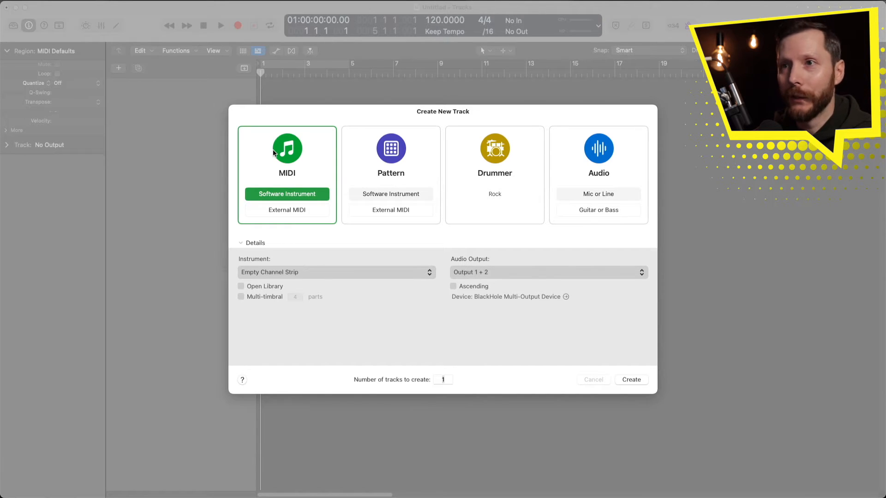
Step: Create one MIDI software instrument track with an Empty Channel Strip and output 1 + 2
{"action": "left_click", "coordinate": [401, 161]}
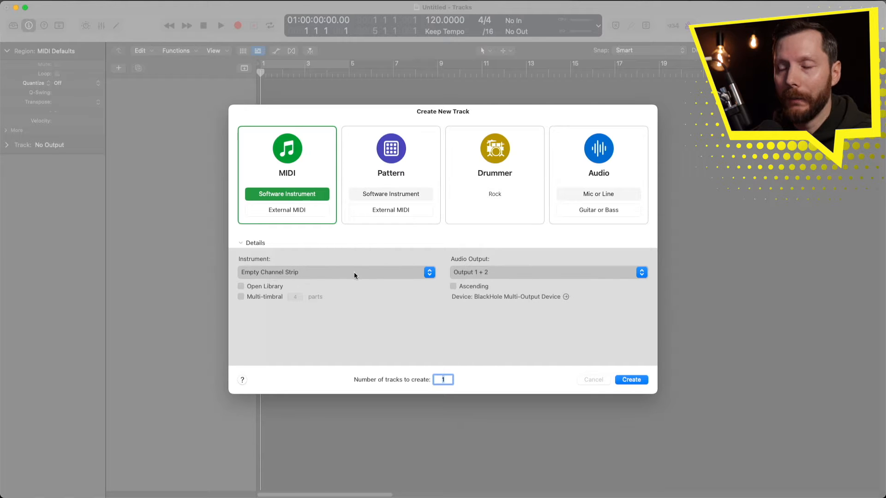
{"action": "left_click", "coordinate": [429, 272]}
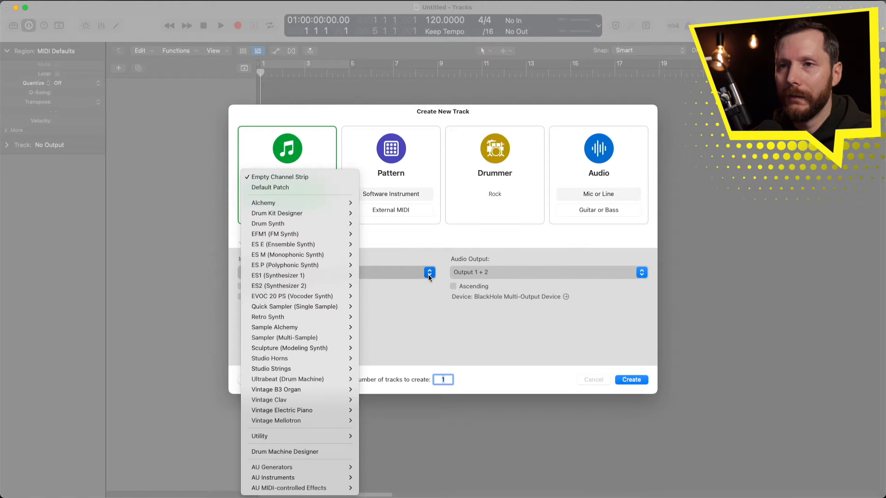
{"action": "mouse_move", "coordinate": [273, 378]}
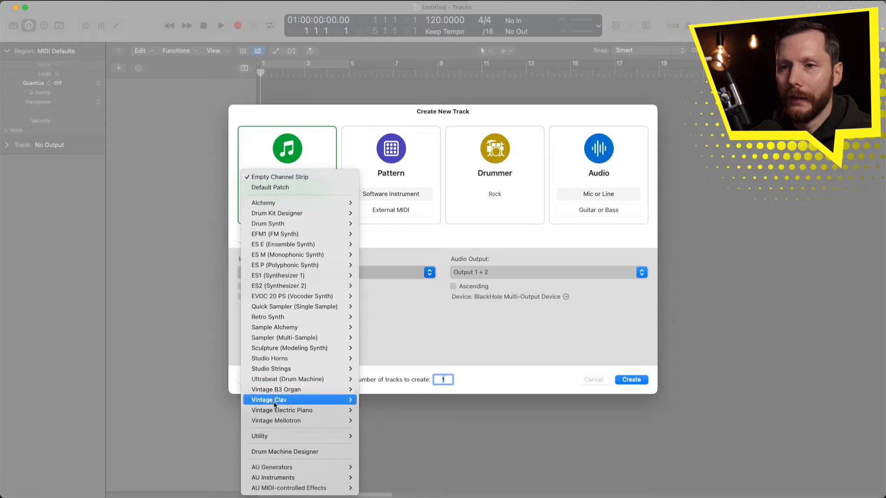
{"action": "mouse_move", "coordinate": [352, 316]}
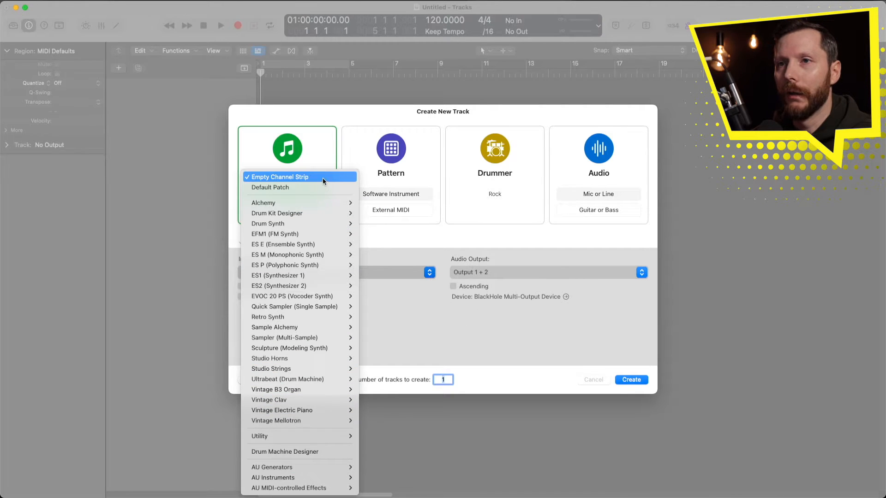
{"action": "left_click", "coordinate": [396, 315]}
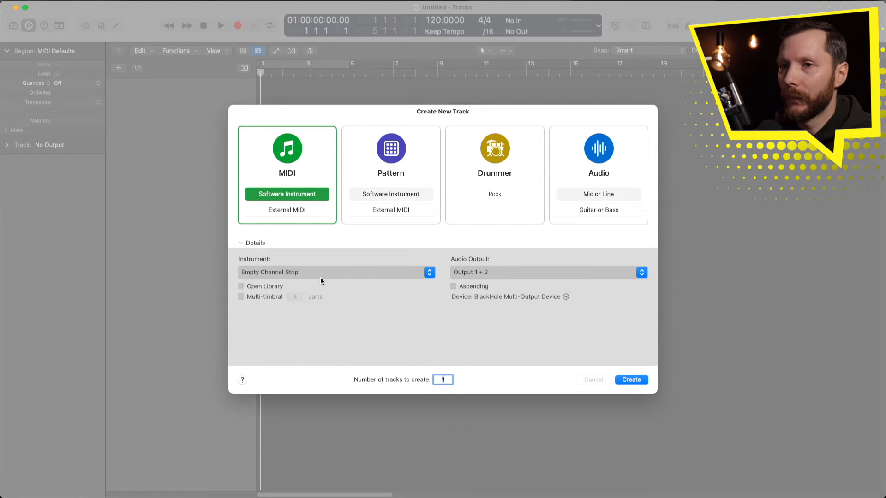
{"action": "left_click", "coordinate": [636, 380]}
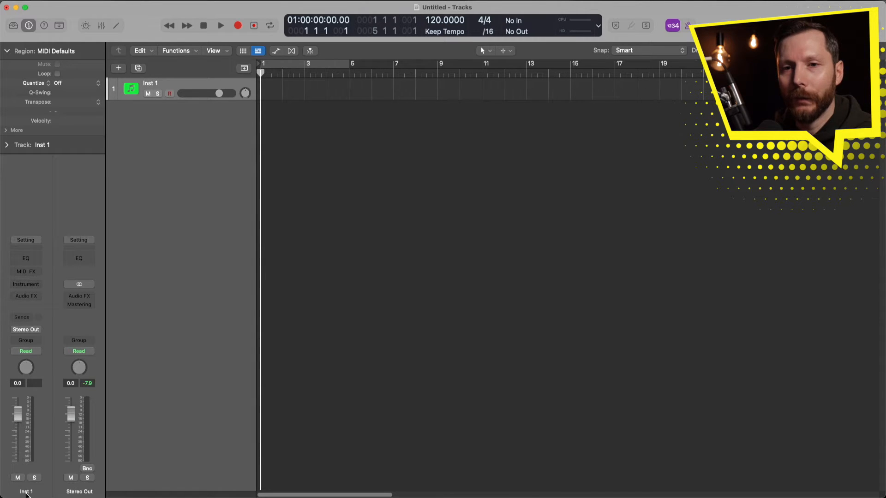
Step: Rename the new instrument track as Software Instrument
{"action": "double_click", "coordinate": [158, 85]}
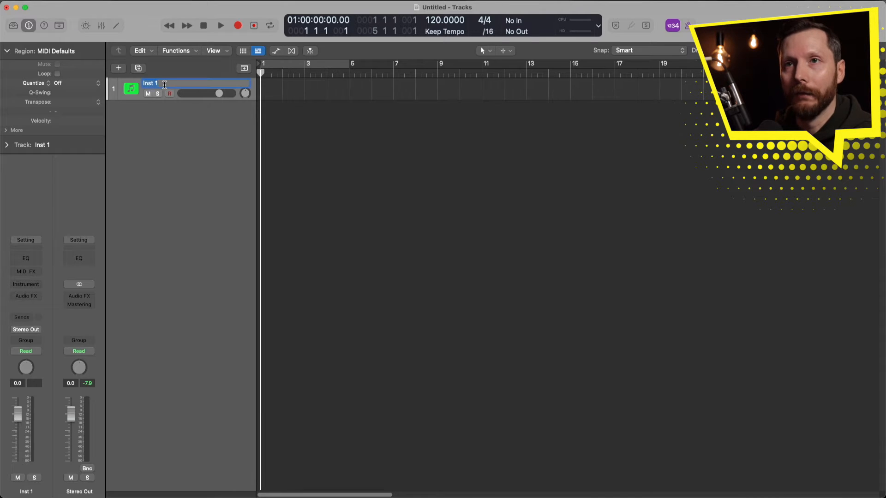
{"action": "type", "text": "Software Instrument"}
{"action": "key", "text": "Return"}
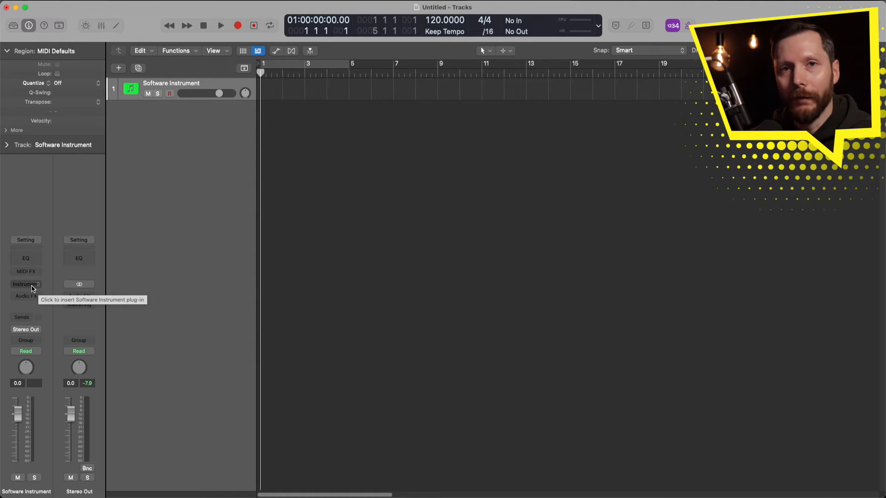
Step: Insert the stereo version of Alchemy as the instrument plug-in on the Software Instrument track
{"action": "left_click", "coordinate": [37, 286]}
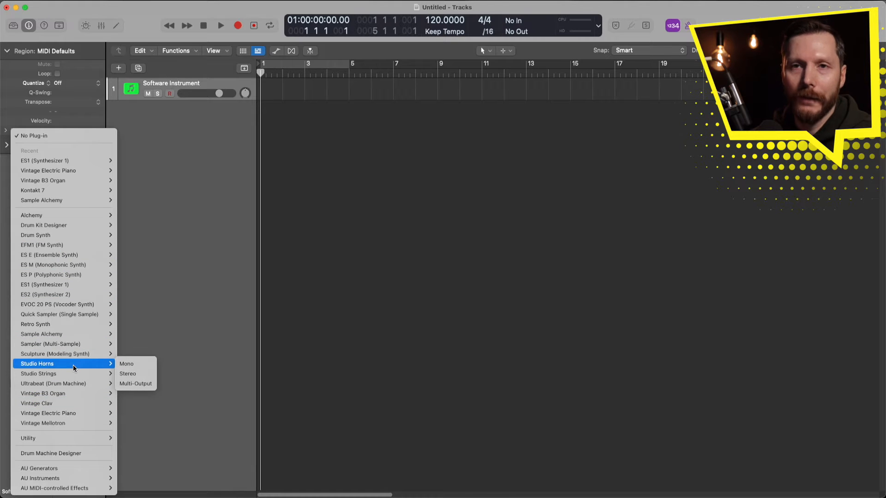
{"action": "mouse_move", "coordinate": [78, 423]}
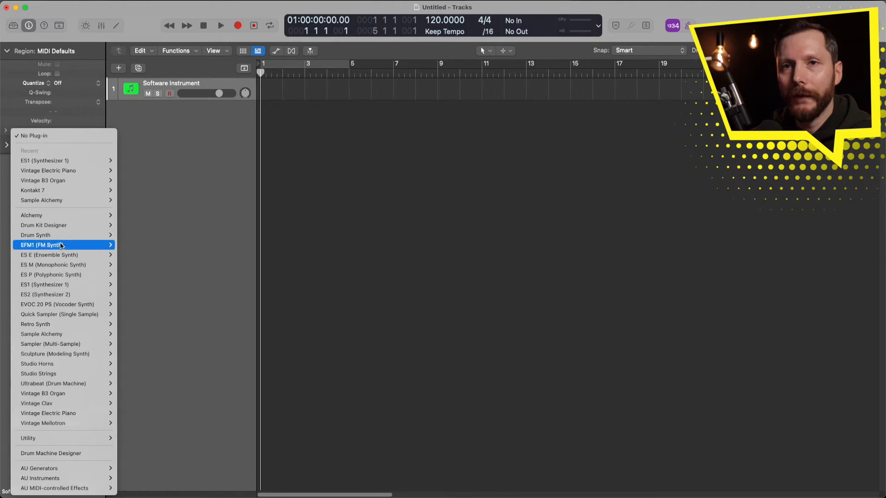
{"action": "mouse_move", "coordinate": [45, 220]}
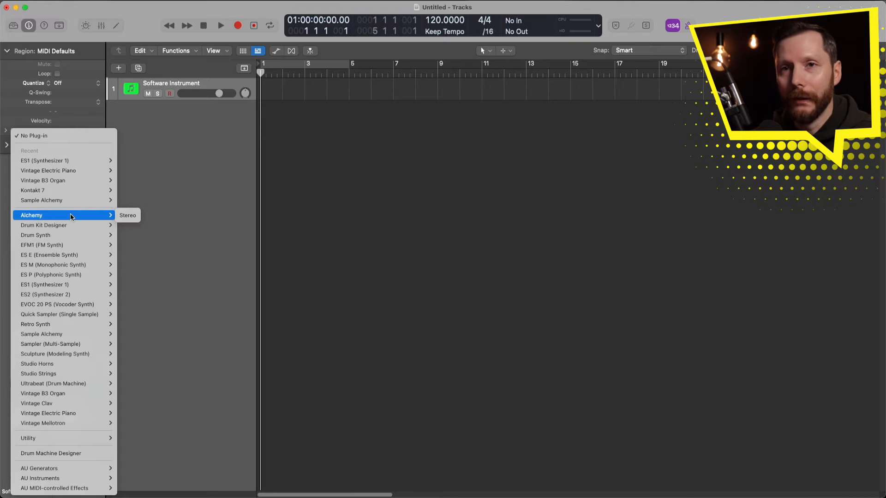
{"action": "mouse_move", "coordinate": [90, 226]}
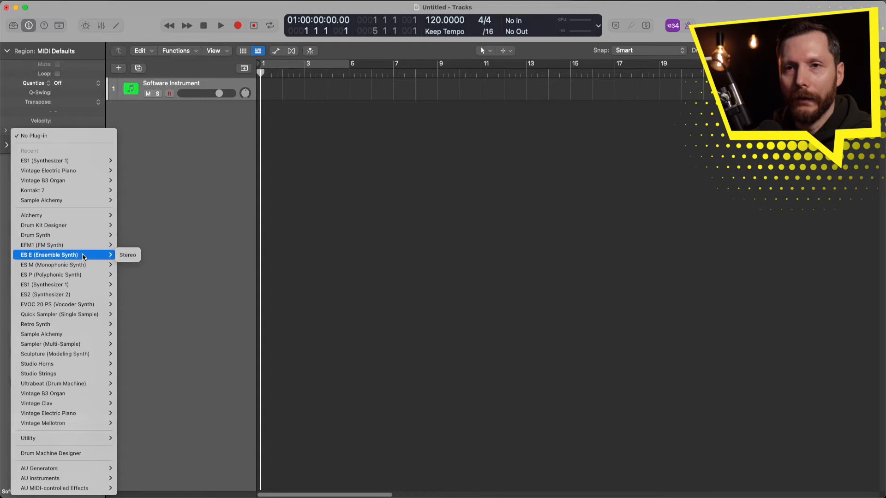
{"action": "mouse_move", "coordinate": [71, 216]}
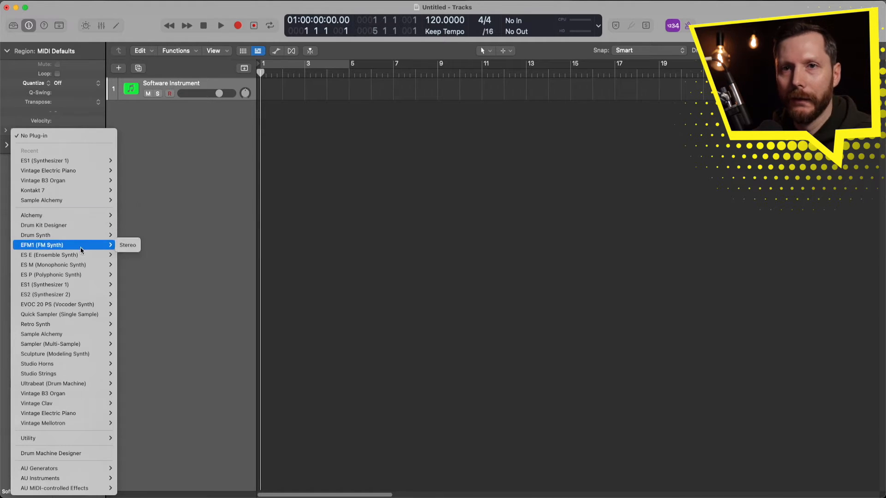
{"action": "mouse_move", "coordinate": [74, 265]}
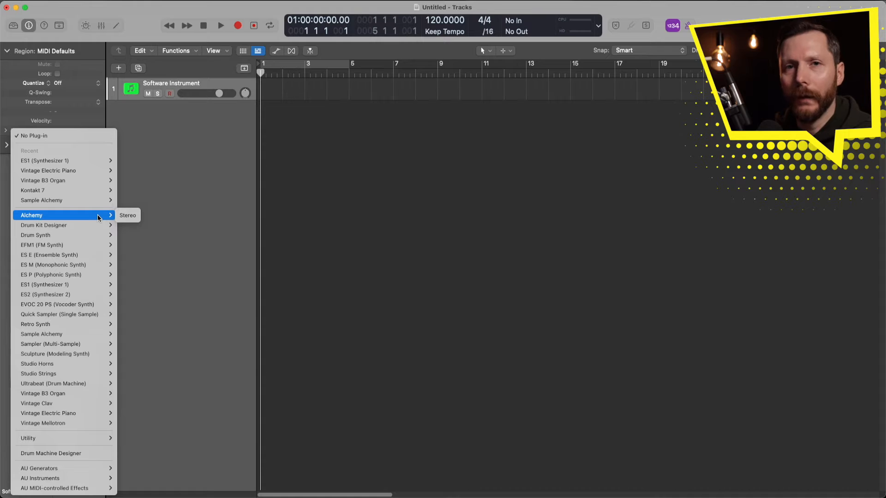
{"action": "left_click", "coordinate": [131, 216]}
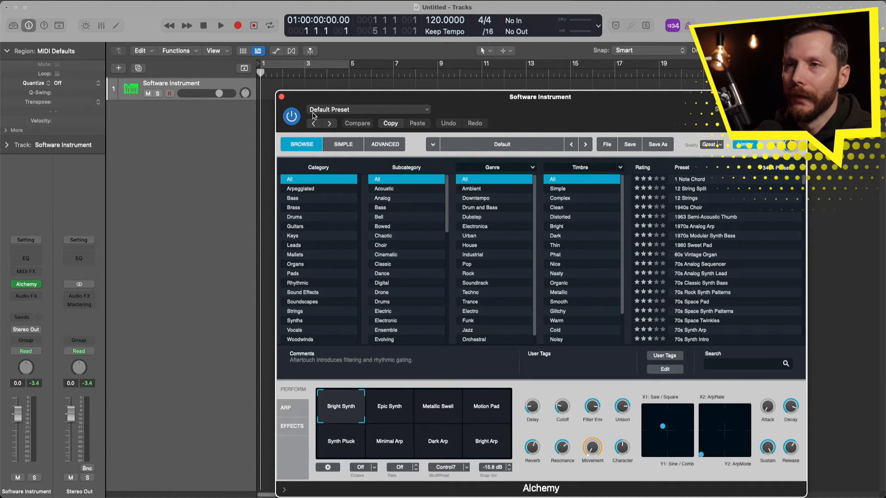
{"action": "left_click", "coordinate": [348, 111]}
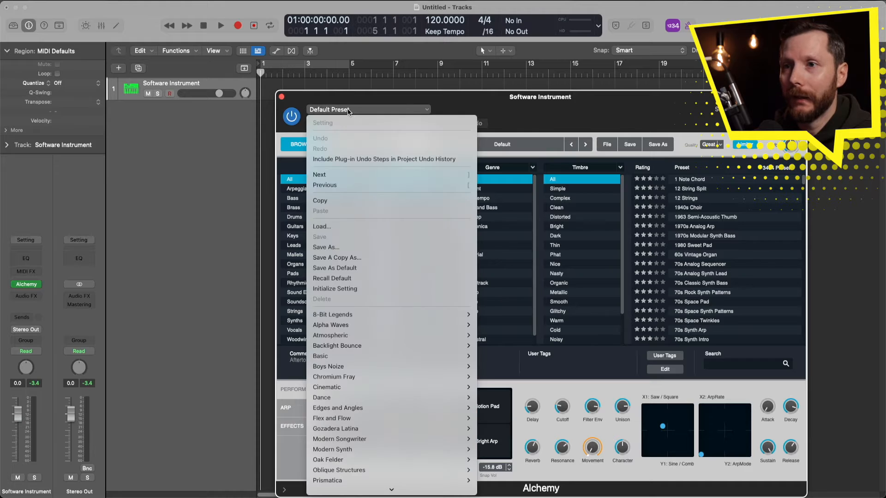
{"action": "scroll", "coordinate": [383, 361], "scroll_direction": "down", "scroll_amount": 3}
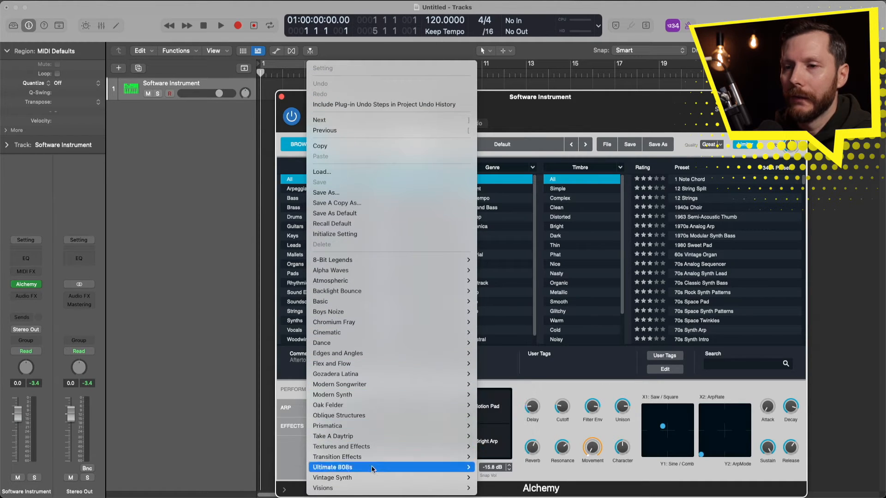
{"action": "mouse_move", "coordinate": [373, 295]}
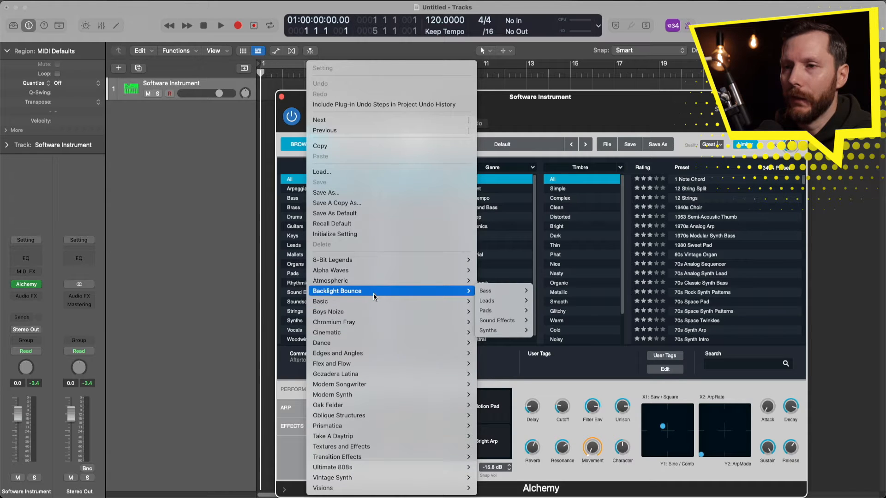
{"action": "left_click", "coordinate": [498, 98]}
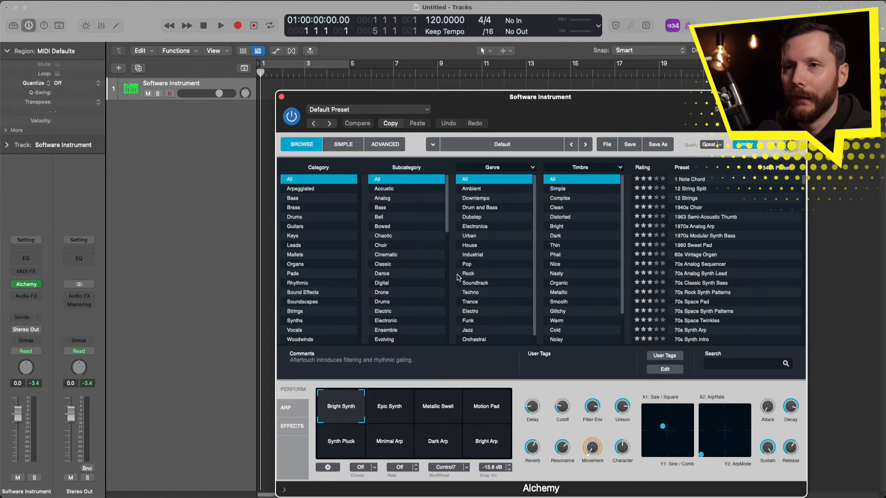
{"action": "left_click", "coordinate": [347, 110]}
{"action": "left_click", "coordinate": [348, 110]}
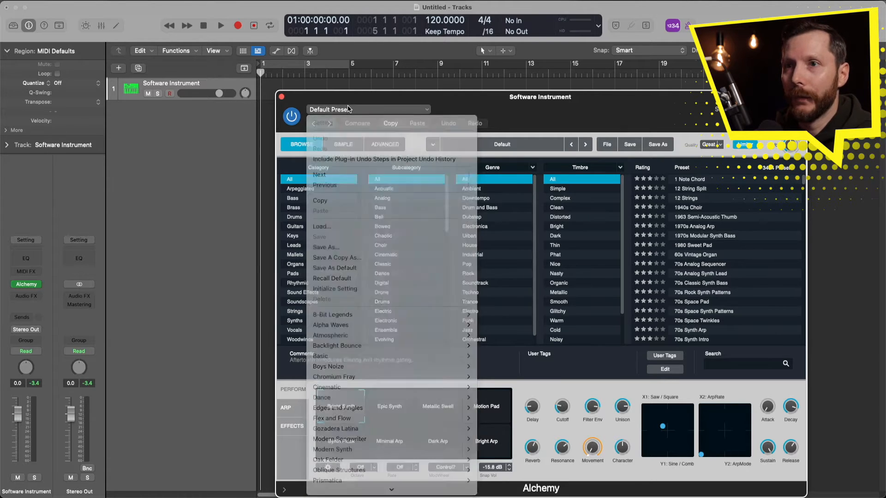
Step: Filter Alchemy's presets by category Pads, subcategory Evolving and genre Funk, and load the Luscious Waves preset
{"action": "left_click", "coordinate": [302, 277]}
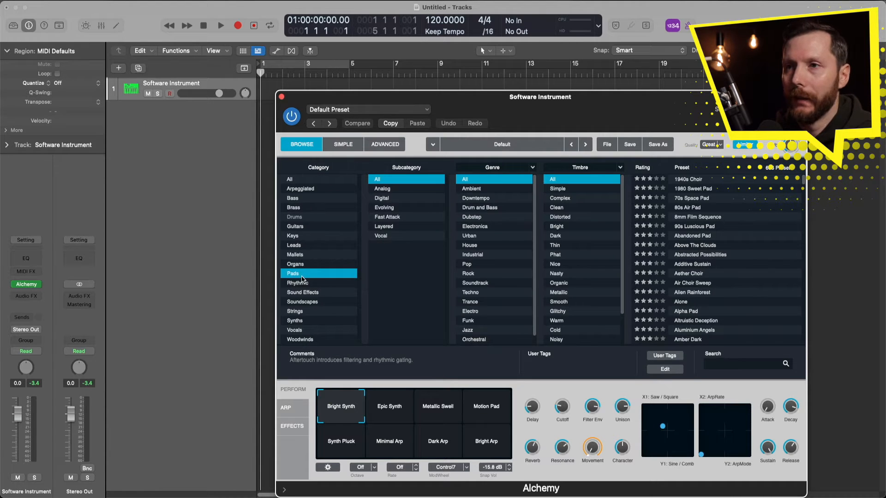
{"action": "left_click", "coordinate": [386, 209]}
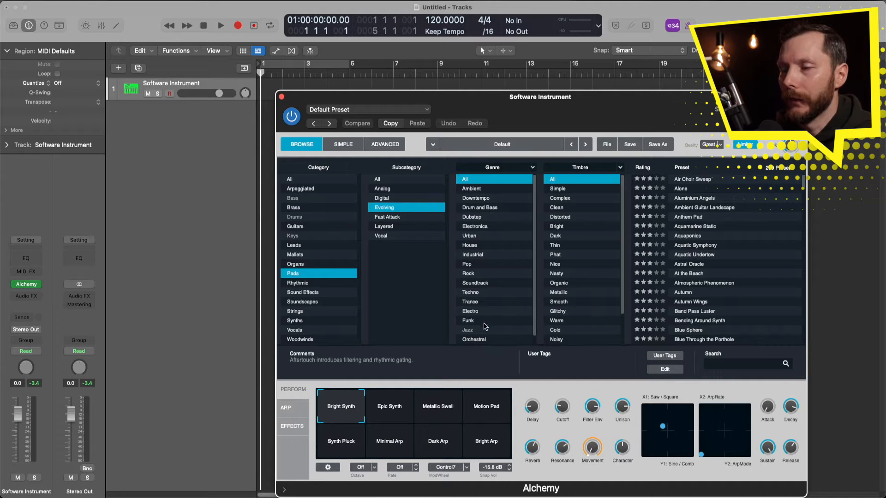
{"action": "left_click", "coordinate": [457, 323]}
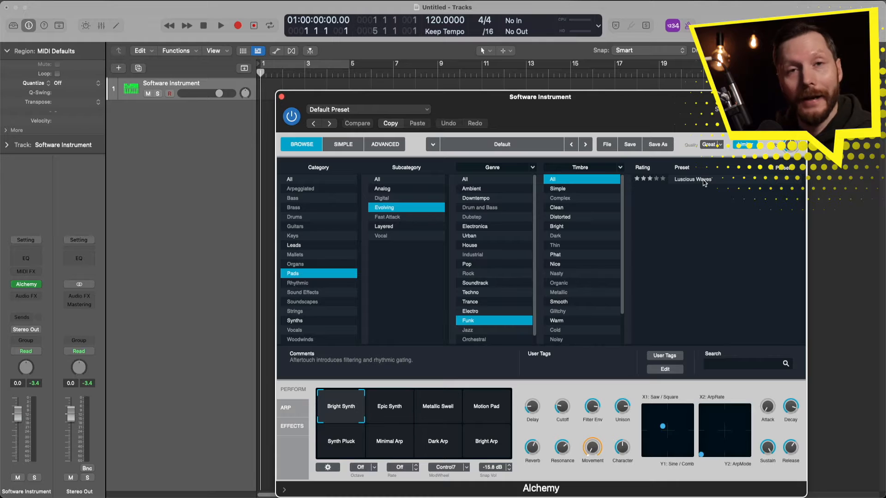
{"action": "left_click", "coordinate": [722, 180]}
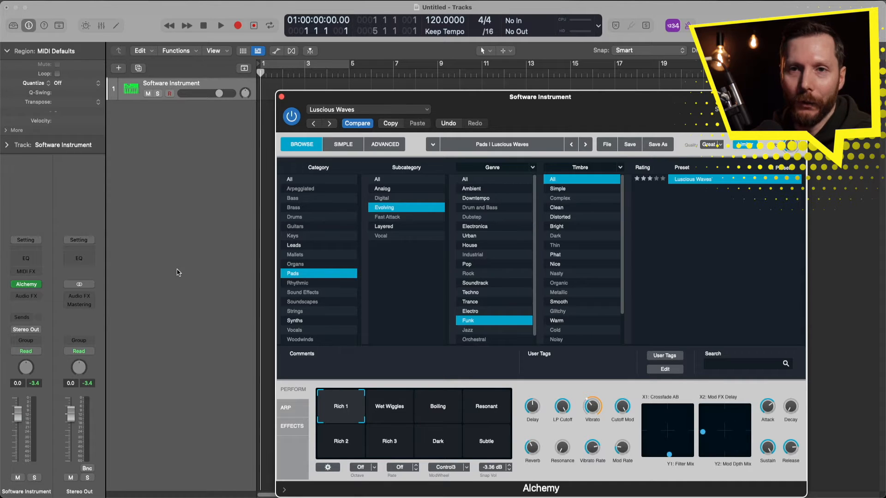
Step: Replace Alchemy with the stereo version of Drum Kit Designer on the Software Instrument track
{"action": "mouse_move", "coordinate": [39, 286]}
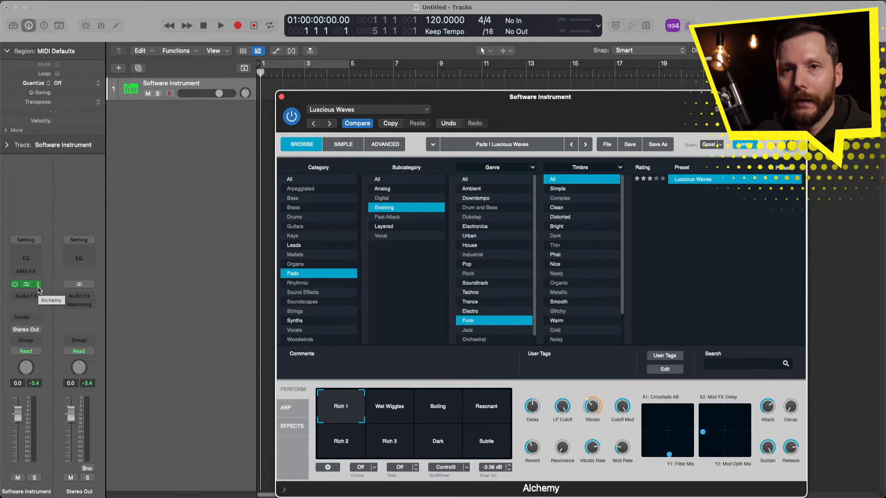
{"action": "left_click", "coordinate": [38, 287]}
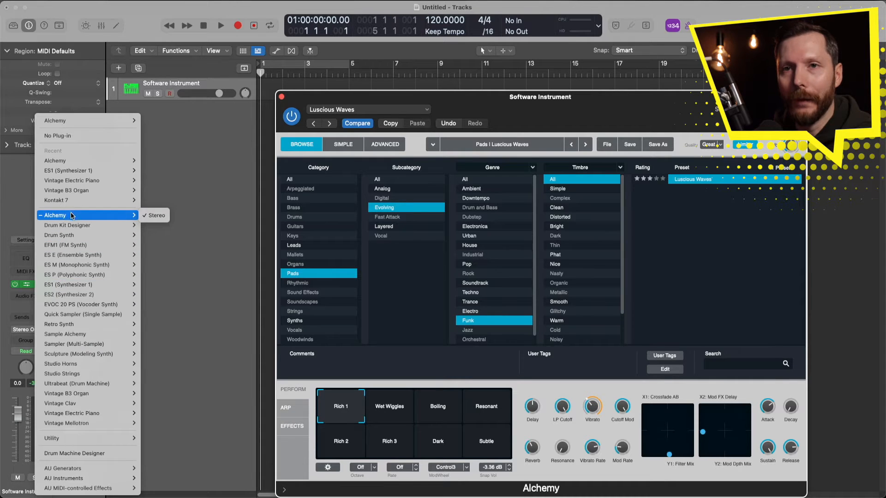
{"action": "mouse_move", "coordinate": [73, 226]}
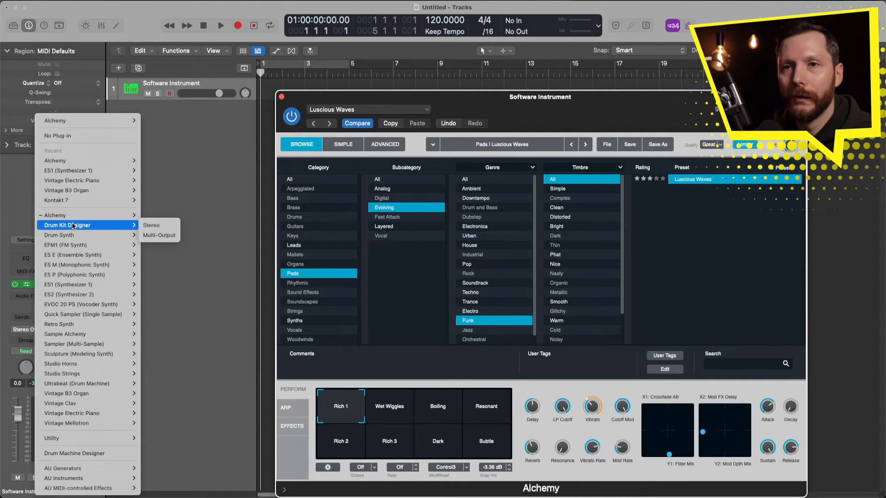
{"action": "left_click", "coordinate": [172, 229]}
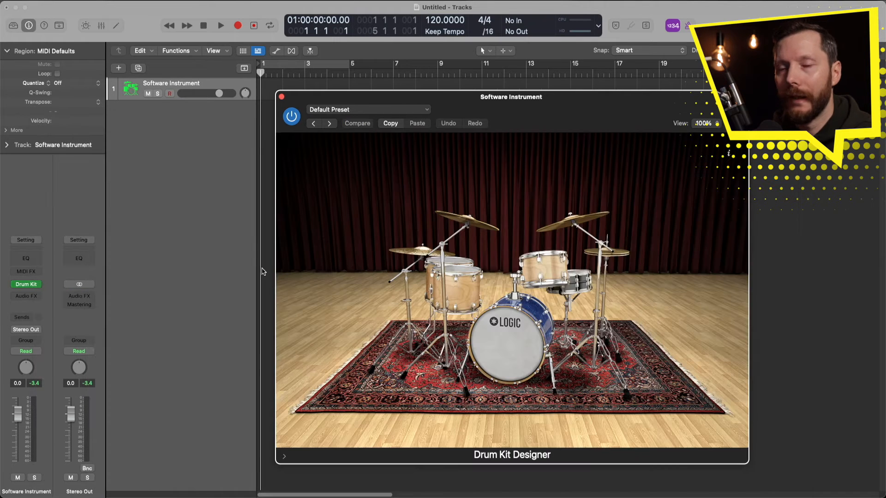
Step: Audition individual drums of the default kit in Drum Kit Designer
{"action": "left_click", "coordinate": [516, 353]}
{"action": "left_click", "coordinate": [545, 272]}
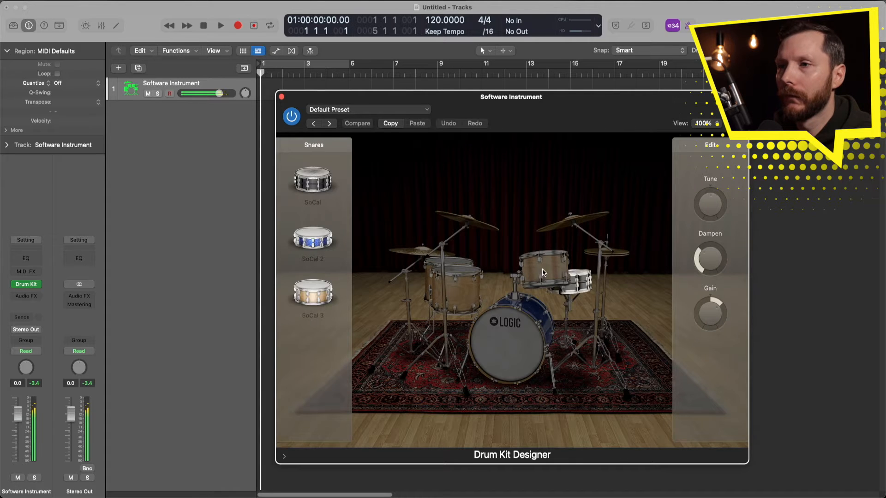
{"action": "left_click", "coordinate": [463, 286]}
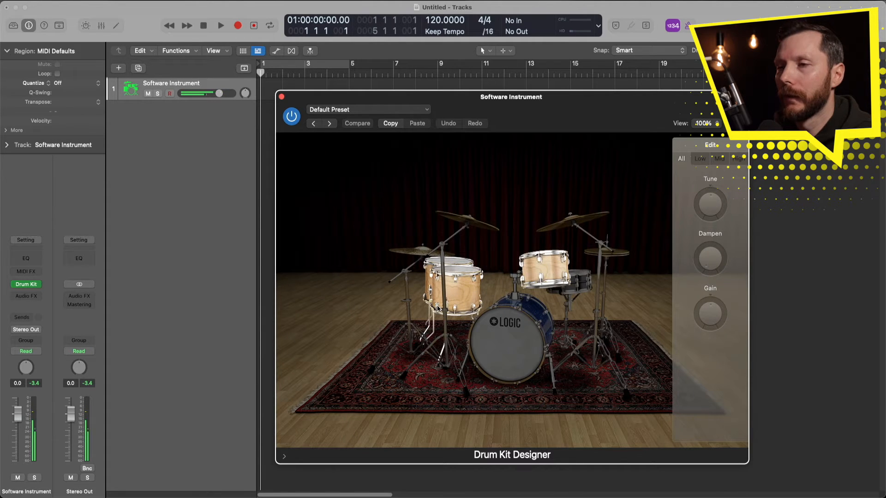
Step: Load the Motown Revisited Kit preset and swap its snare for Motown Revisited 3 after trying Motown Revisited 2
{"action": "left_click", "coordinate": [327, 110]}
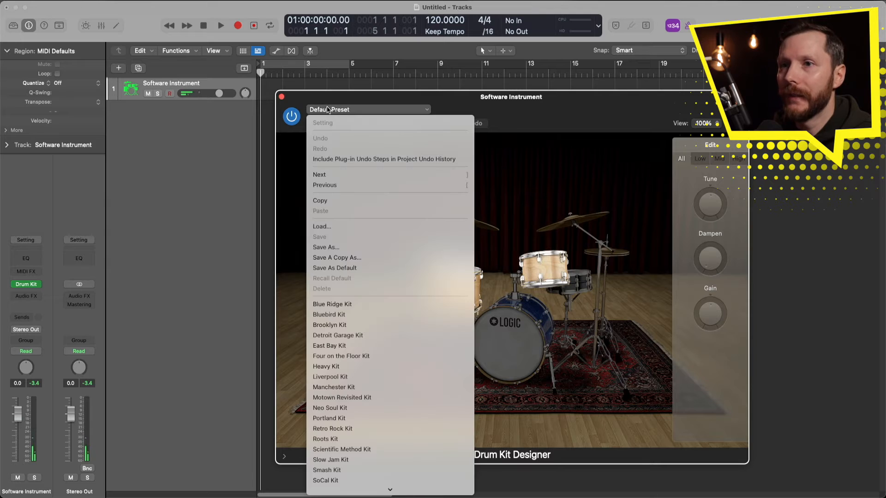
{"action": "left_click", "coordinate": [374, 397]}
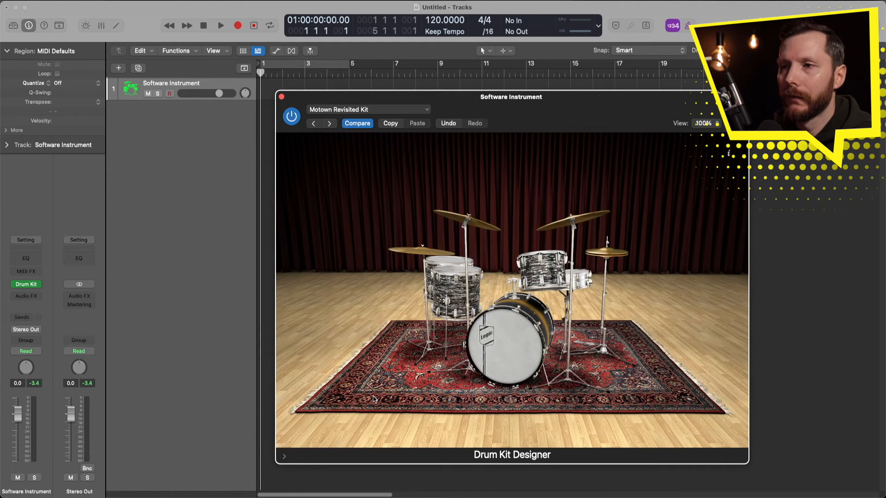
{"action": "left_click", "coordinate": [486, 303]}
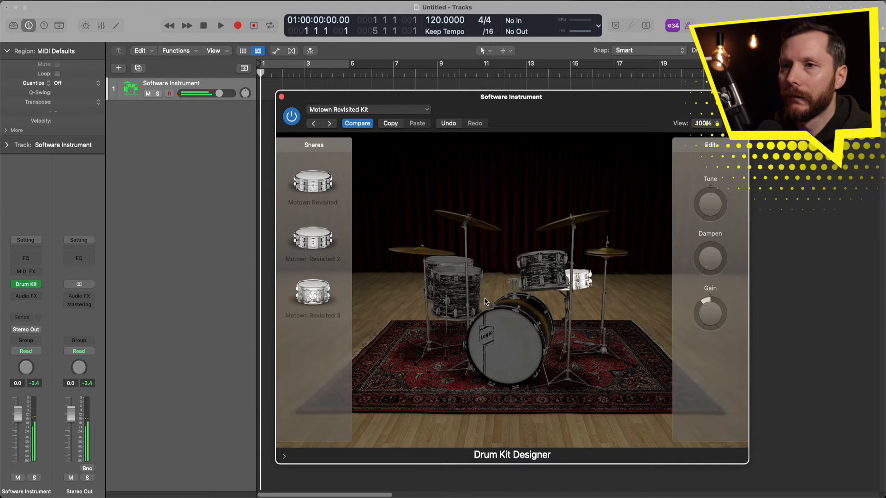
{"action": "left_click", "coordinate": [317, 245]}
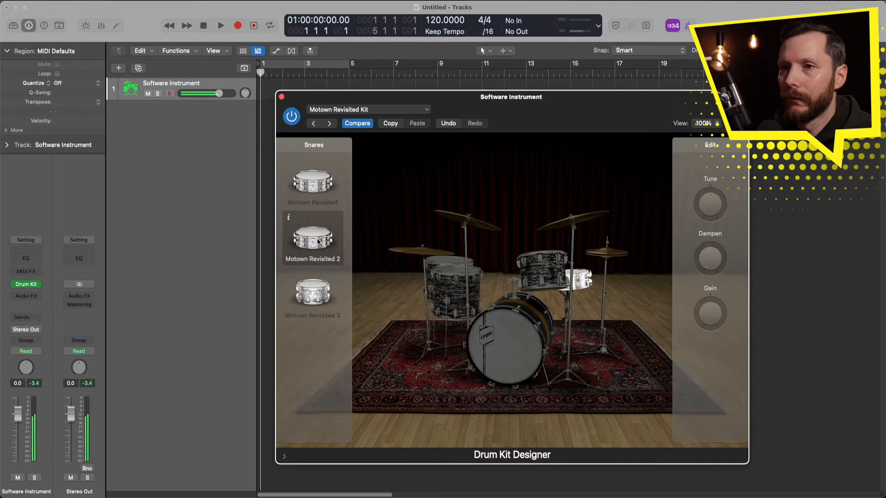
{"action": "left_click", "coordinate": [313, 293]}
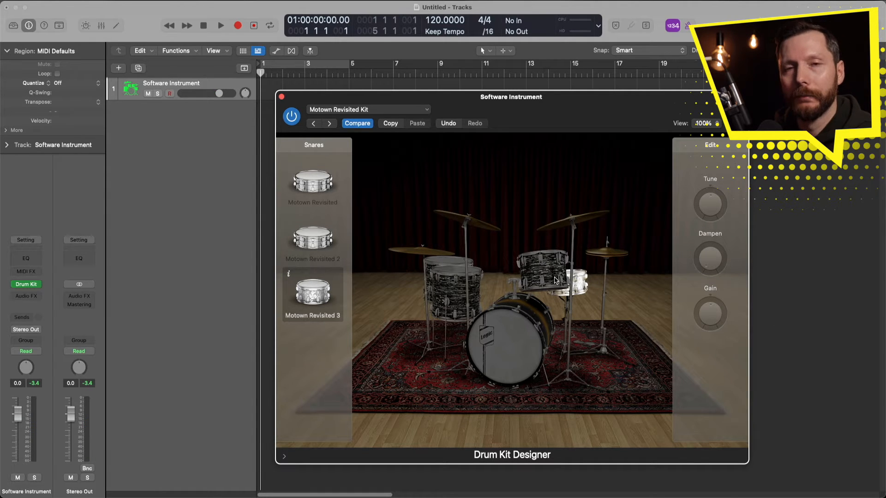
Step: Replace Drum Kit Designer with the mono version of Drum Synth on the Software Instrument track
{"action": "mouse_move", "coordinate": [37, 286]}
{"action": "left_click", "coordinate": [38, 286]}
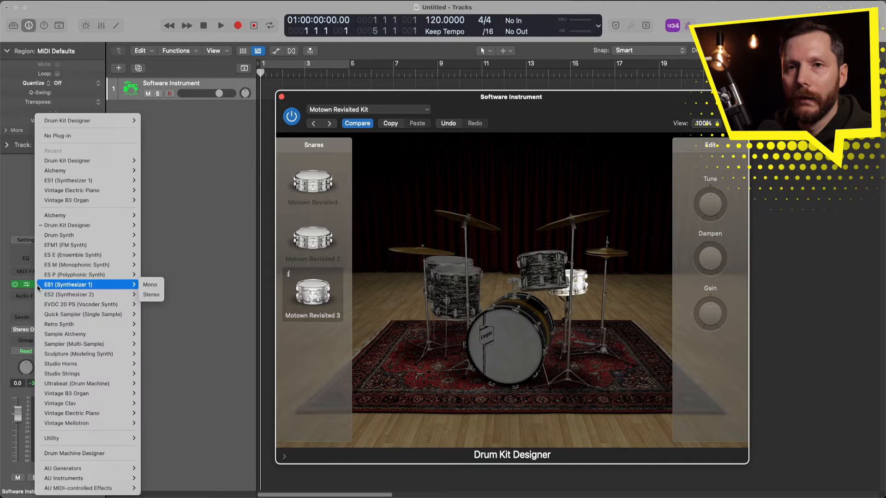
{"action": "mouse_move", "coordinate": [59, 236]}
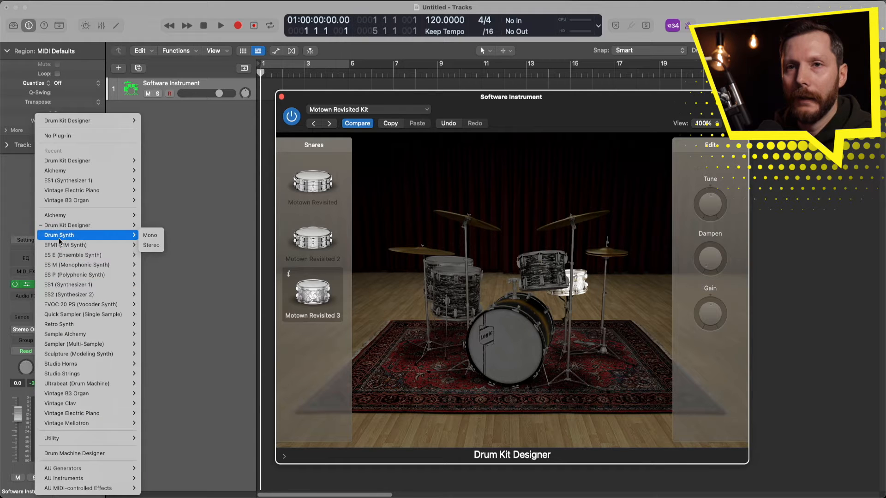
{"action": "left_click", "coordinate": [150, 236]}
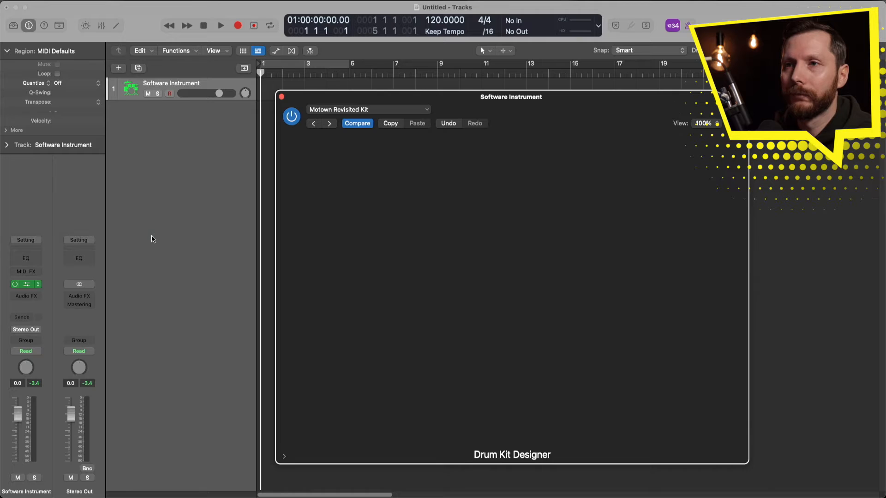
Step: Audition Drum Synth's Heavy Kick, switch the category to Snares and Claps, and audition its sound
{"action": "left_click", "coordinate": [360, 234]}
{"action": "left_click", "coordinate": [353, 161]}
{"action": "left_click", "coordinate": [358, 171]}
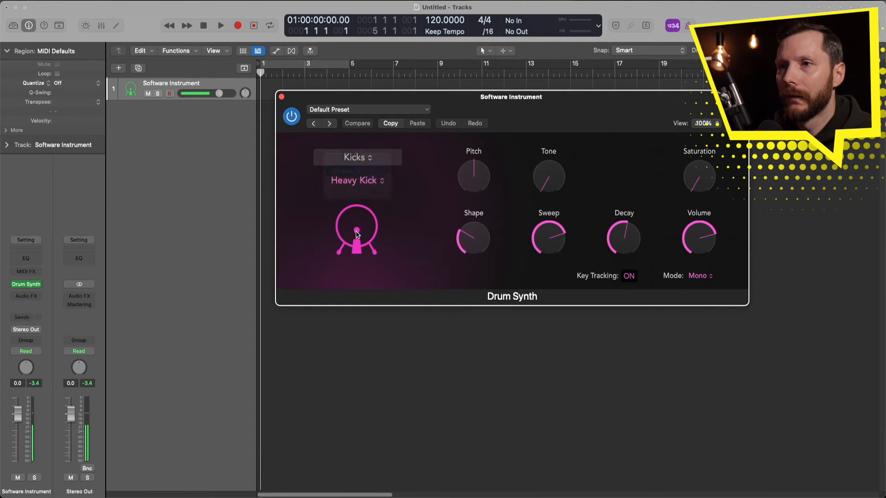
{"action": "left_click", "coordinate": [362, 235]}
Step: Switch Drum Synth to Percussion to audition Deep Tom, and to Hats and Cymbals to audition Crash Cymbal
{"action": "left_click", "coordinate": [357, 158]}
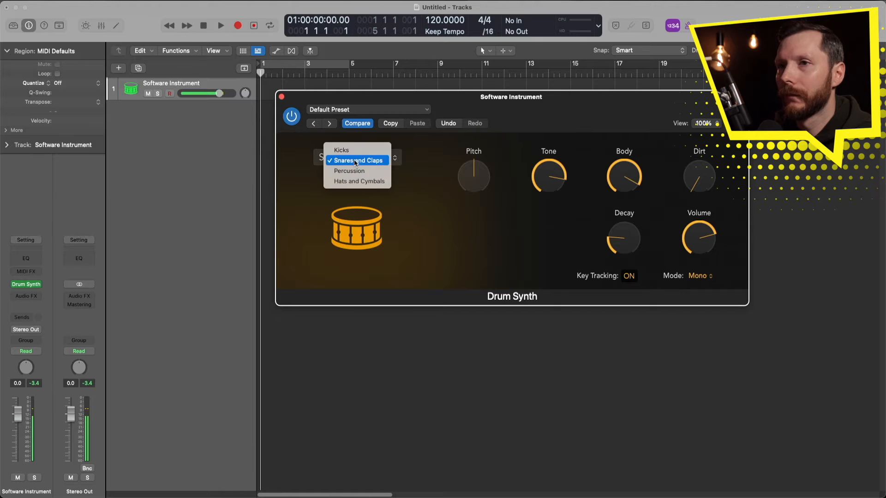
{"action": "left_click", "coordinate": [355, 170]}
{"action": "left_click", "coordinate": [360, 229]}
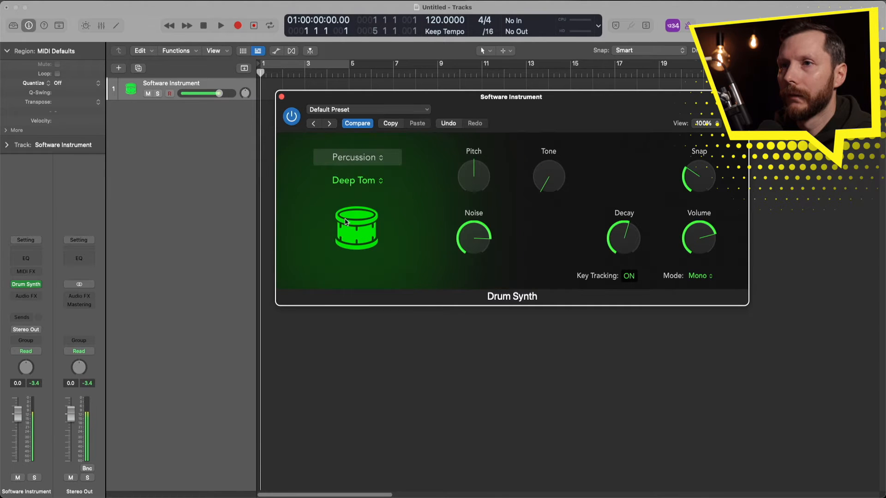
{"action": "left_click", "coordinate": [355, 159]}
{"action": "left_click", "coordinate": [355, 171]}
{"action": "left_click", "coordinate": [362, 233]}
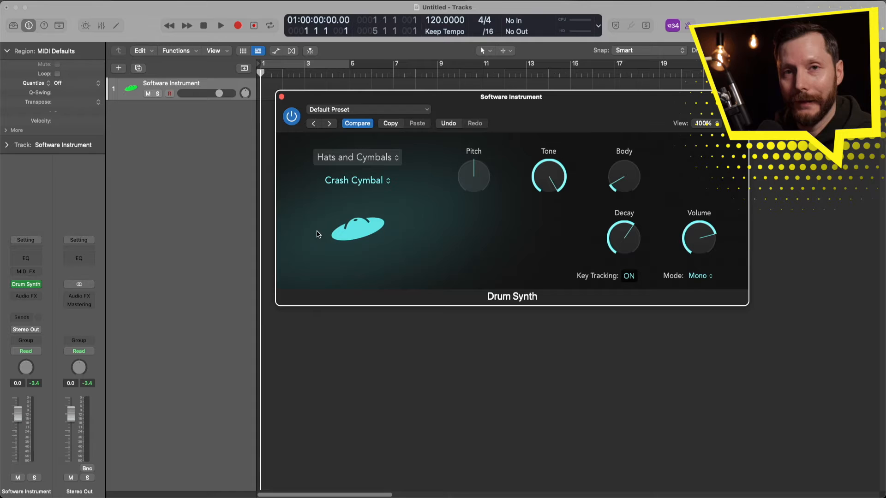
Step: Replace Drum Synth with the stereo EFM1 FM synth on the Software Instrument track
{"action": "left_click", "coordinate": [39, 286]}
{"action": "mouse_move", "coordinate": [81, 248]}
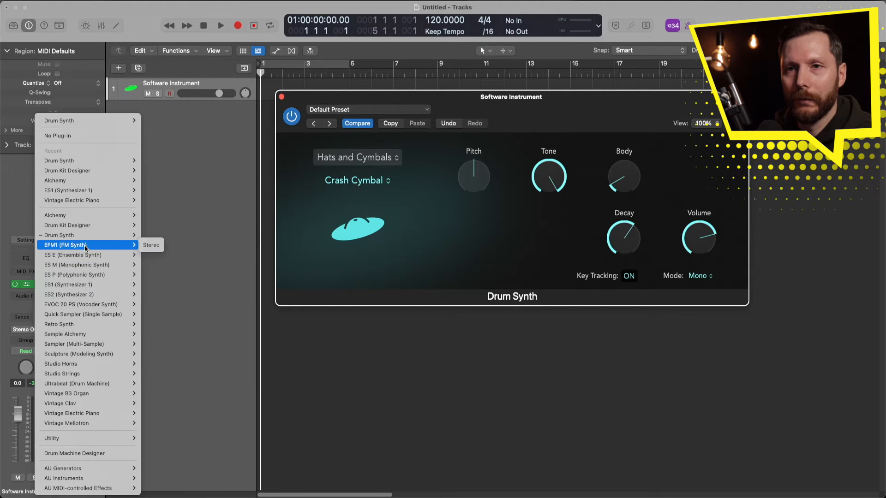
{"action": "left_click", "coordinate": [151, 245]}
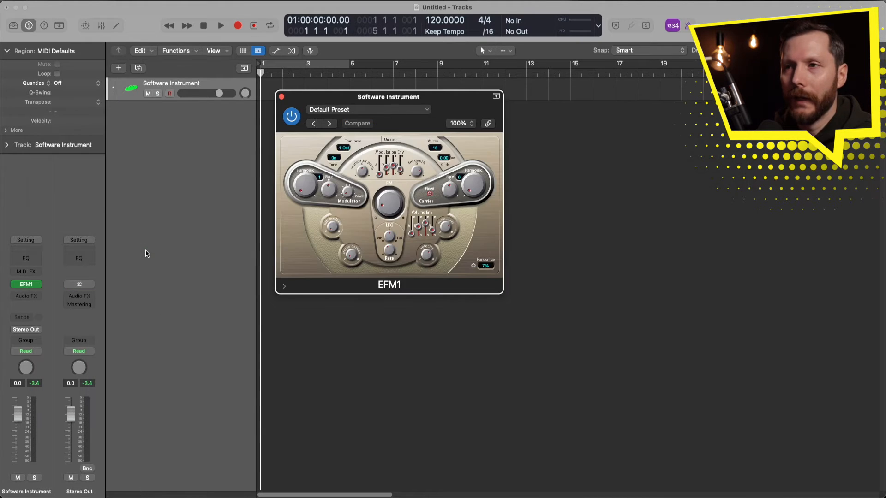
Step: Swap EFM1 for the ES E ensemble synth, and swap that for the ES M monophonic synth
{"action": "left_click", "coordinate": [38, 284]}
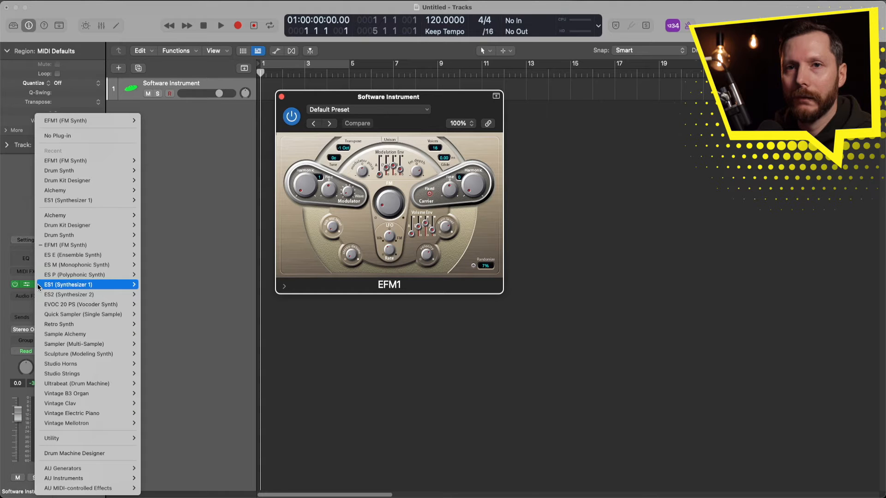
{"action": "mouse_move", "coordinate": [60, 259]}
{"action": "left_click", "coordinate": [150, 258]}
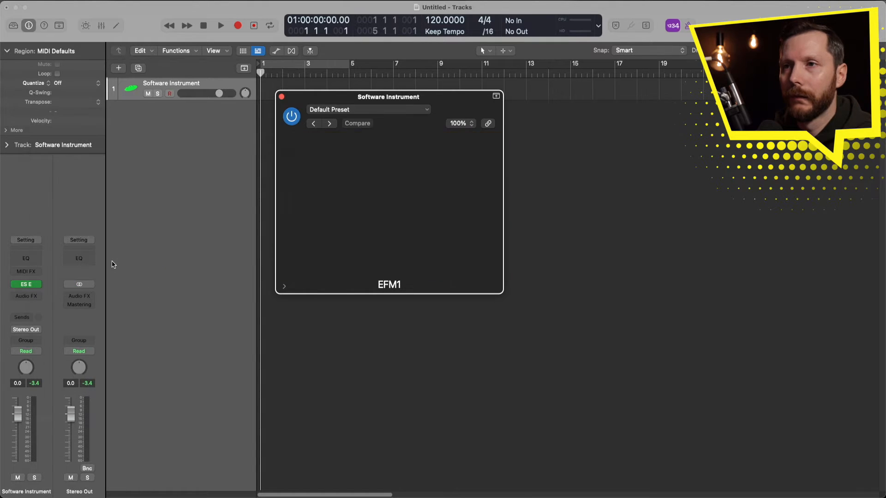
{"action": "left_click", "coordinate": [38, 284]}
{"action": "mouse_move", "coordinate": [56, 267]}
{"action": "left_click", "coordinate": [149, 265]}
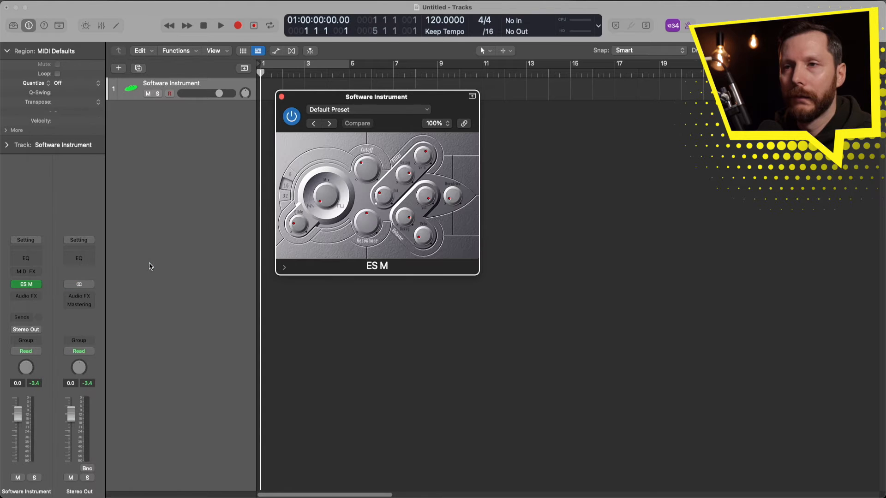
Step: Replace ES M with the stereo ES P polyphonic synth and load its Poly Synth preset
{"action": "left_click", "coordinate": [41, 285]}
{"action": "mouse_move", "coordinate": [45, 286]}
{"action": "mouse_move", "coordinate": [72, 276]}
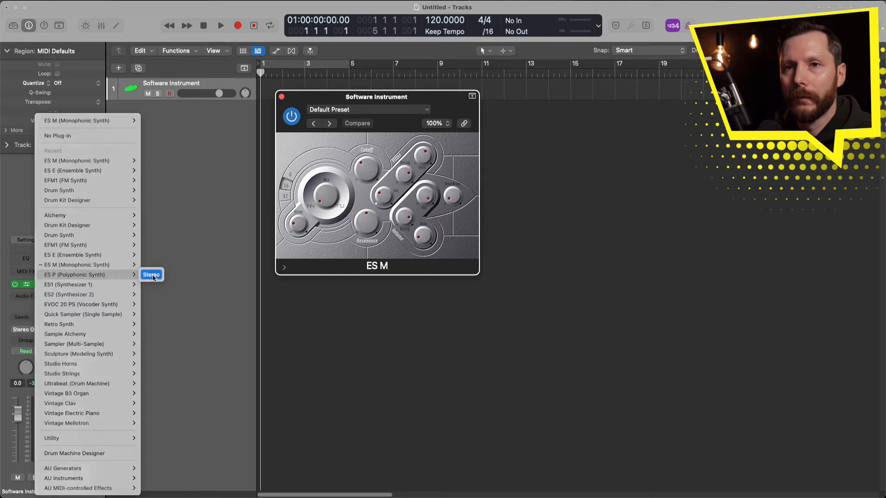
{"action": "left_click", "coordinate": [151, 275]}
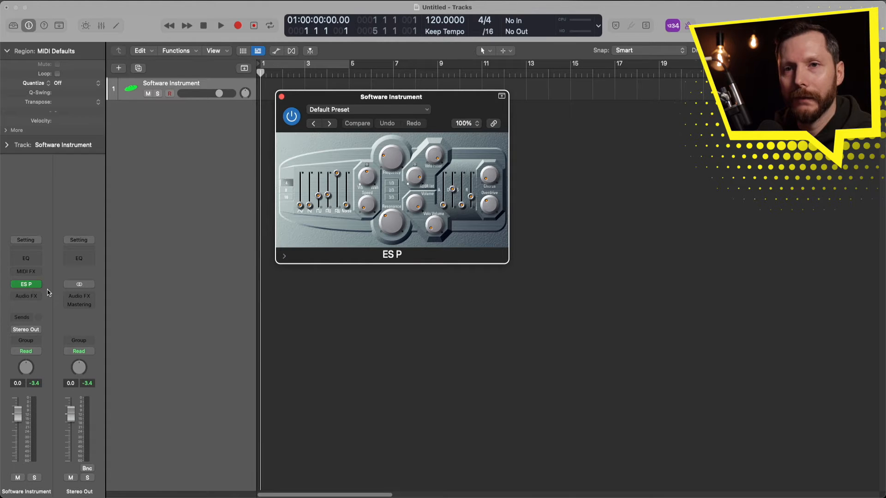
{"action": "left_click", "coordinate": [337, 111]}
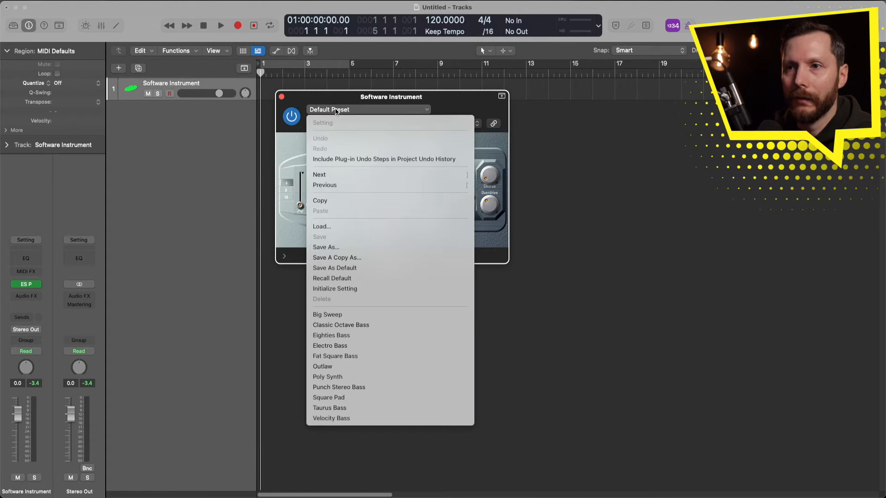
{"action": "left_click", "coordinate": [352, 381]}
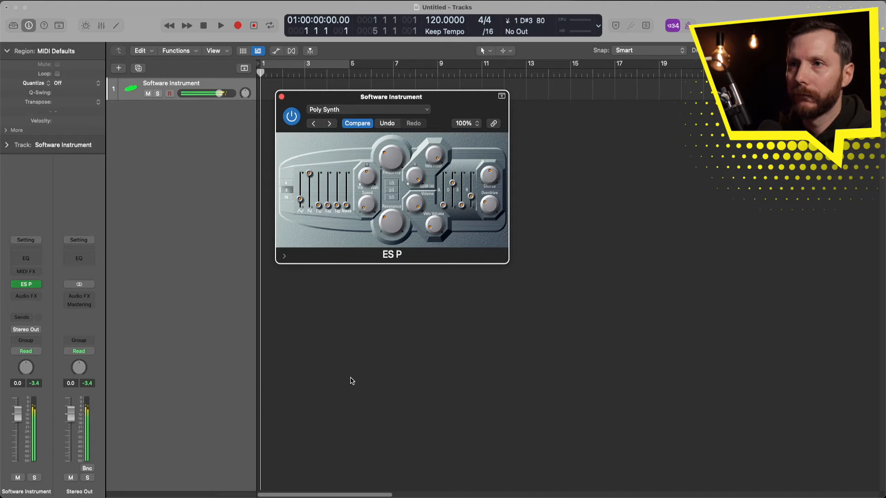
Step: Swap ES P for the mono ES1 synthesizer, and swap that for the stereo ES2 synthesizer
{"action": "left_click", "coordinate": [37, 284]}
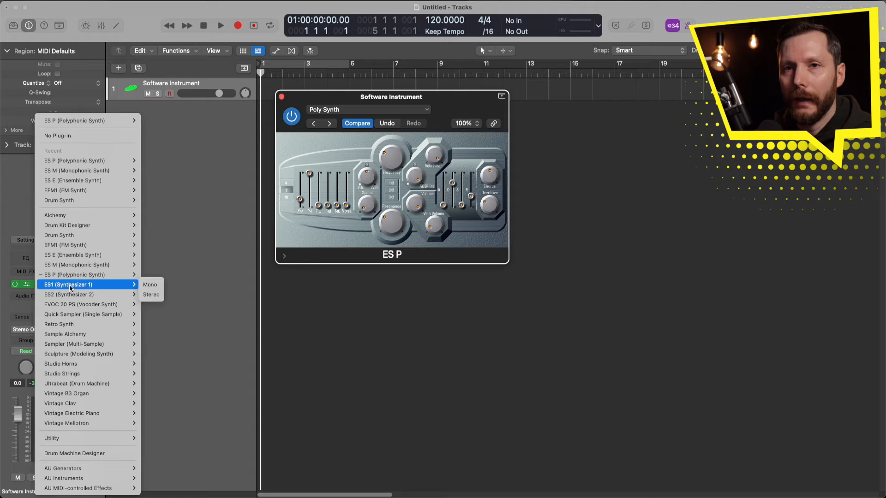
{"action": "left_click", "coordinate": [150, 284]}
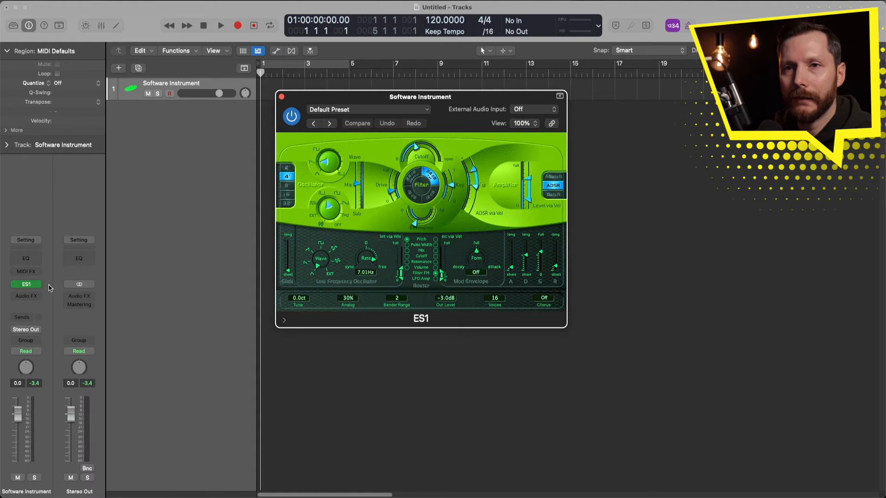
{"action": "left_click", "coordinate": [39, 286]}
{"action": "mouse_move", "coordinate": [121, 295]}
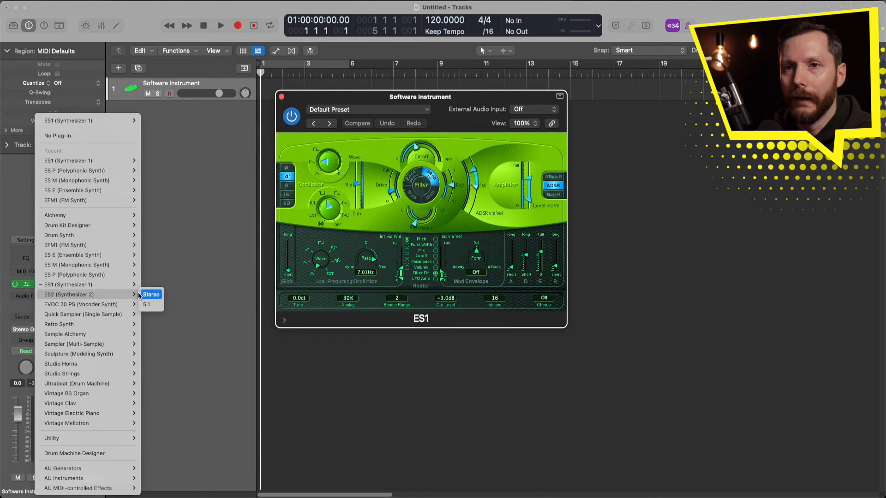
{"action": "left_click", "coordinate": [151, 294]}
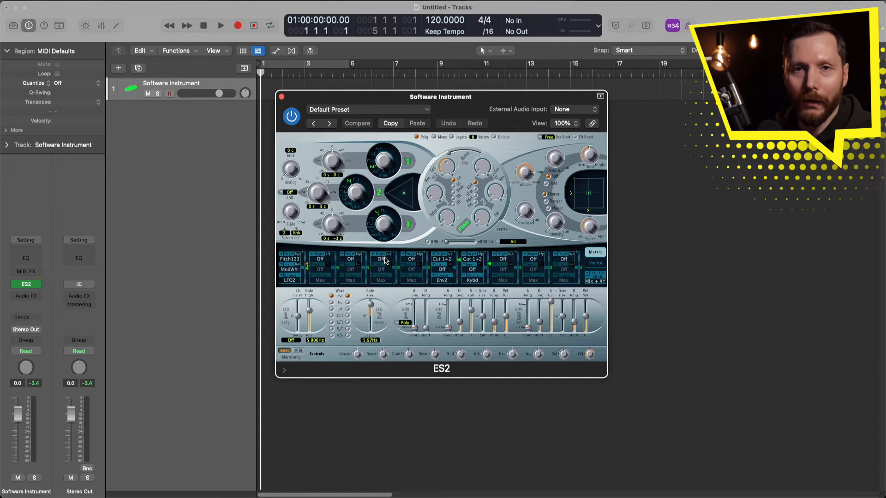
Step: Replace ES2 with the stereo EVOC 20 PS vocoder synth on the Software Instrument track
{"action": "left_click", "coordinate": [40, 284]}
{"action": "mouse_move", "coordinate": [40, 288]}
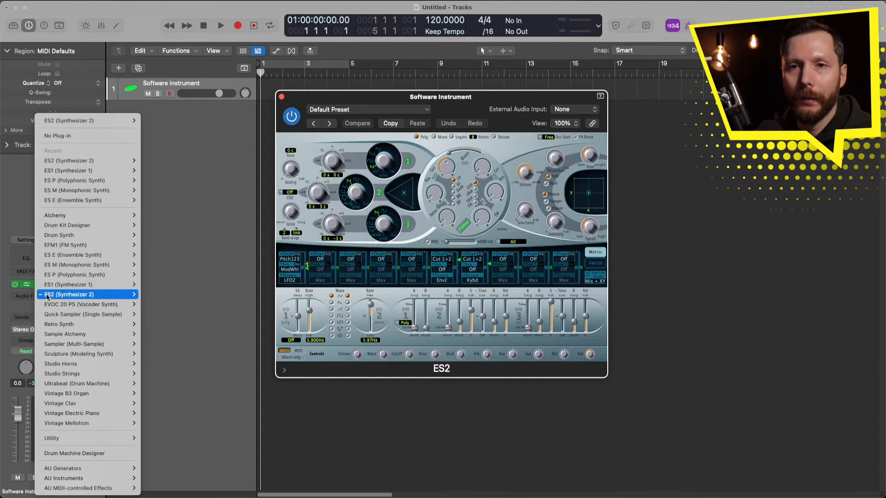
{"action": "mouse_move", "coordinate": [61, 220]}
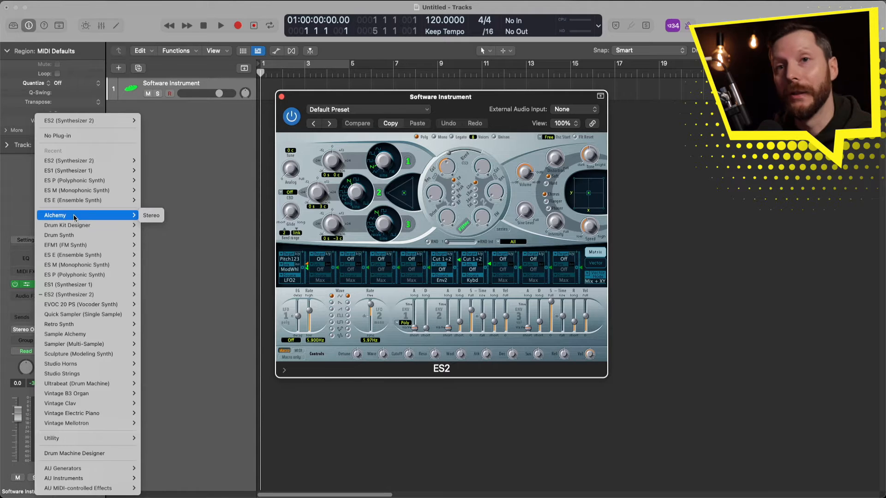
{"action": "mouse_move", "coordinate": [99, 246]}
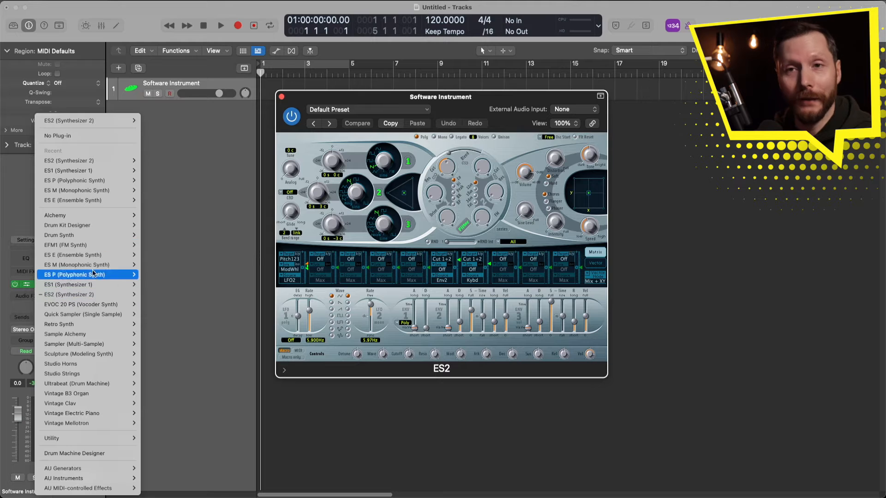
{"action": "mouse_move", "coordinate": [89, 285]}
{"action": "mouse_move", "coordinate": [90, 304]}
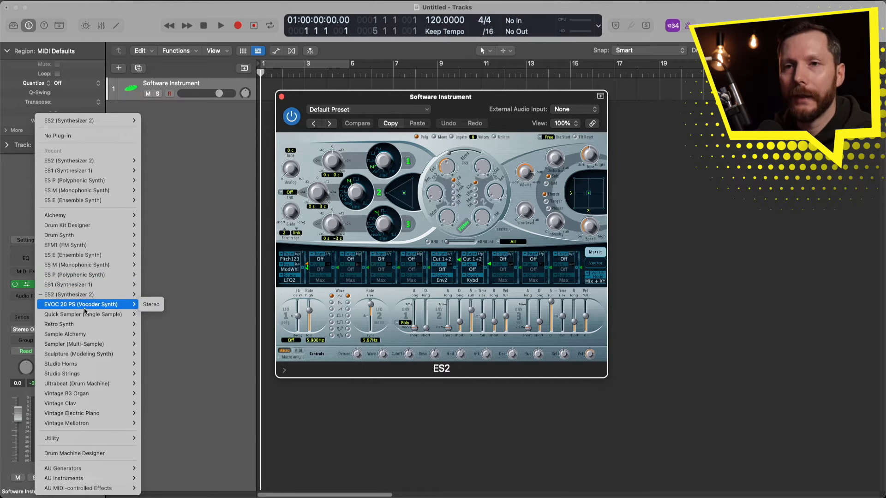
{"action": "left_click", "coordinate": [151, 304]}
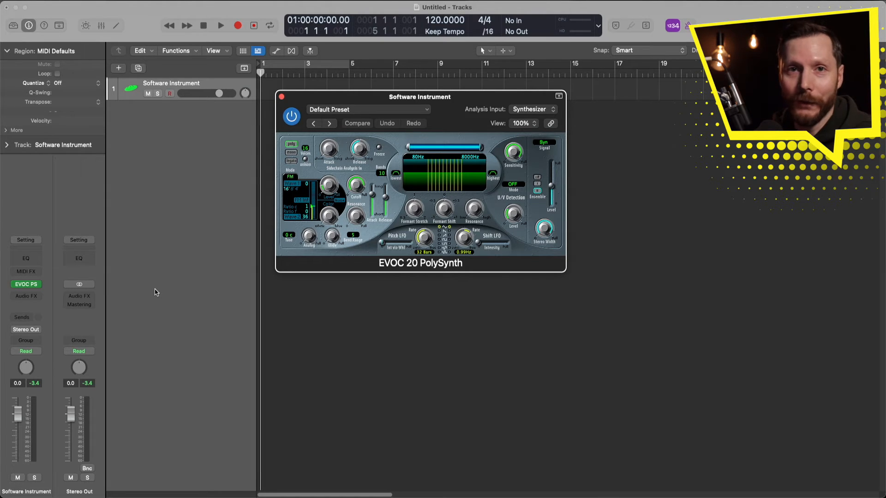
Step: Replace the vocoder synth with the mono Quick Sampler and load its Mellow Tines preset from the Keys category
{"action": "left_click", "coordinate": [26, 284]}
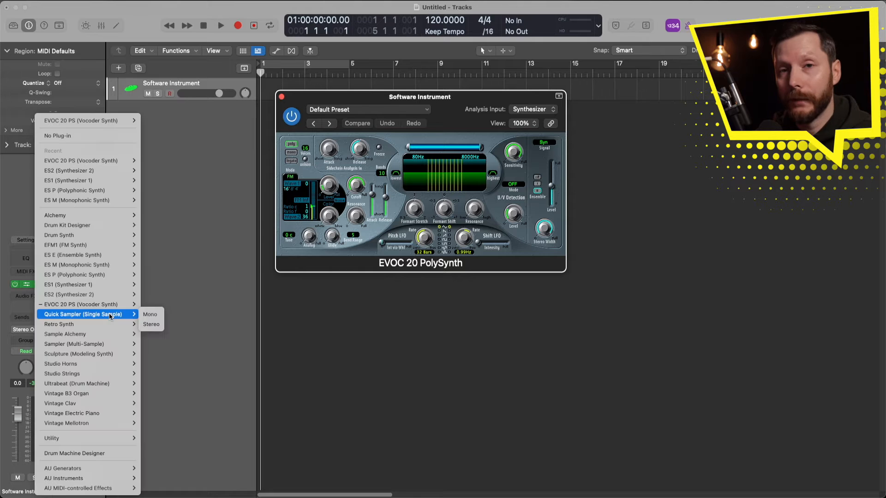
{"action": "left_click", "coordinate": [149, 317]}
{"action": "left_click", "coordinate": [338, 111]}
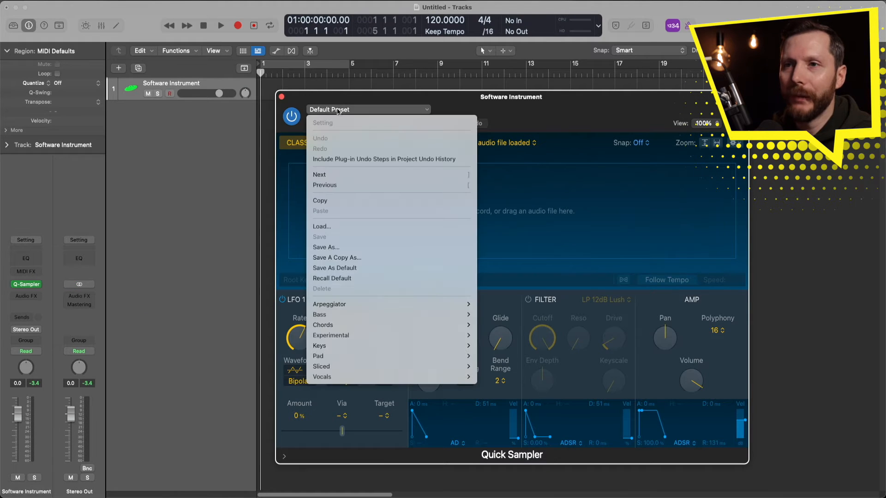
{"action": "mouse_move", "coordinate": [359, 314]}
{"action": "mouse_move", "coordinate": [402, 351]}
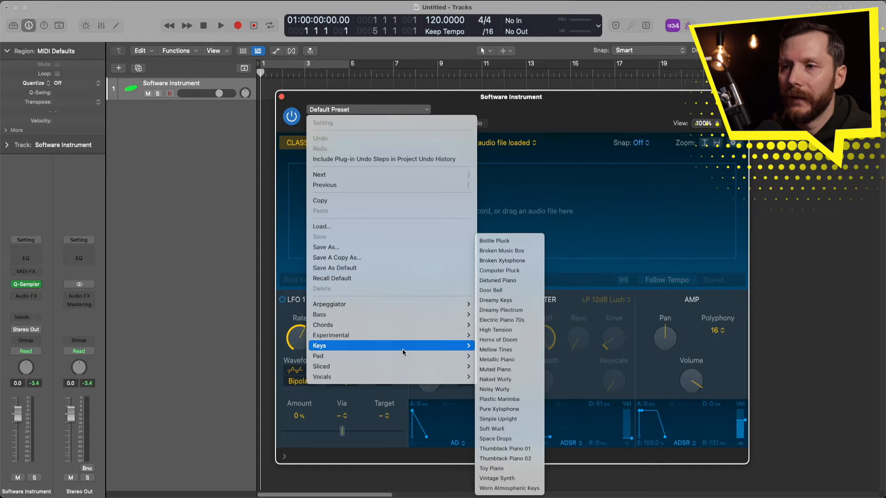
{"action": "left_click", "coordinate": [510, 351]}
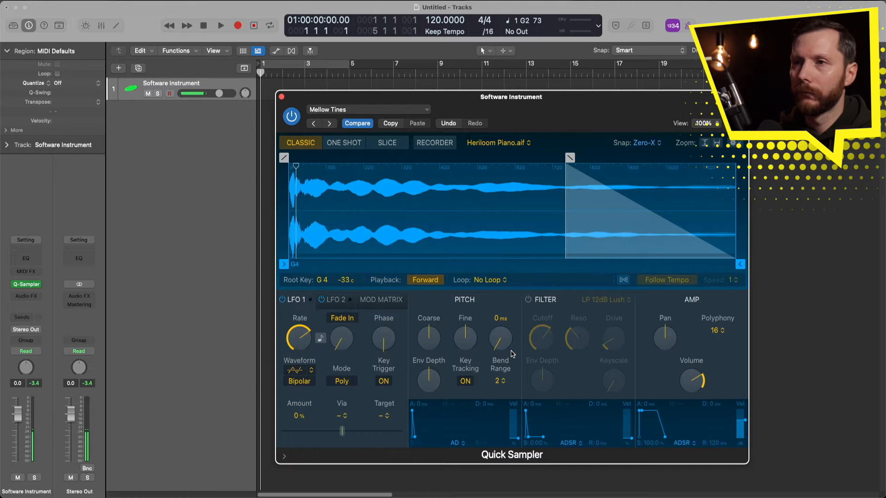
Step: Recall Quick Sampler's default setting and switch it to Recorder mode with Input 1 as the recording input
{"action": "left_click", "coordinate": [362, 110]}
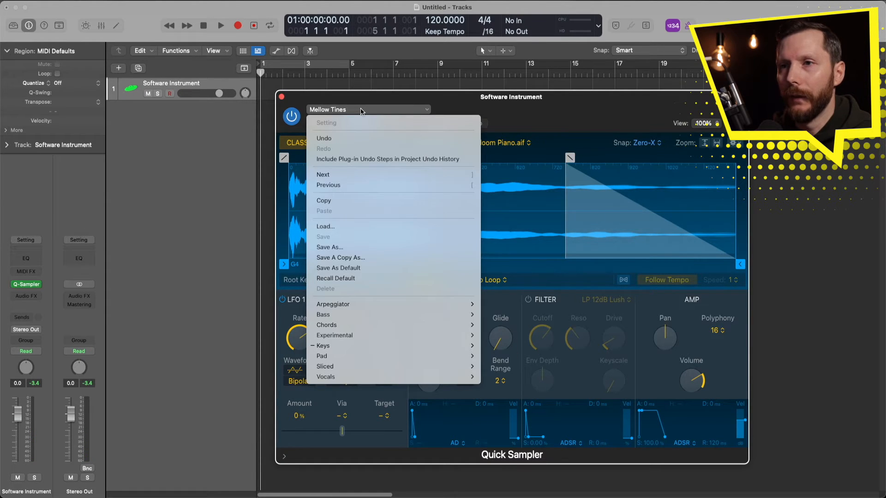
{"action": "left_click", "coordinate": [371, 278]}
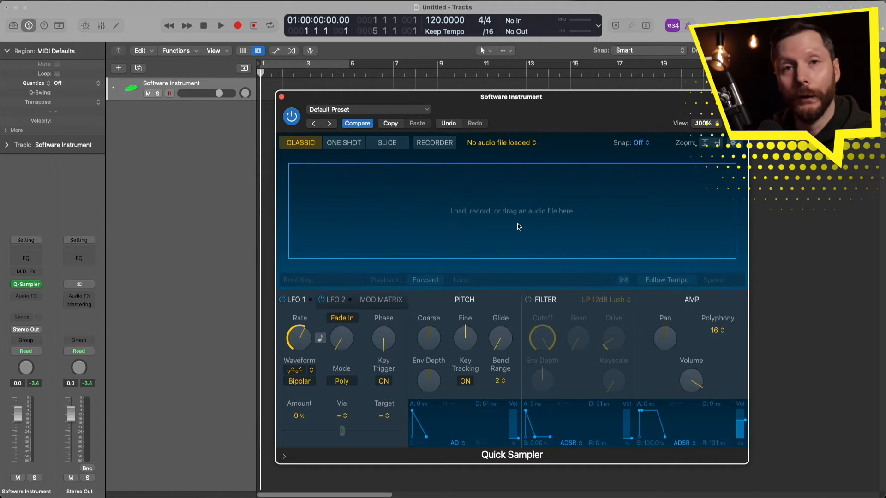
{"action": "left_click", "coordinate": [441, 144]}
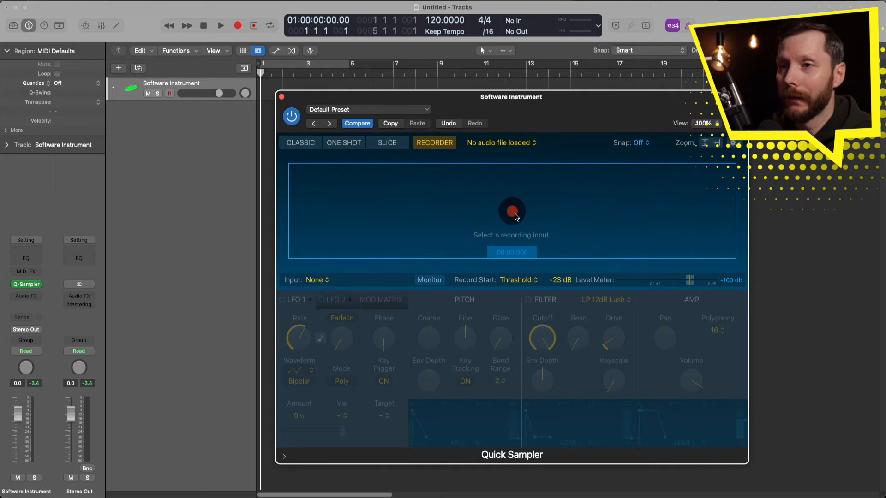
{"action": "left_click", "coordinate": [315, 280]}
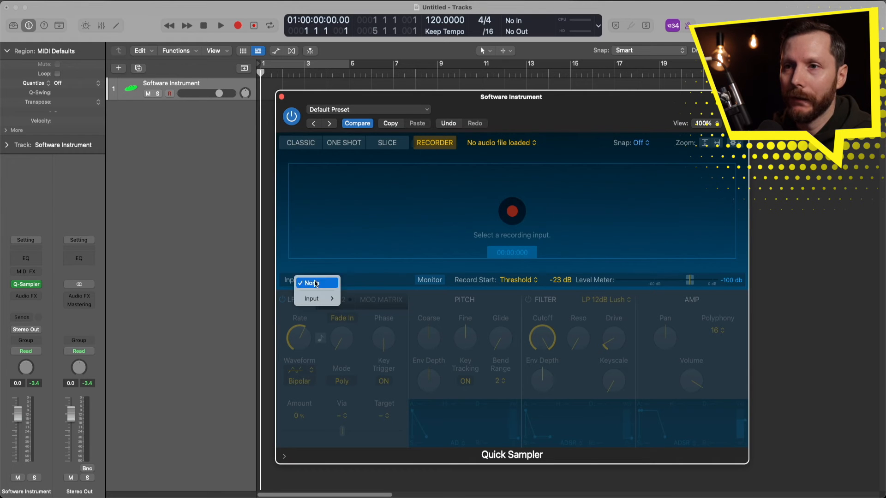
{"action": "mouse_move", "coordinate": [317, 299]}
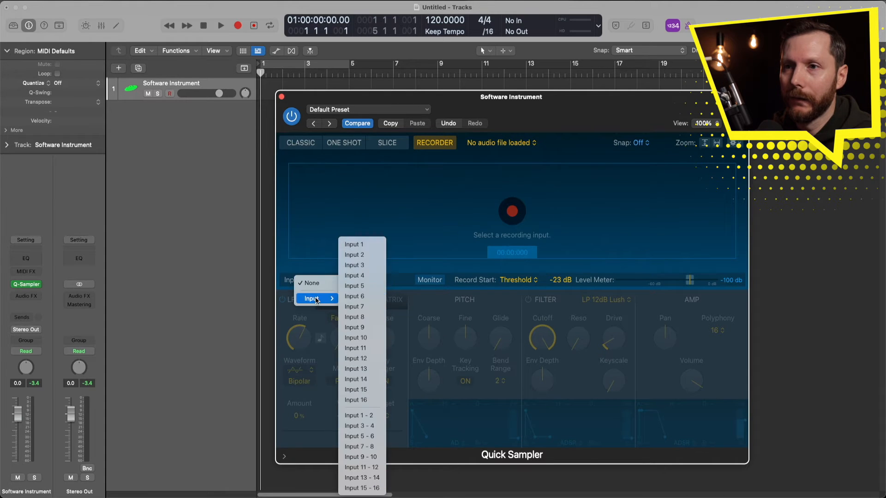
{"action": "left_click", "coordinate": [362, 245]}
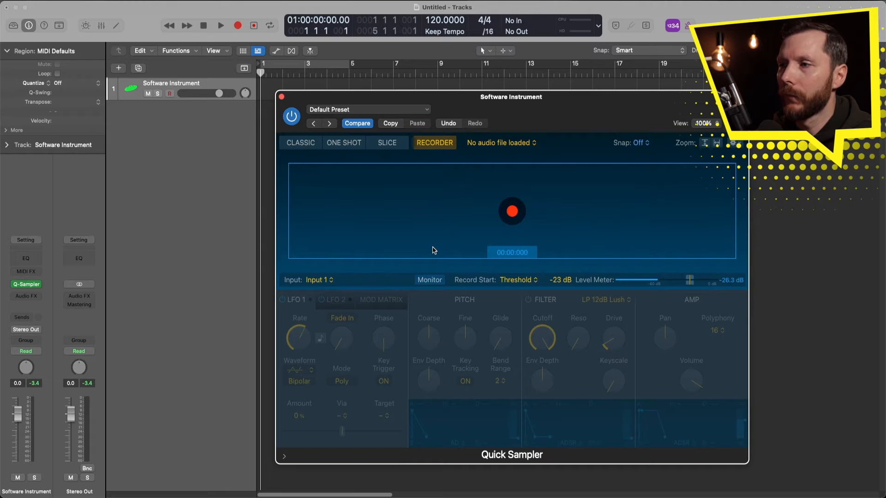
Step: Record a sample of about four seconds in Quick Sampler, setting the recording start threshold to -40 dB
{"action": "left_click", "coordinate": [512, 211]}
{"action": "left_click_drag", "start_coordinate": [560, 280], "coordinate": [557, 284]}
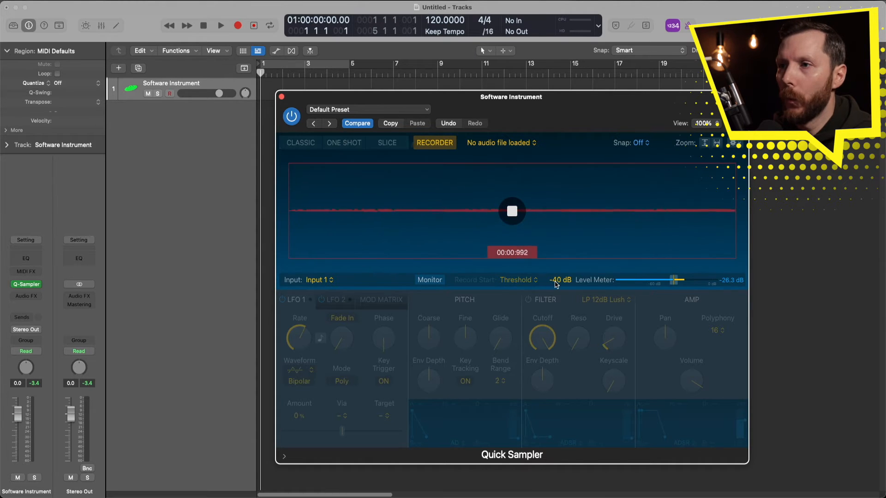
{"action": "left_click", "coordinate": [512, 212]}
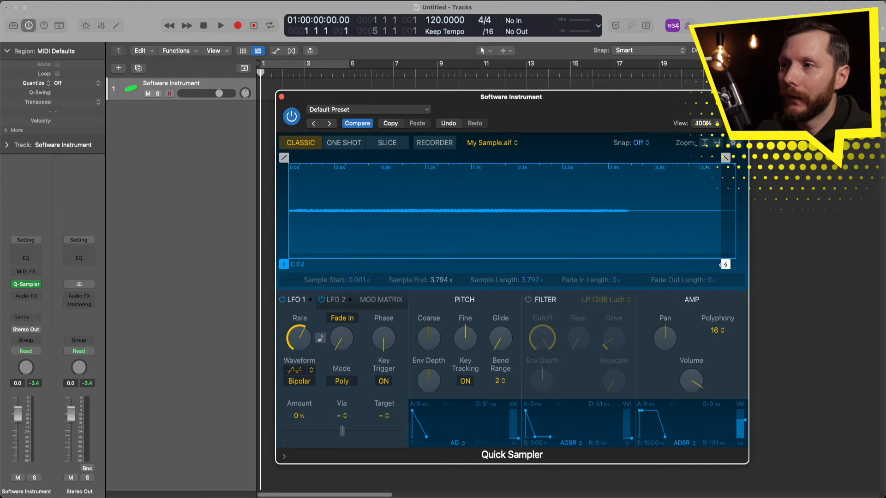
Step: Trim the recorded sample's end to about 3.0 s and give it a fade-out of about 0.48 s
{"action": "left_click_drag", "start_coordinate": [725, 264], "coordinate": [630, 264]}
{"action": "left_click_drag", "start_coordinate": [632, 161], "coordinate": [577, 160]}
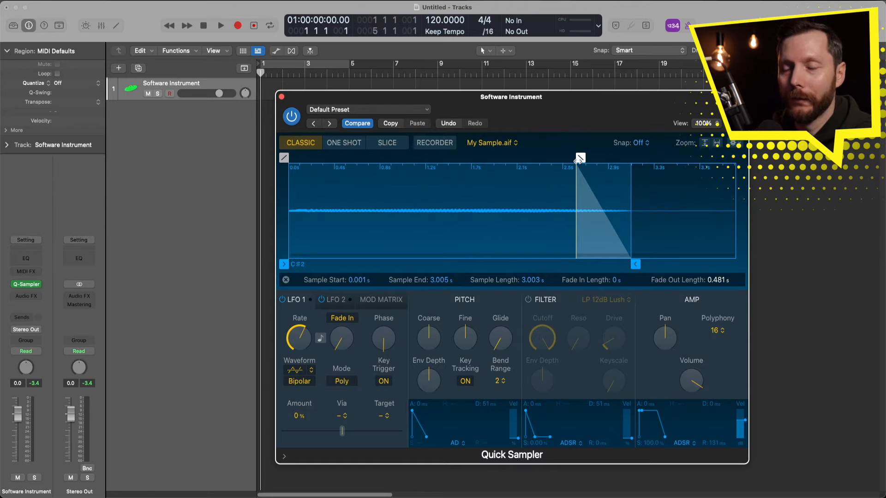
Step: Replace Quick Sampler with the stereo Retro Synth on the Software Instrument track and check its preset categories
{"action": "left_click", "coordinate": [28, 284]}
{"action": "mouse_move", "coordinate": [77, 326]}
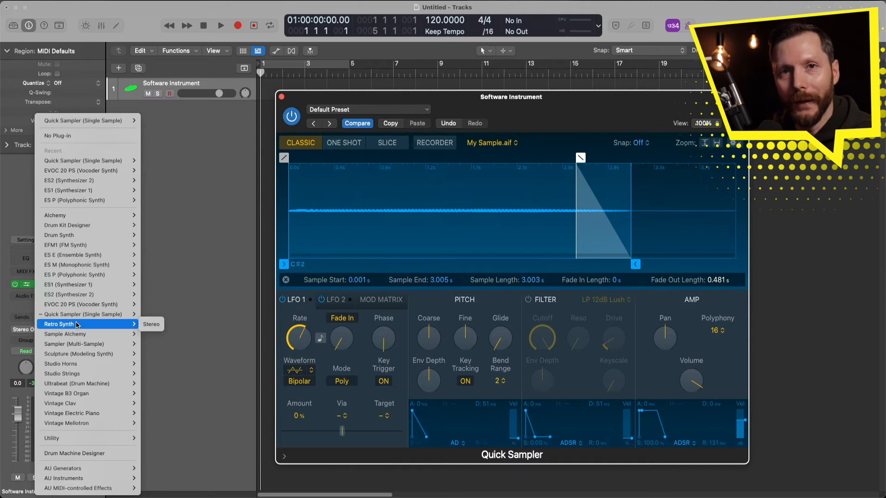
{"action": "left_click", "coordinate": [151, 325]}
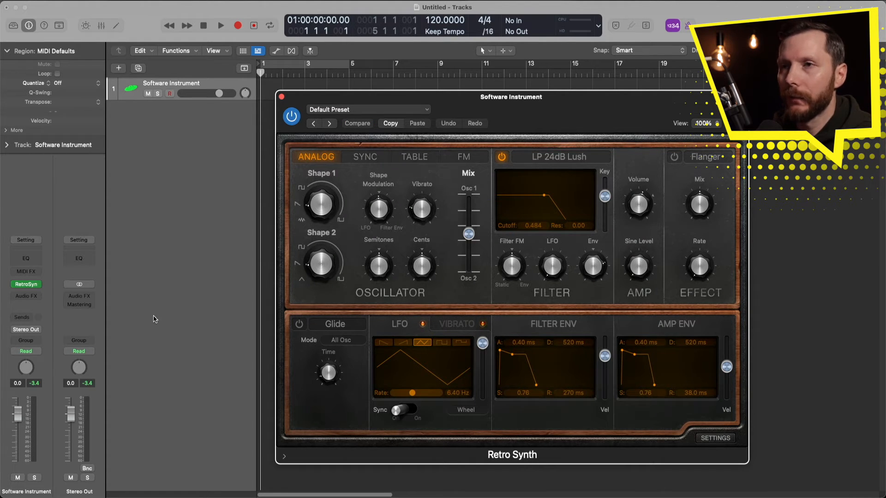
{"action": "left_click", "coordinate": [385, 110]}
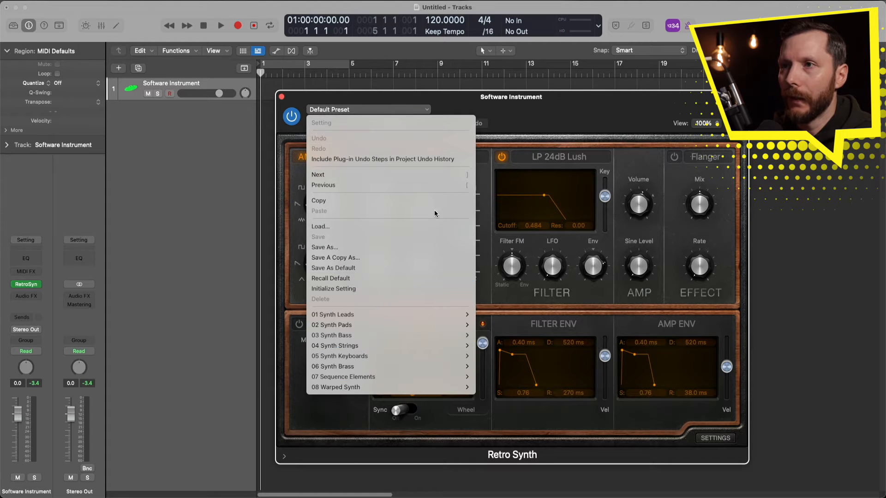
{"action": "left_click", "coordinate": [515, 123]}
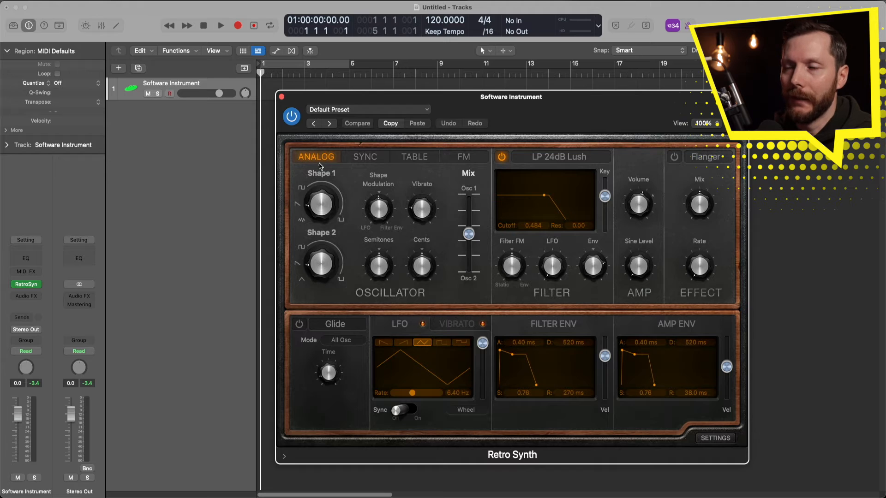
Step: Switch Retro Synth's oscillator through the Sync and Table types to FM
{"action": "left_click", "coordinate": [371, 158]}
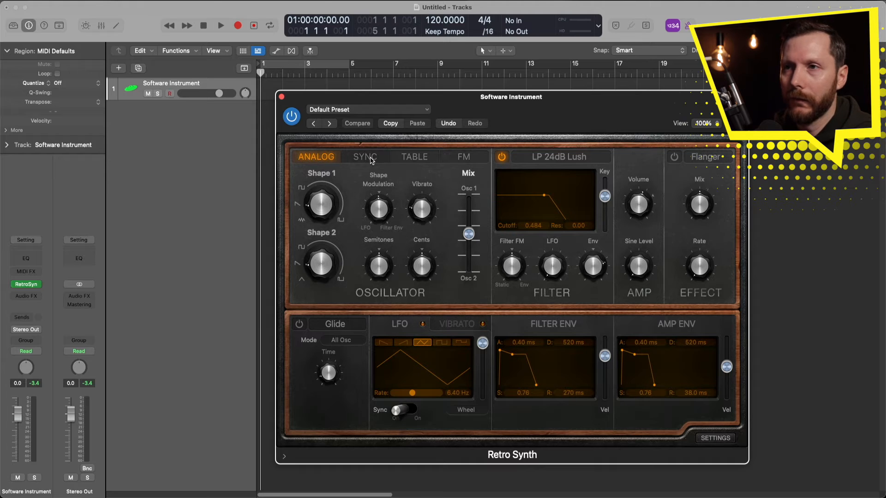
{"action": "left_click", "coordinate": [424, 159]}
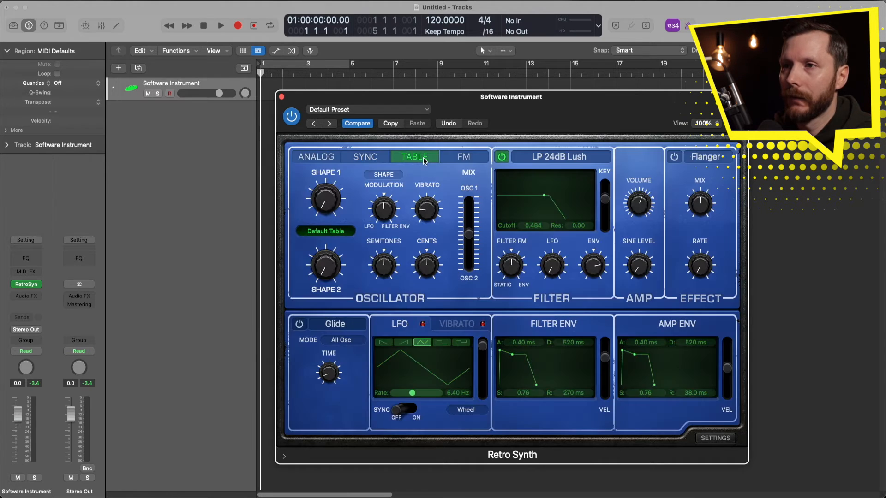
{"action": "left_click", "coordinate": [464, 159]}
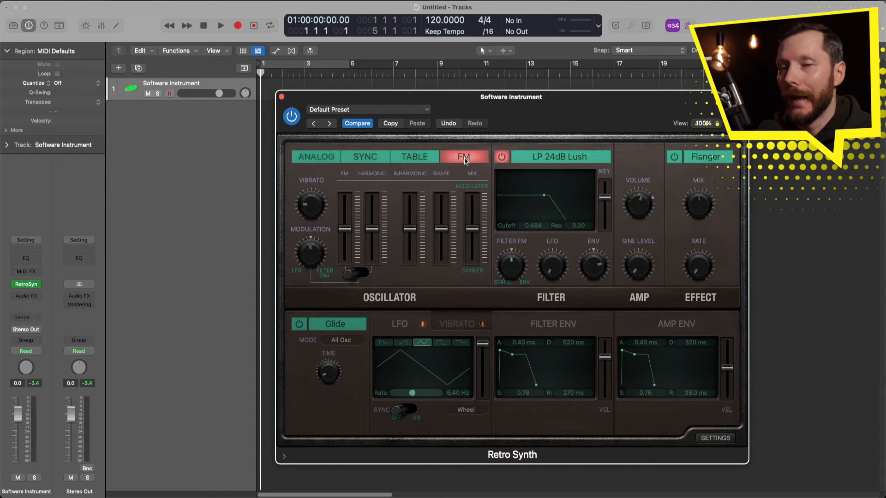
Step: Replace Retro Synth with the stereo Sample Alchemy and load its Guitar Keys preset from the Keyboard category
{"action": "left_click", "coordinate": [26, 284]}
{"action": "mouse_move", "coordinate": [83, 335]}
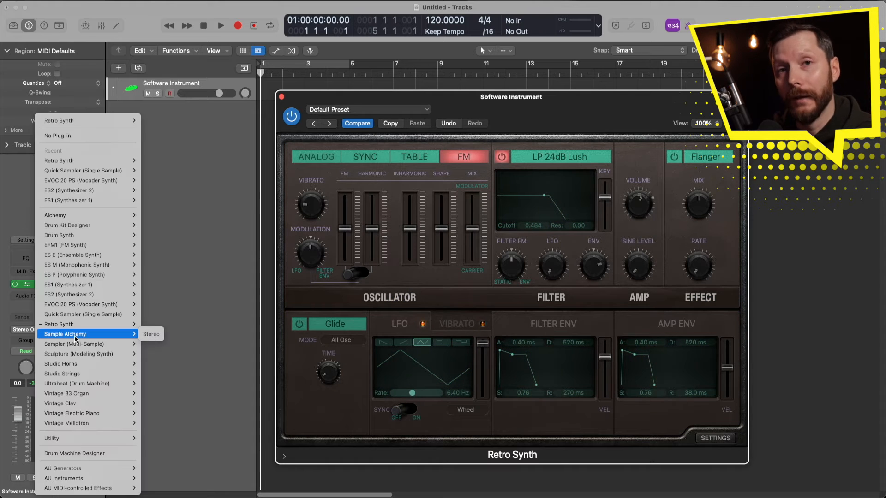
{"action": "left_click", "coordinate": [155, 336]}
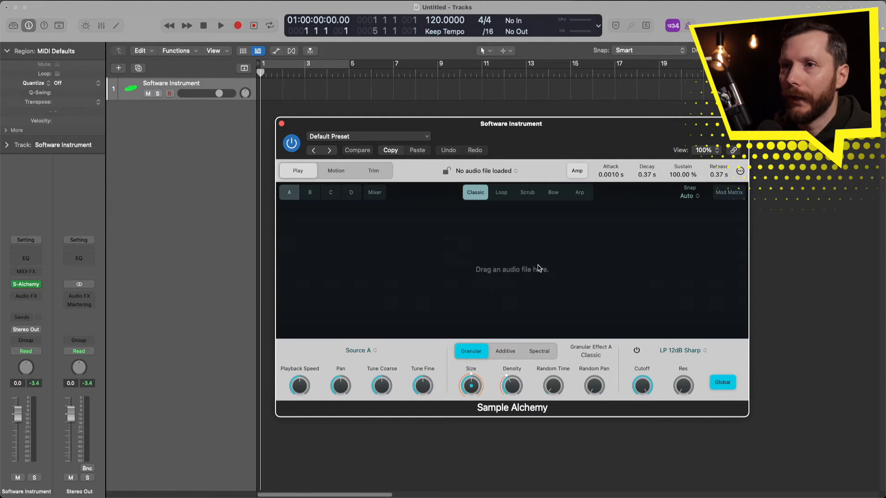
{"action": "left_click", "coordinate": [355, 139]}
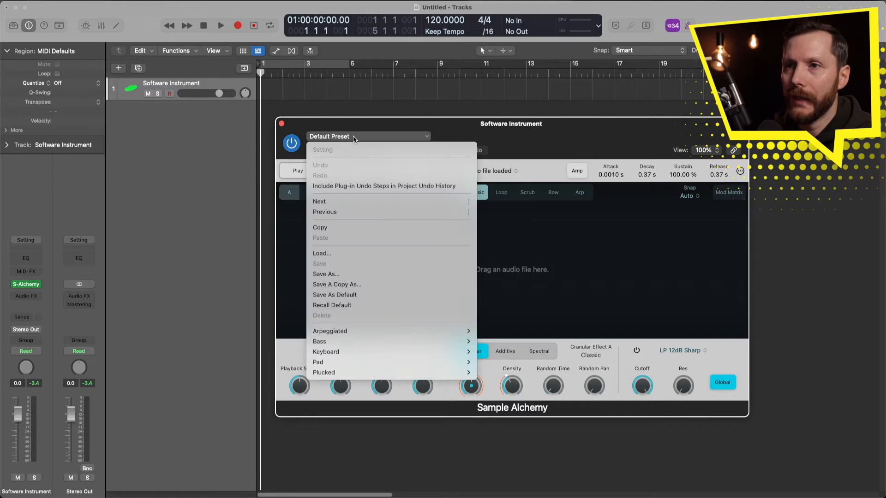
{"action": "mouse_move", "coordinate": [355, 352]}
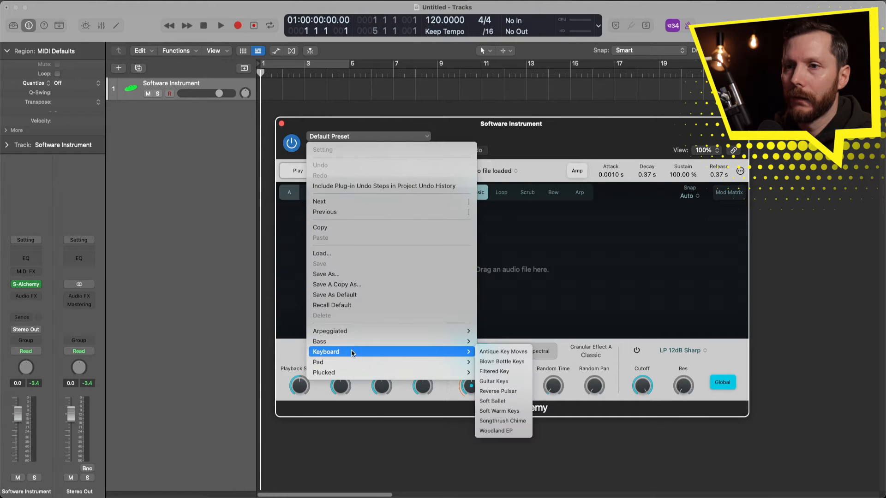
{"action": "left_click", "coordinate": [494, 382]}
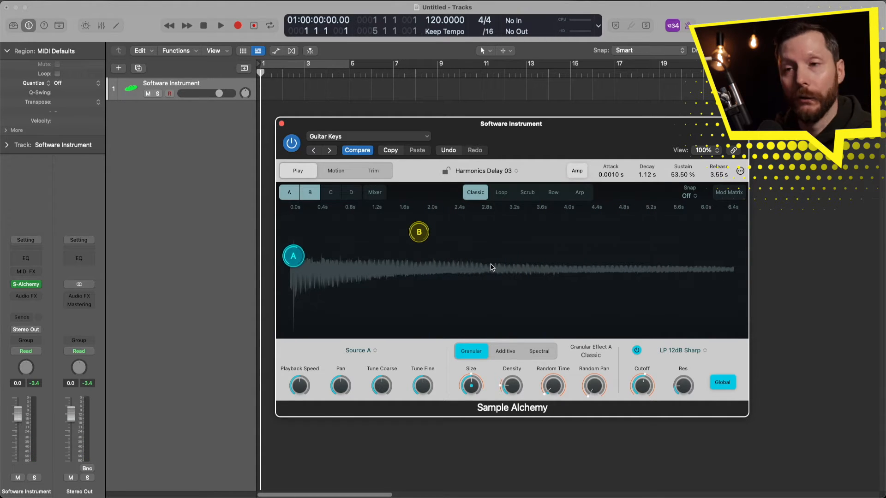
Step: Replace Sample Alchemy with the stereo Sampler and load the Full Strings preset from the app presets' Orchestral Strings category
{"action": "left_click", "coordinate": [35, 284]}
{"action": "mouse_move", "coordinate": [91, 345]}
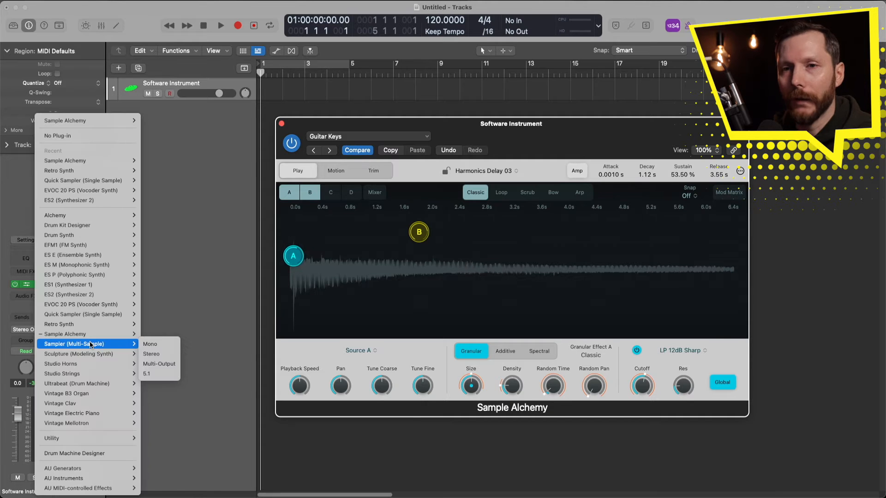
{"action": "left_click", "coordinate": [160, 354]}
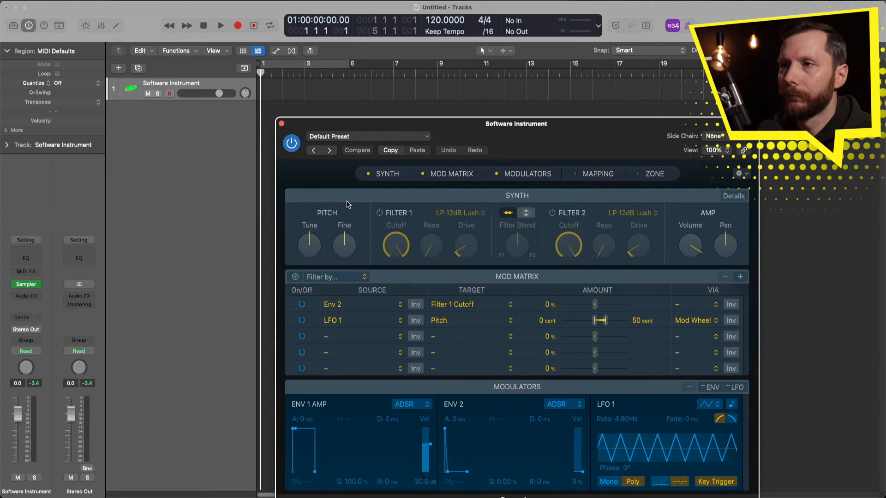
{"action": "left_click", "coordinate": [374, 139]}
{"action": "mouse_move", "coordinate": [373, 369]}
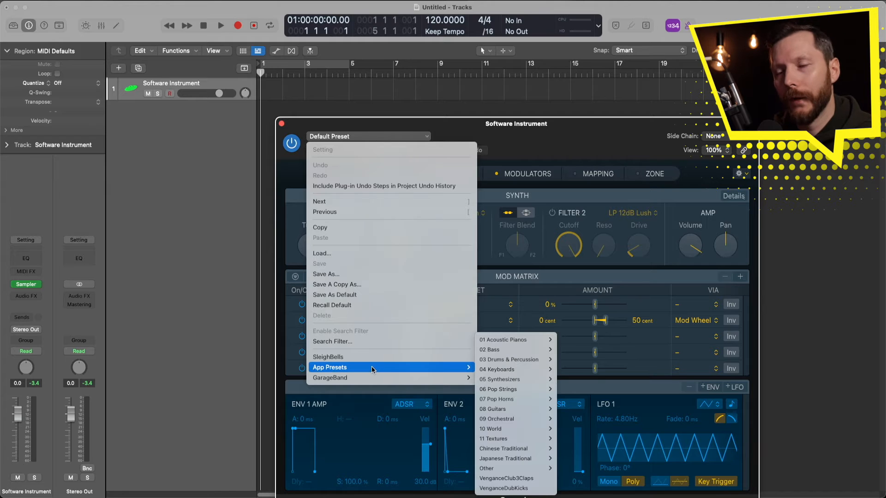
{"action": "mouse_move", "coordinate": [523, 342]}
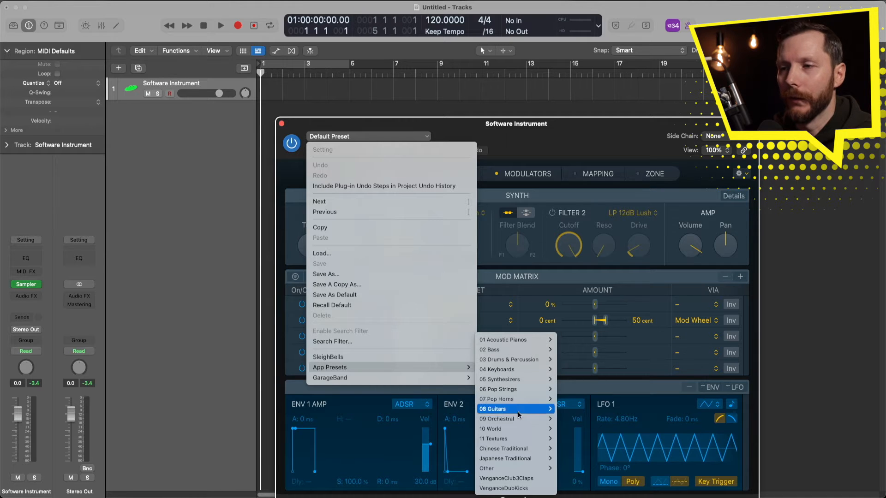
{"action": "mouse_move", "coordinate": [519, 419]}
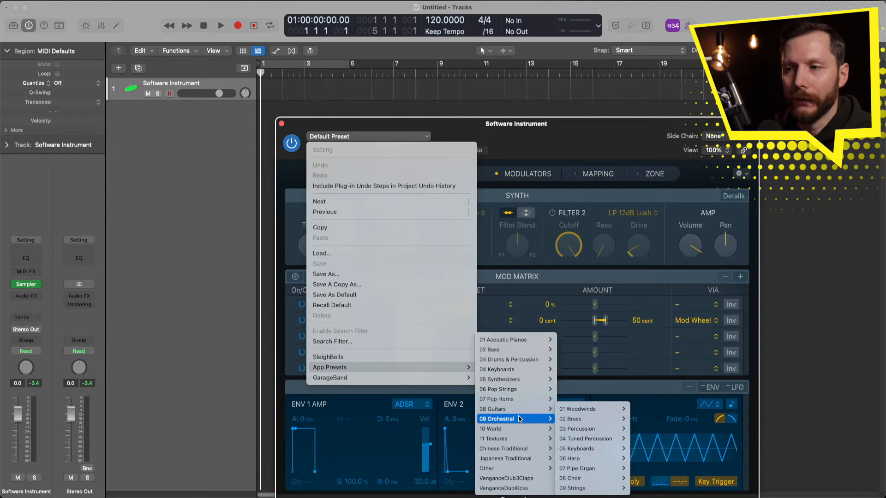
{"action": "mouse_move", "coordinate": [595, 488]}
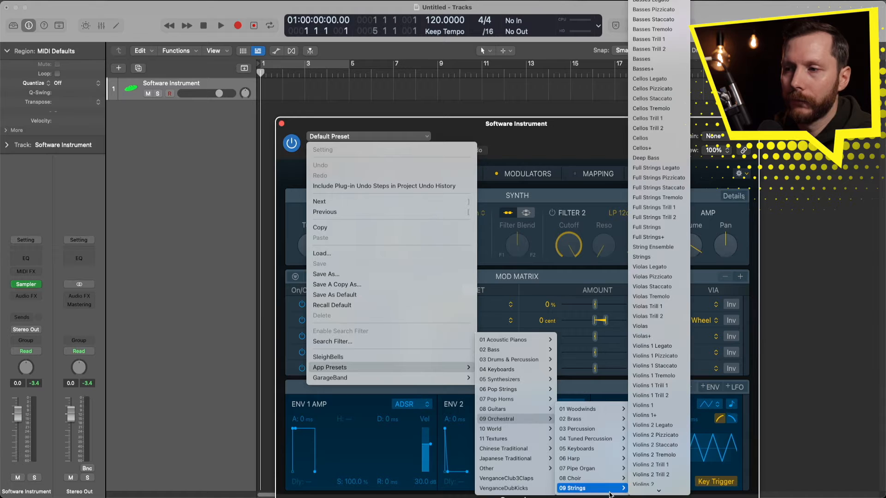
{"action": "left_click", "coordinate": [654, 227]}
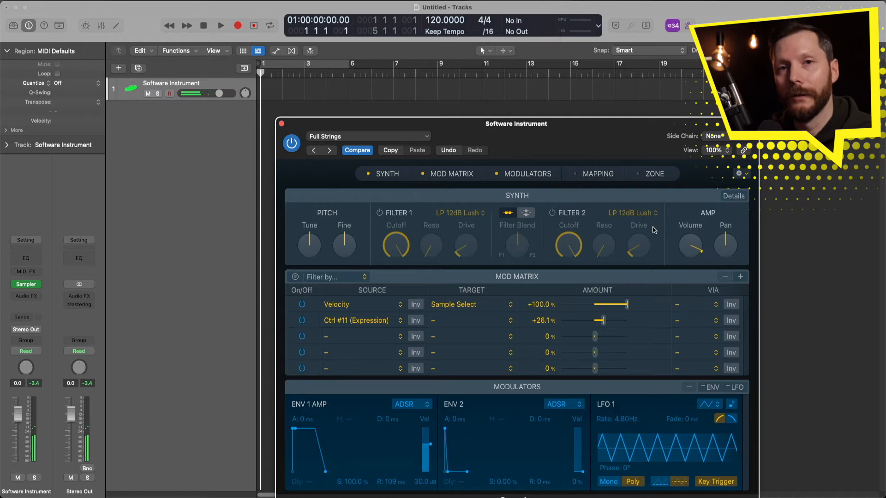
Step: Replace Sampler with the stereo Sculpture modeling synth on the Software Instrument track
{"action": "left_click", "coordinate": [26, 285]}
{"action": "mouse_move", "coordinate": [135, 356]}
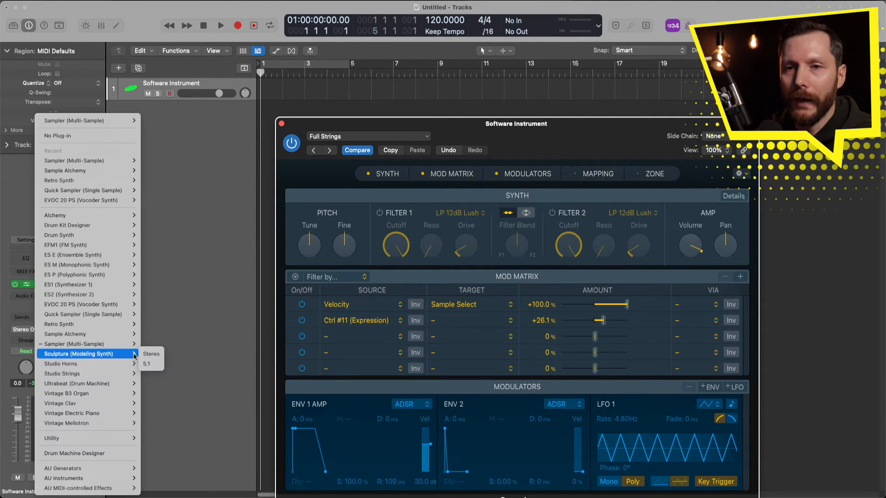
{"action": "left_click", "coordinate": [146, 355]}
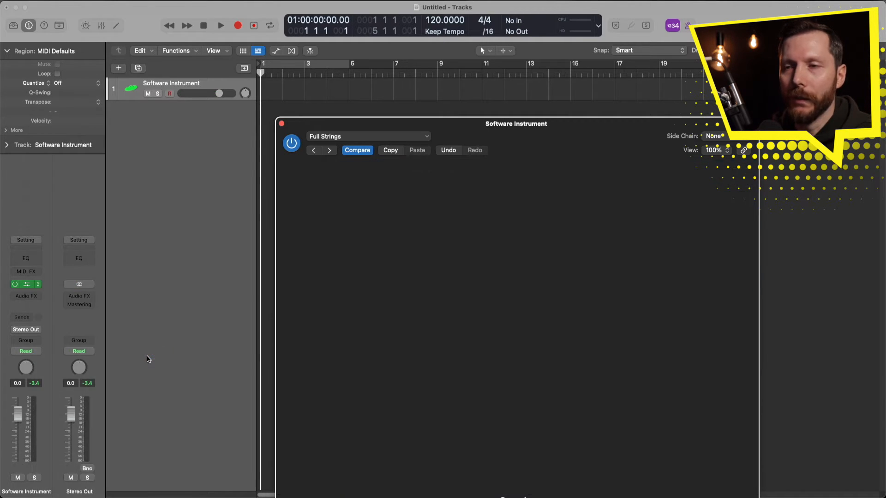
Step: Swap Sculpture for the stereo Studio Horns and load the Jazz Section preset from its Sections category
{"action": "left_click", "coordinate": [25, 284]}
{"action": "mouse_move", "coordinate": [133, 362]}
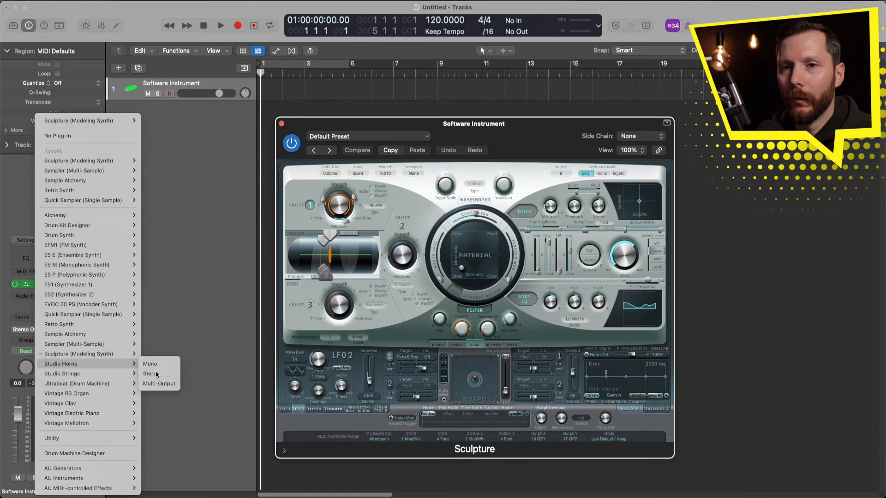
{"action": "left_click", "coordinate": [156, 371]}
{"action": "left_click", "coordinate": [368, 136]}
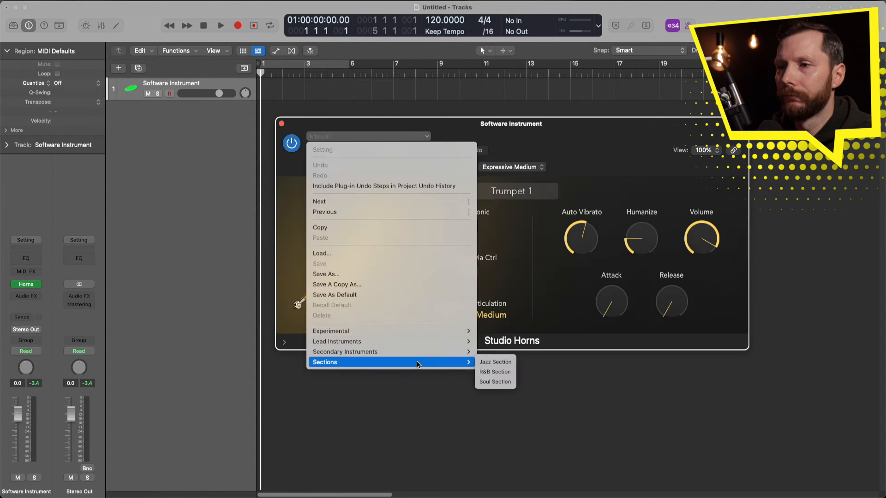
{"action": "left_click", "coordinate": [488, 363]}
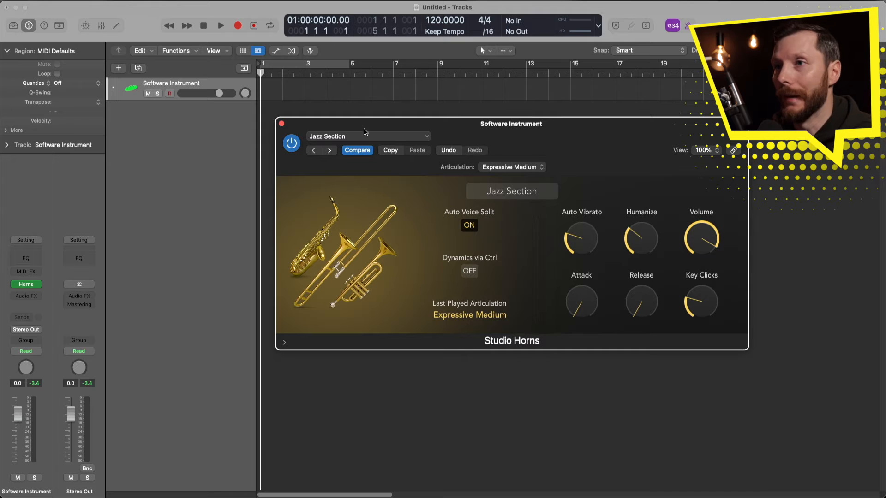
Step: Swap Studio Horns for the stereo Studio Strings and load the String Ensemble preset from its Sections category
{"action": "left_click", "coordinate": [38, 284]}
{"action": "mouse_move", "coordinate": [95, 374]}
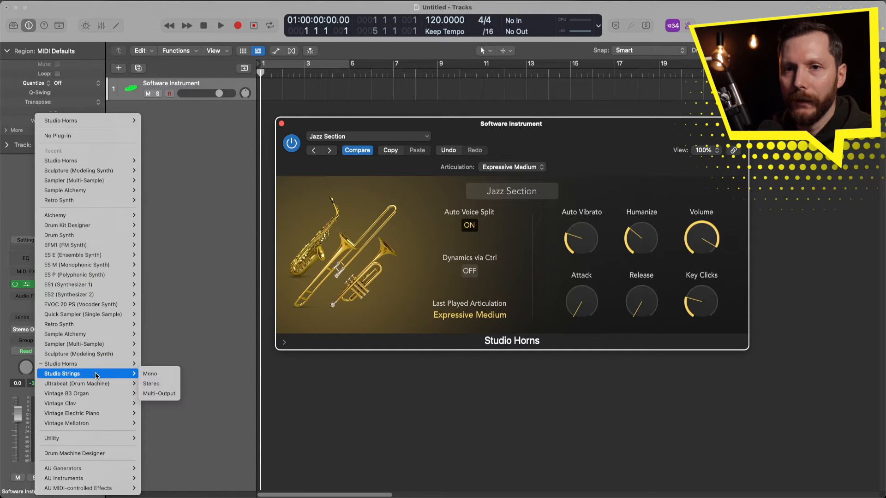
{"action": "left_click", "coordinate": [143, 382]}
{"action": "left_click", "coordinate": [368, 136]}
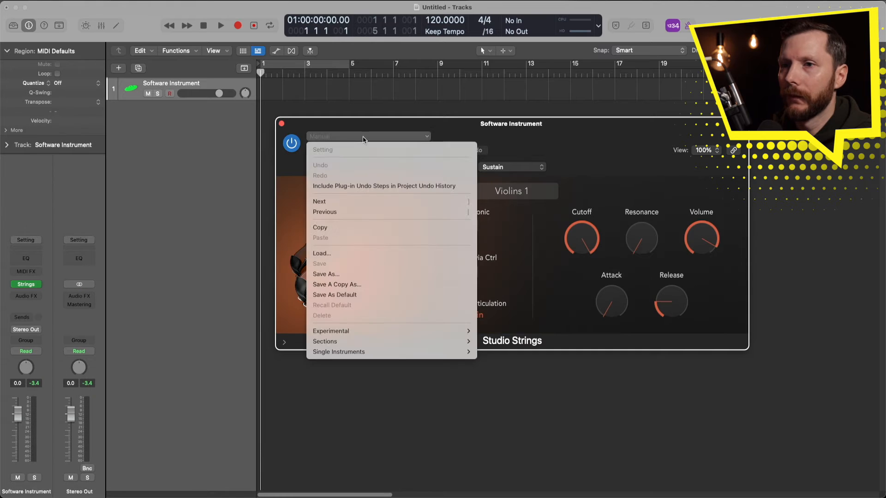
{"action": "mouse_move", "coordinate": [345, 342]}
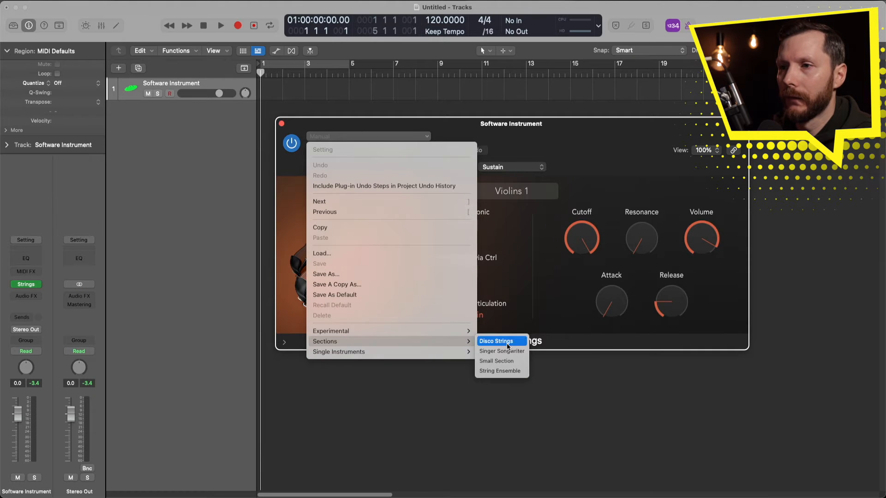
{"action": "left_click", "coordinate": [479, 371]}
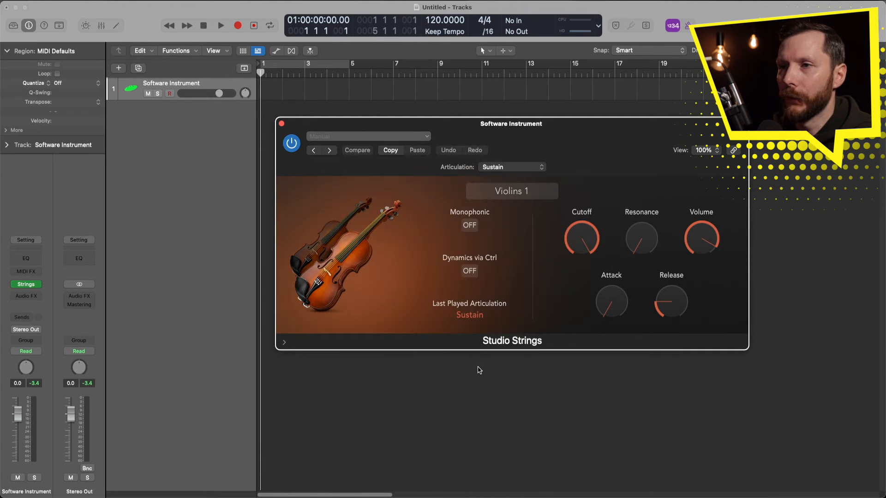
Step: Replace Studio Strings with the stereo Ultrabeat drum machine on the Software Instrument track
{"action": "left_click", "coordinate": [25, 284]}
{"action": "mouse_move", "coordinate": [111, 383]}
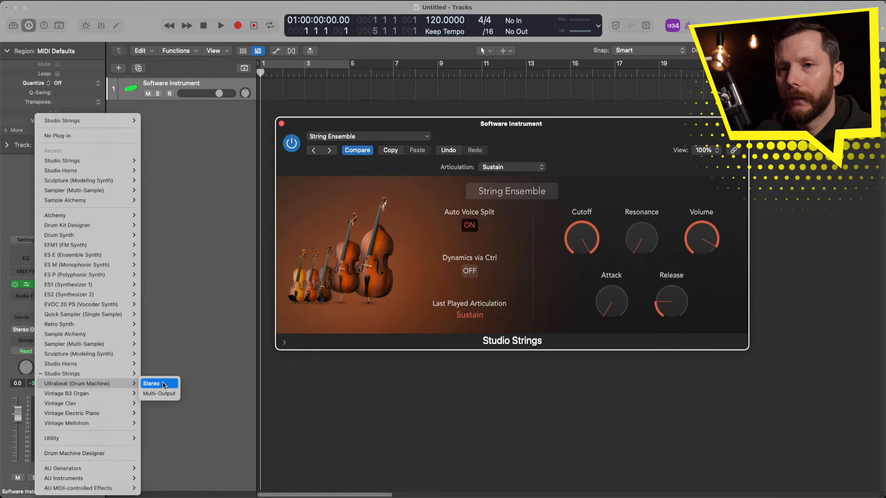
{"action": "left_click", "coordinate": [163, 385]}
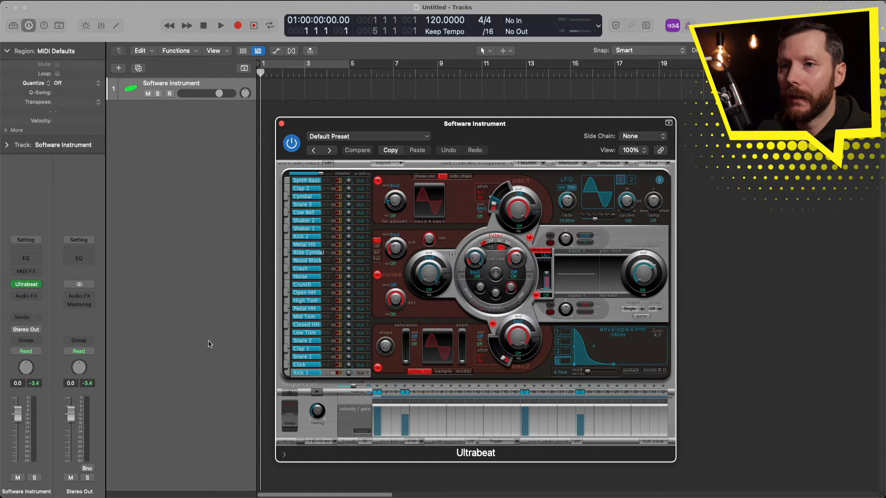
Step: Audition several of Ultrabeat's default drum sounds one after another, going from Kick 1 up to the open hi-hat
{"action": "left_click", "coordinate": [288, 374]}
{"action": "left_click", "coordinate": [287, 359]}
{"action": "left_click", "coordinate": [287, 348]}
{"action": "left_click", "coordinate": [287, 340]}
{"action": "left_click", "coordinate": [287, 332]}
{"action": "left_click", "coordinate": [287, 301]}
{"action": "left_click", "coordinate": [287, 293]}
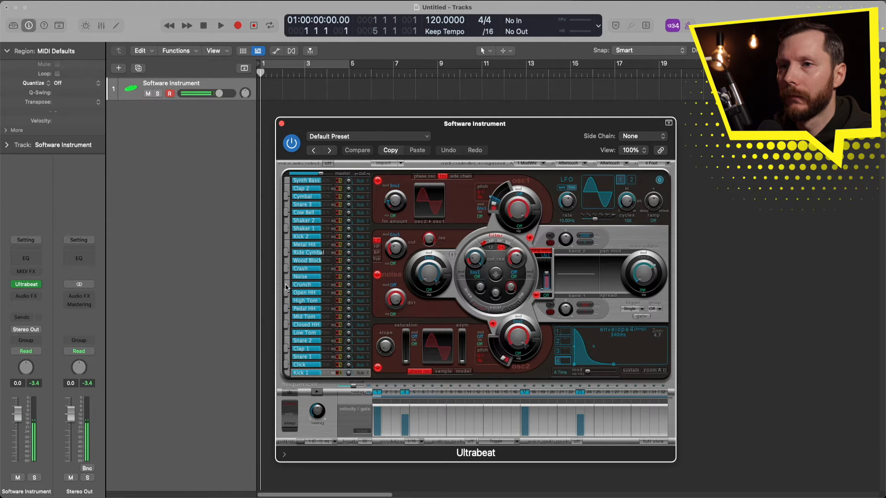
Step: Load the Low Down Dub preset from Ultrabeat's 01 Drum Kits category
{"action": "left_click", "coordinate": [359, 138]}
{"action": "mouse_move", "coordinate": [445, 332]}
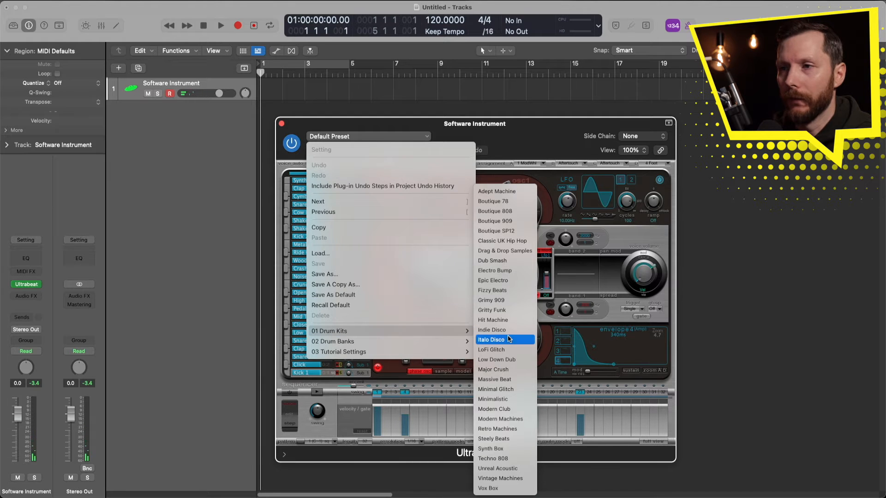
{"action": "left_click", "coordinate": [494, 370]}
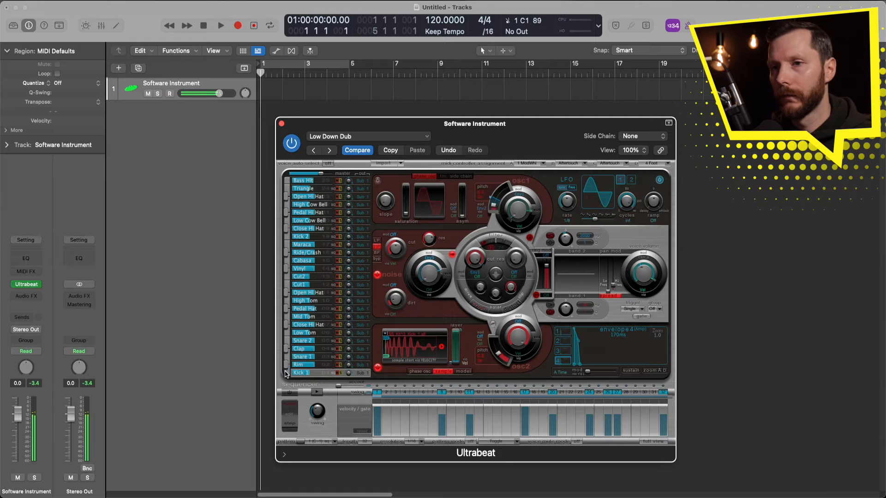
Step: Replace Ultrabeat with the stereo Vintage B3 Organ on the Software Instrument track
{"action": "left_click", "coordinate": [37, 284]}
{"action": "mouse_move", "coordinate": [56, 395]}
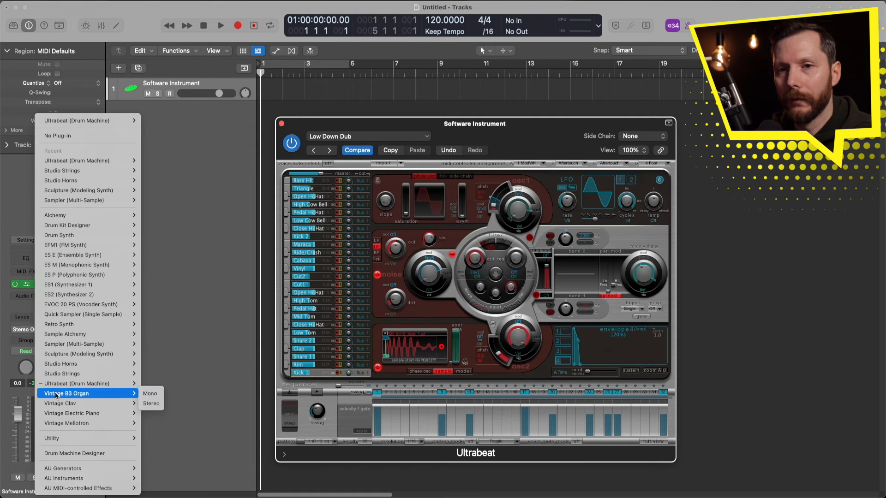
{"action": "left_click", "coordinate": [150, 404]}
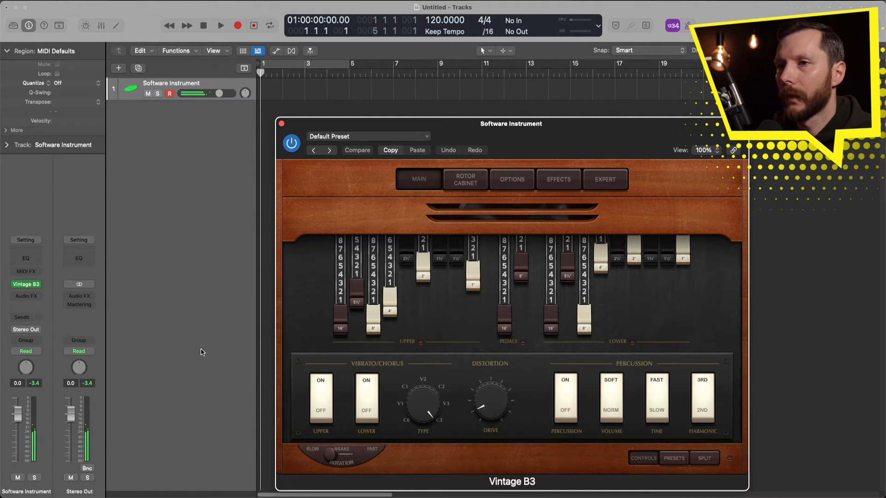
Step: Push in several of the organ's upper drawbars and load the Distorted Organ preset
{"action": "left_click_drag", "start_coordinate": [355, 318], "coordinate": [357, 252]}
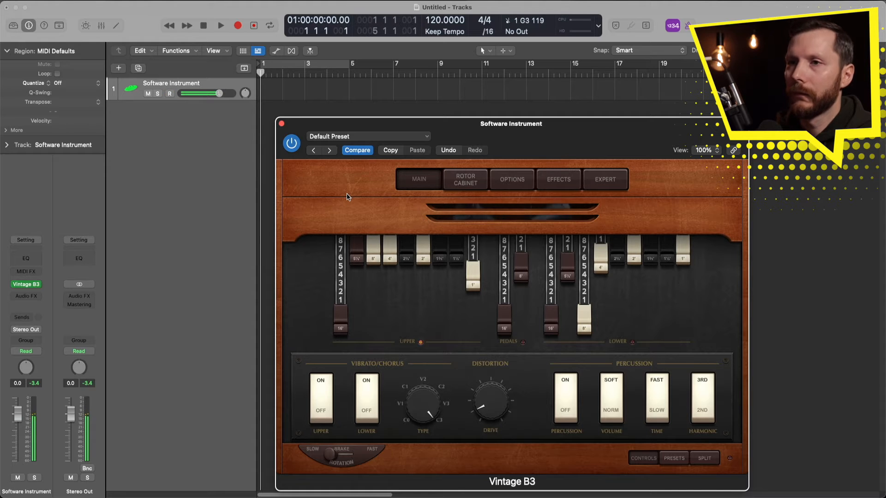
{"action": "left_click", "coordinate": [342, 136]}
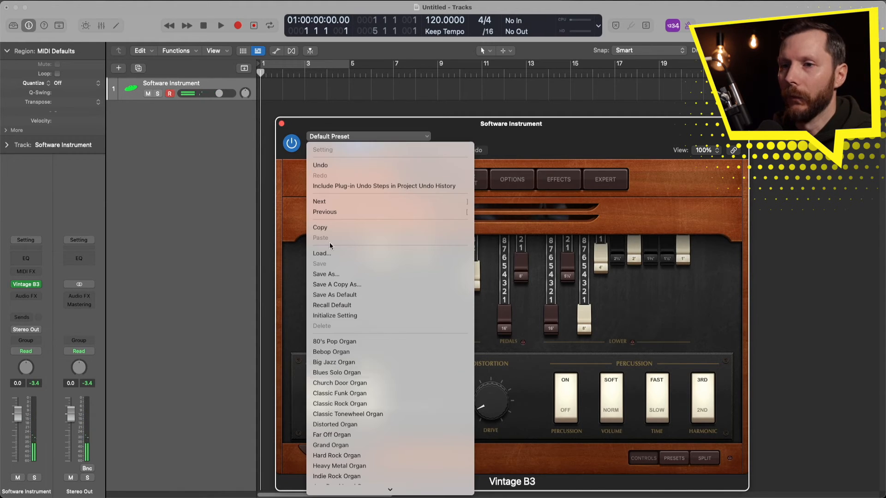
{"action": "left_click", "coordinate": [349, 424]}
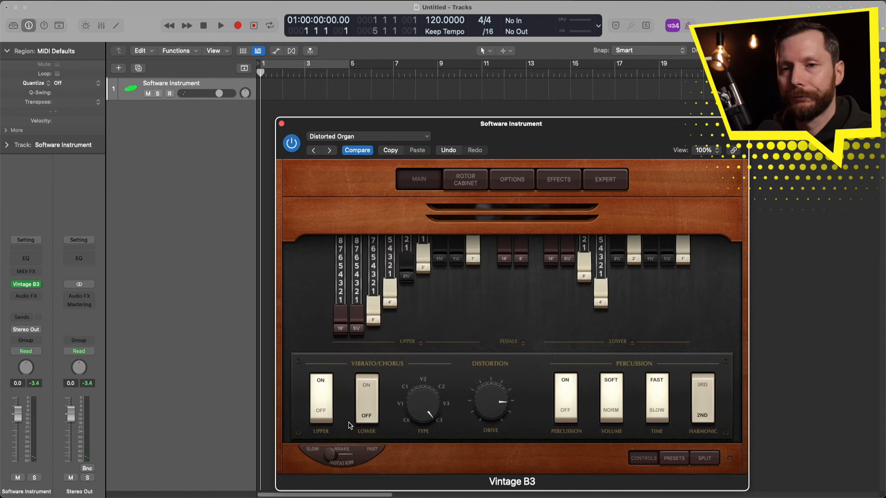
Step: Replace the Vintage B3 Organ with Vintage Clav on the Software Instrument track
{"action": "left_click", "coordinate": [25, 285]}
{"action": "mouse_move", "coordinate": [93, 403]}
{"action": "left_click", "coordinate": [149, 404]}
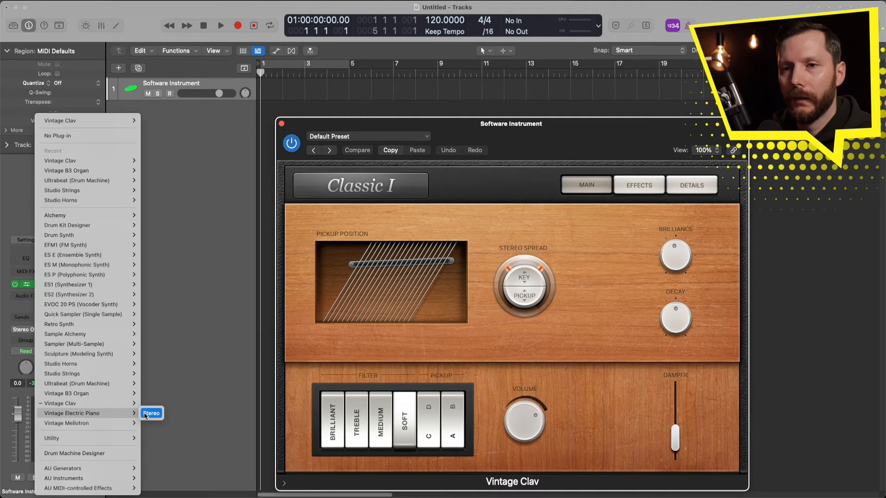
Step: Swap Vintage Clav for the stereo Vintage Electric Piano, and that in turn for the mono Vintage Mellotron
{"action": "left_click", "coordinate": [146, 413]}
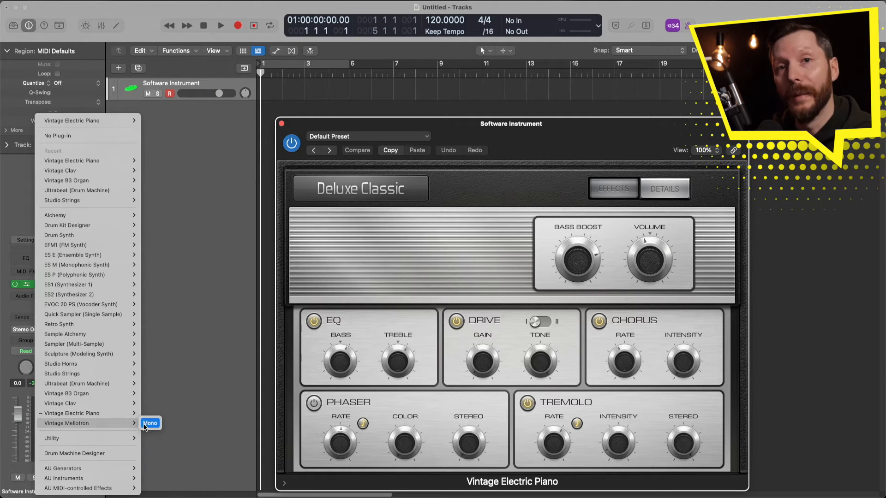
{"action": "left_click", "coordinate": [150, 424]}
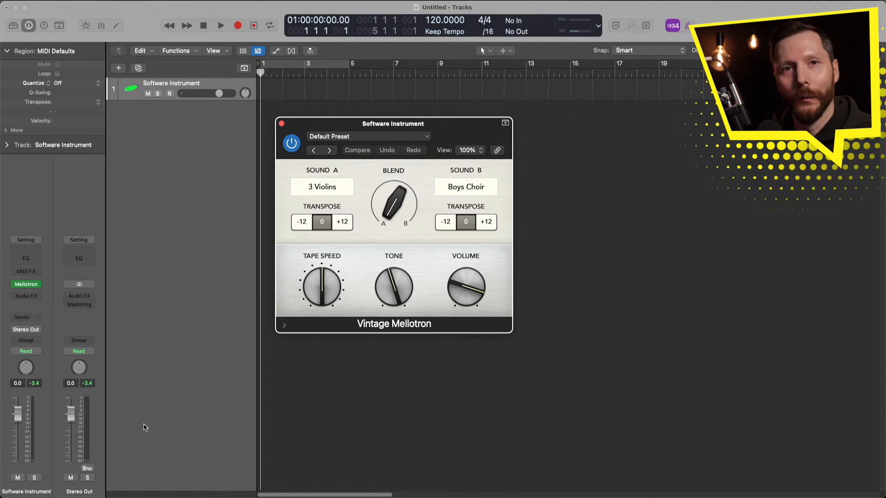
Step: Replace Vintage Mellotron with the Klopfgeist instrument from the Utility category
{"action": "left_click", "coordinate": [25, 284]}
{"action": "mouse_move", "coordinate": [78, 438]}
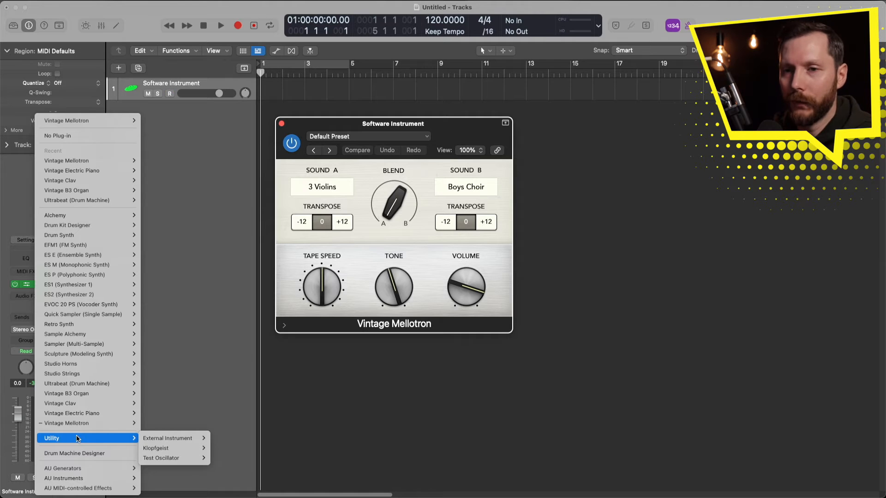
{"action": "left_click", "coordinate": [179, 449]}
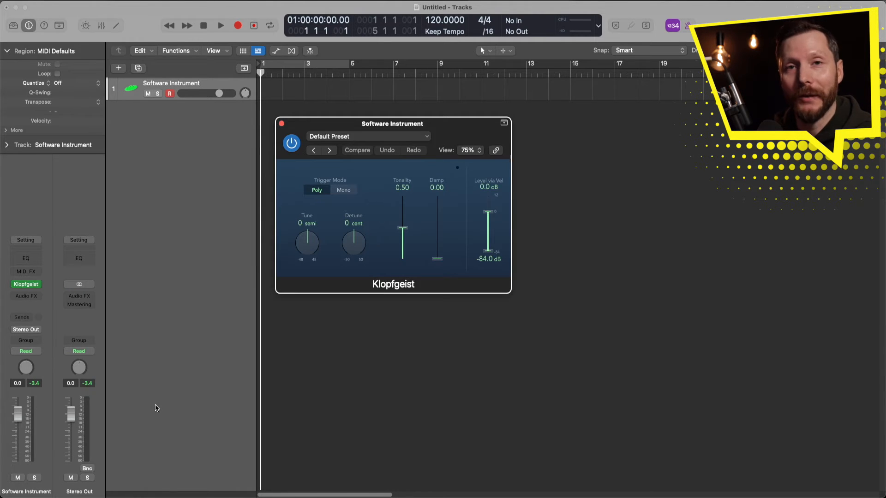
Step: Replace Klopfgeist with Drum Machine Designer and move its window clear of the Library
{"action": "left_click", "coordinate": [42, 285]}
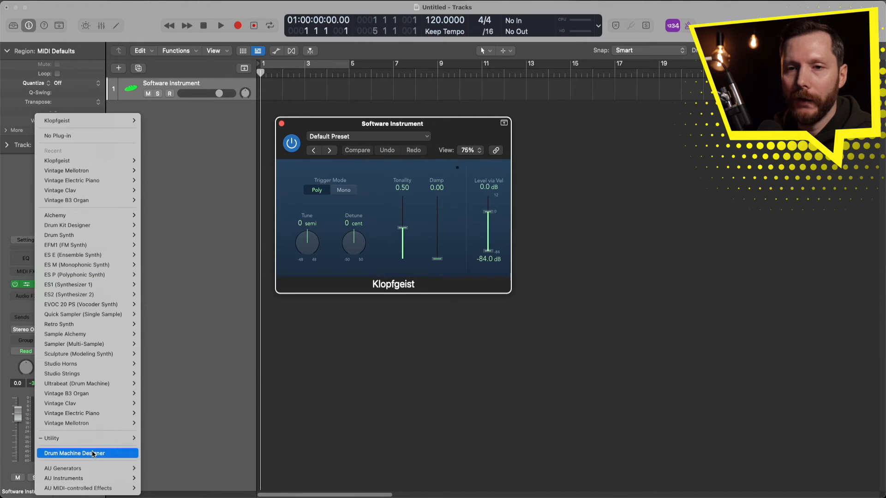
{"action": "left_click", "coordinate": [109, 454]}
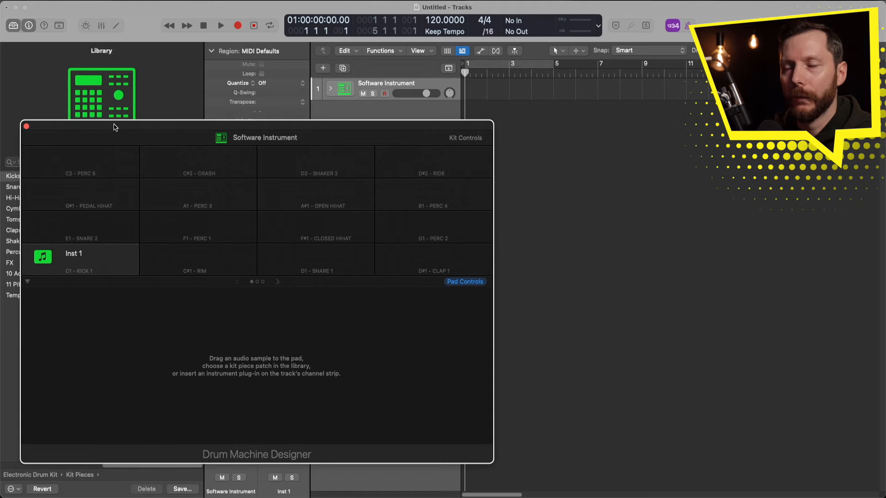
{"action": "left_click_drag", "start_coordinate": [115, 127], "coordinate": [386, 105]}
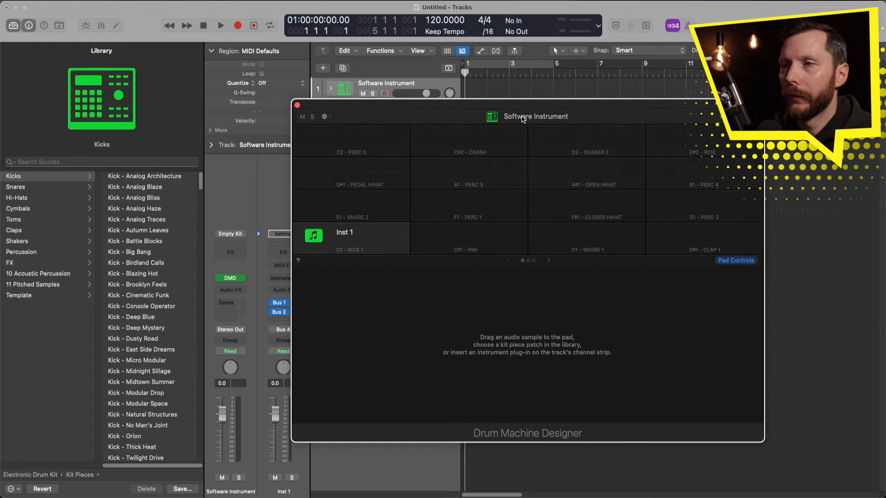
Step: Select the whole drum kit and load the Deep Crunch patch from the Electronic Drum Kit category
{"action": "left_click", "coordinate": [529, 119]}
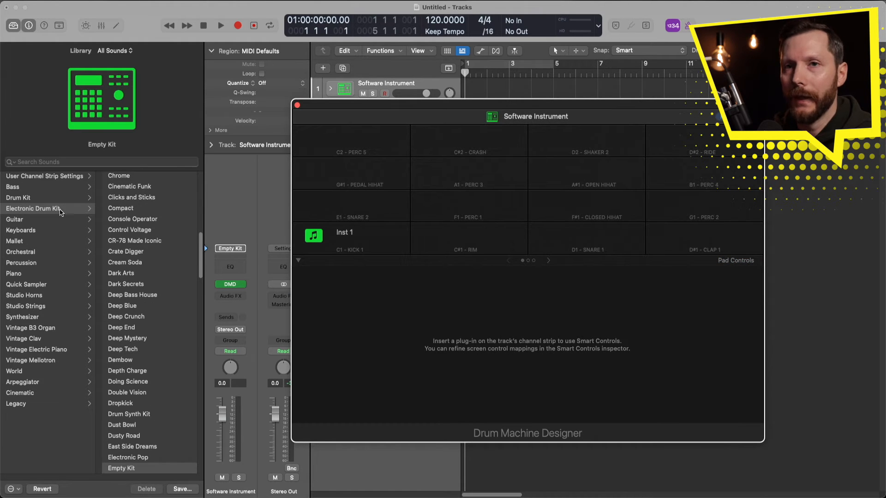
{"action": "left_click", "coordinate": [137, 316]}
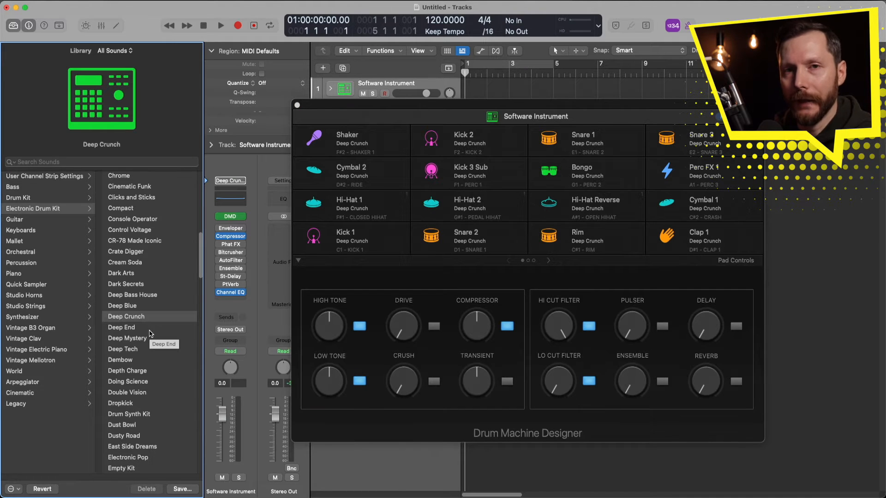
Step: Audition the Kick 1 and Snare 2 pads of the Deep Crunch kit and close the Drum Machine Designer window
{"action": "left_click", "coordinate": [316, 238]}
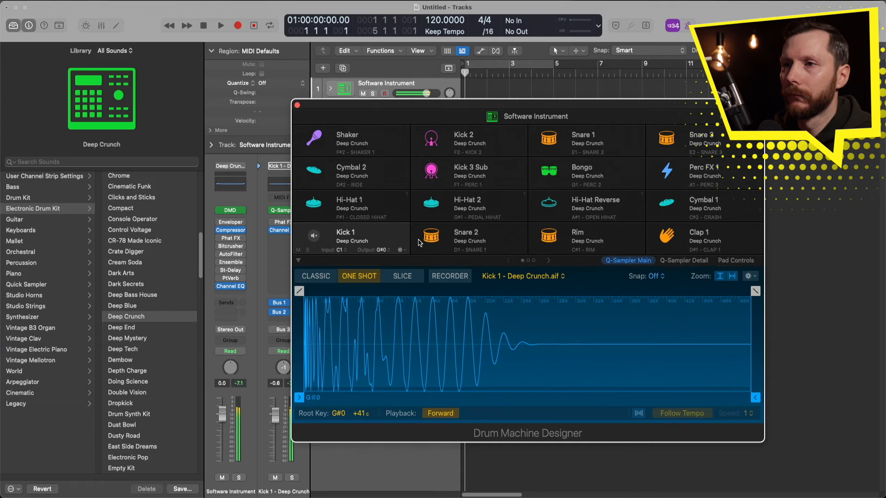
{"action": "left_click", "coordinate": [430, 239]}
{"action": "left_click", "coordinate": [313, 237]}
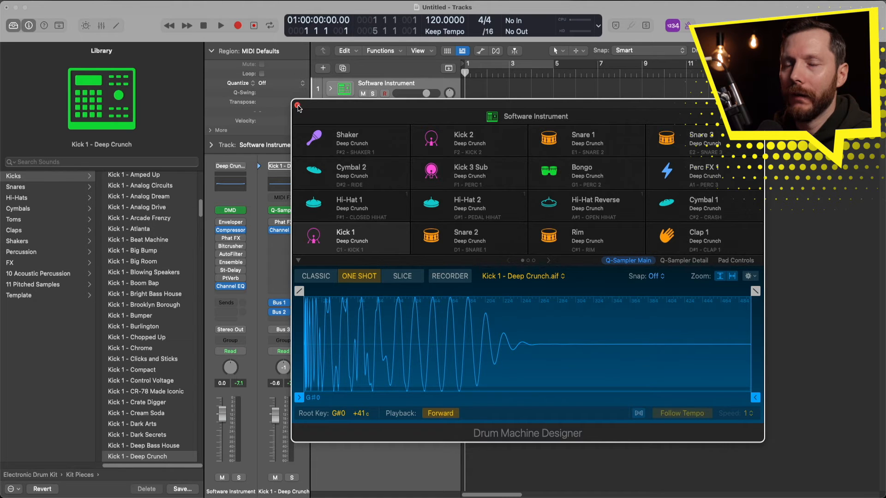
{"action": "left_click", "coordinate": [298, 106]}
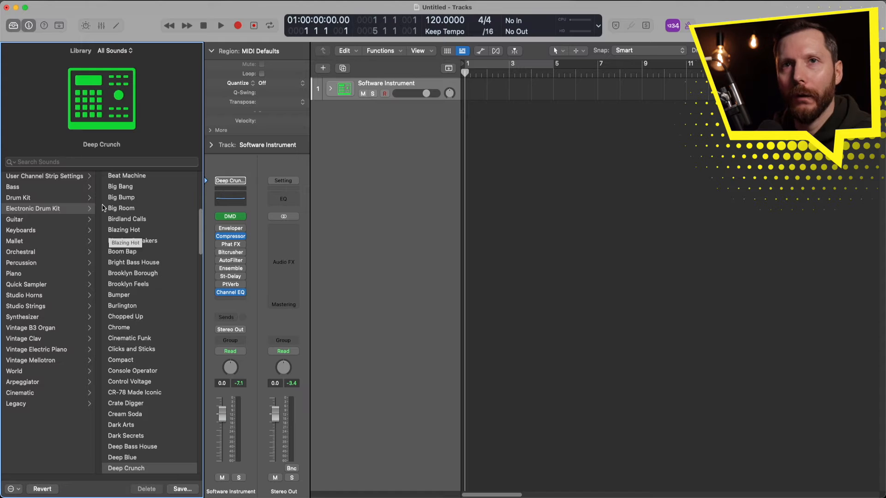
Step: Hide and show the Library repeatedly, ending with it open
{"action": "left_click", "coordinate": [13, 26]}
{"action": "left_click", "coordinate": [14, 25]}
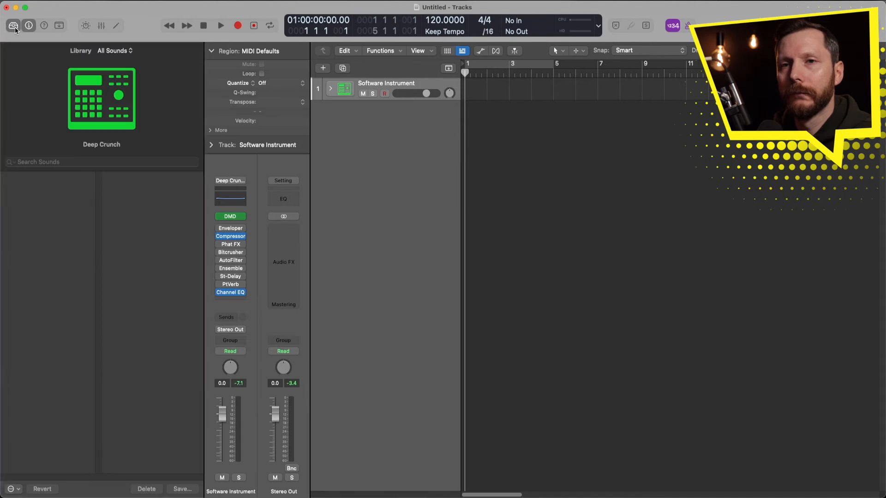
{"action": "left_click", "coordinate": [13, 25]}
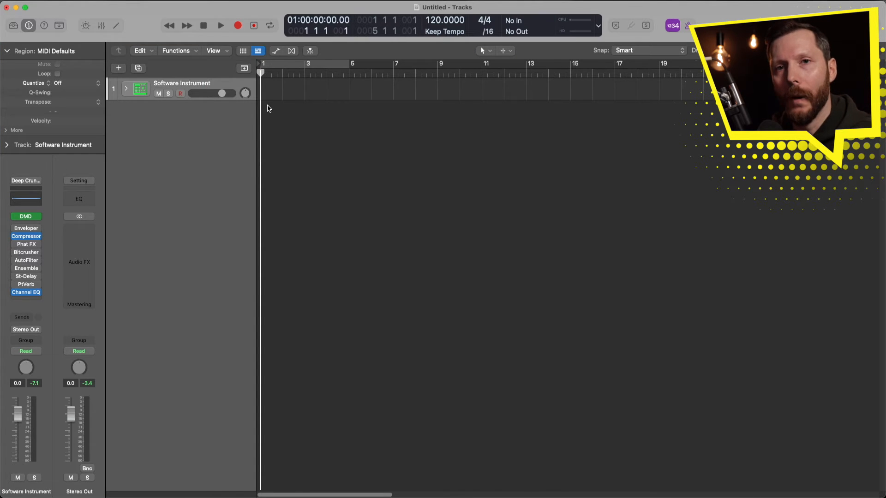
{"action": "key", "text": "y"}
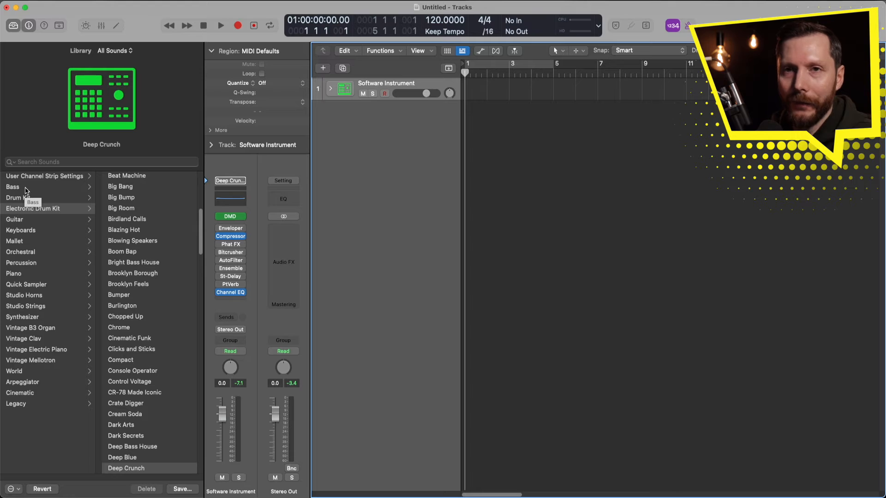
Step: Load the Muted Bass patch from the Library's Bass category onto the Software Instrument track
{"action": "left_click", "coordinate": [26, 187]}
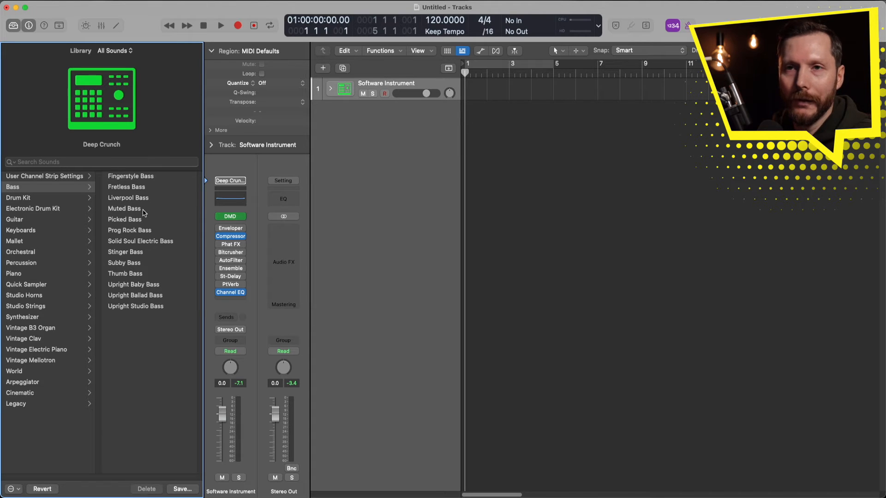
{"action": "left_click", "coordinate": [144, 212]}
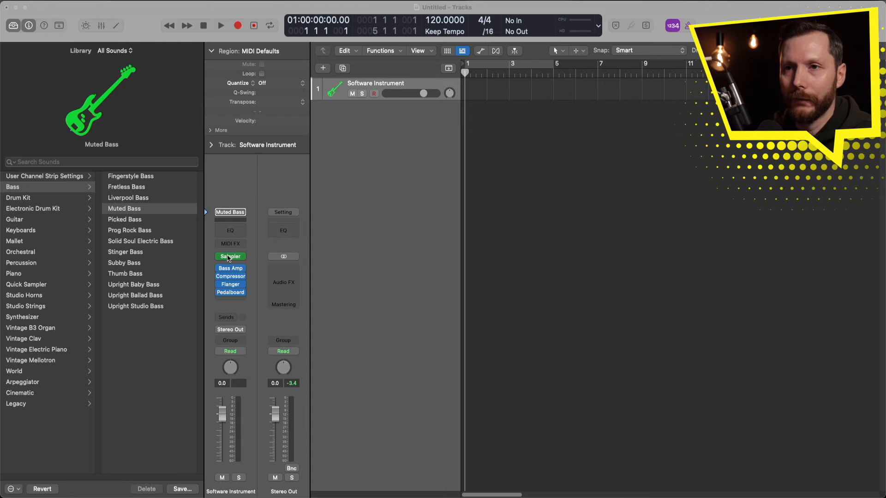
Step: Open the Muted Bass patch's Sampler and switch the instrument off and on again
{"action": "left_click", "coordinate": [257, 257]}
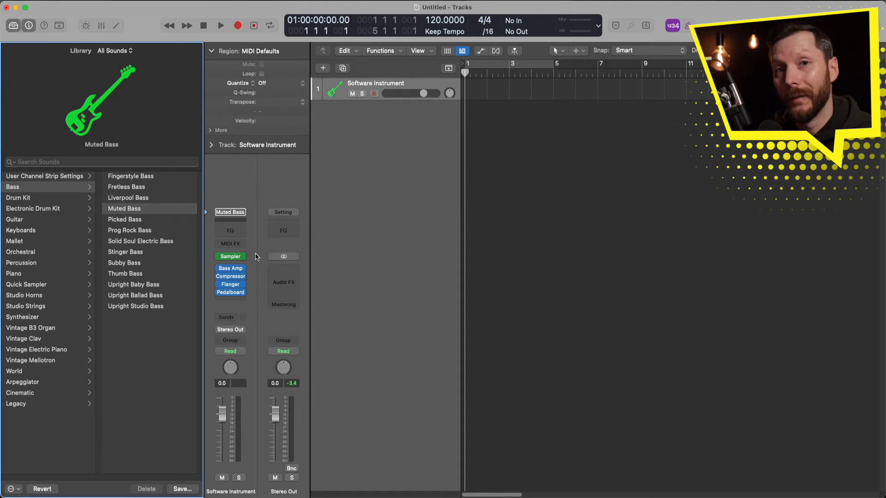
{"action": "mouse_move", "coordinate": [236, 262]}
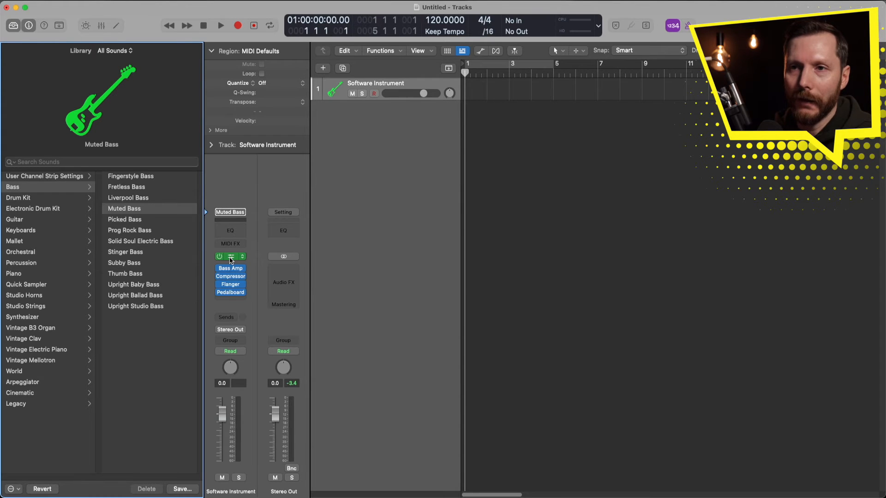
{"action": "left_click", "coordinate": [231, 260]}
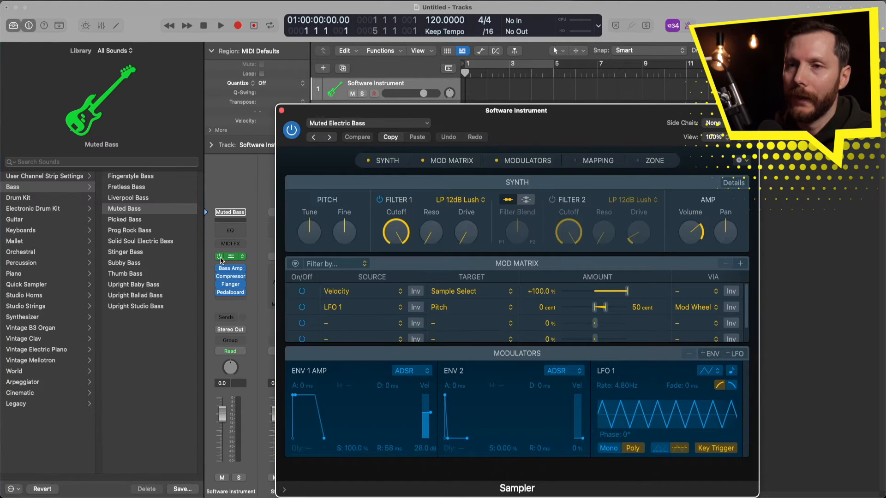
{"action": "left_click", "coordinate": [219, 256]}
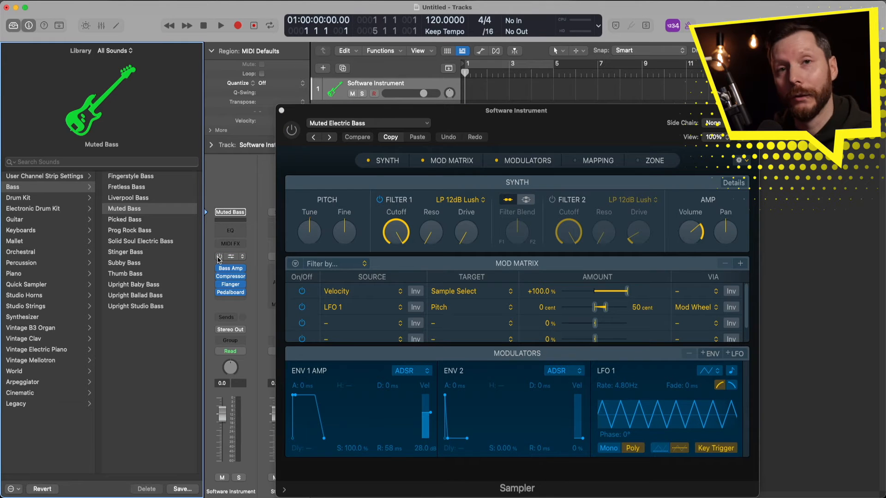
{"action": "left_click", "coordinate": [219, 257]}
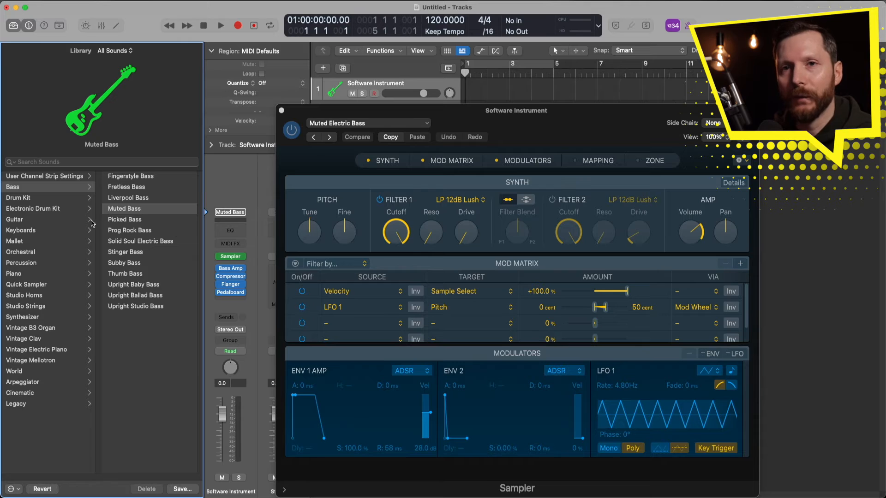
Step: Load the Big Dripper patch from the Library's Keyboards category and close the instrument's plug-in window
{"action": "left_click", "coordinate": [29, 232]}
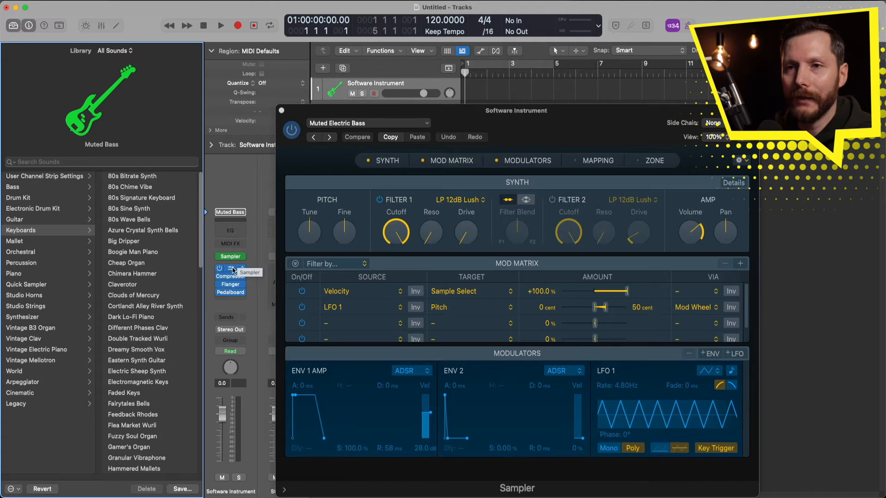
{"action": "left_click", "coordinate": [139, 242]}
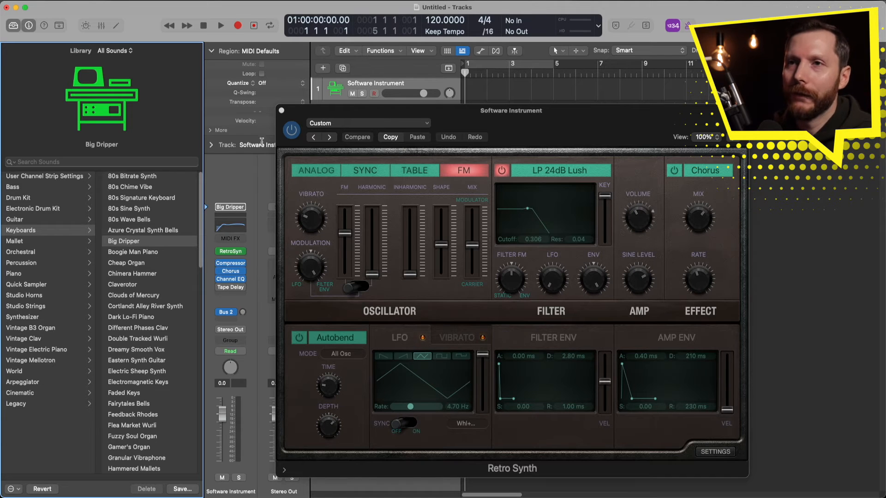
{"action": "left_click", "coordinate": [281, 111]}
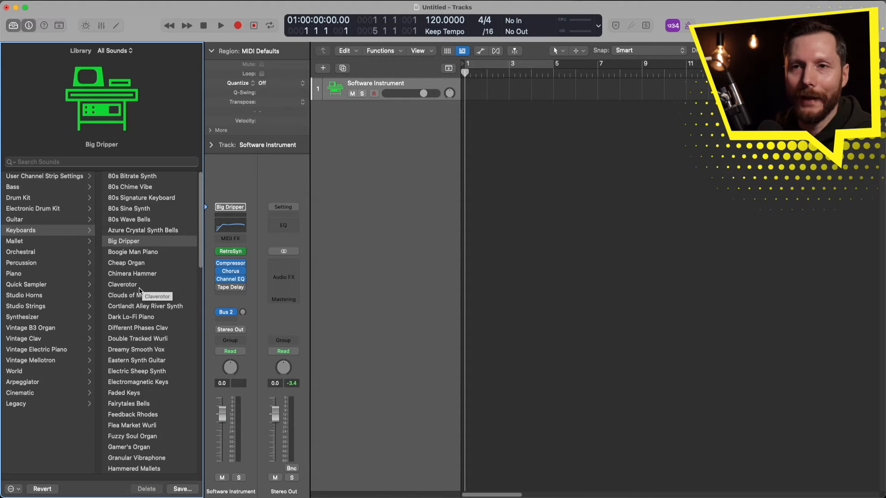
Step: Check the track's list of available instruments without choosing one, and display the Library's Mallet patches
{"action": "left_click", "coordinate": [242, 252]}
{"action": "left_click", "coordinate": [214, 303]}
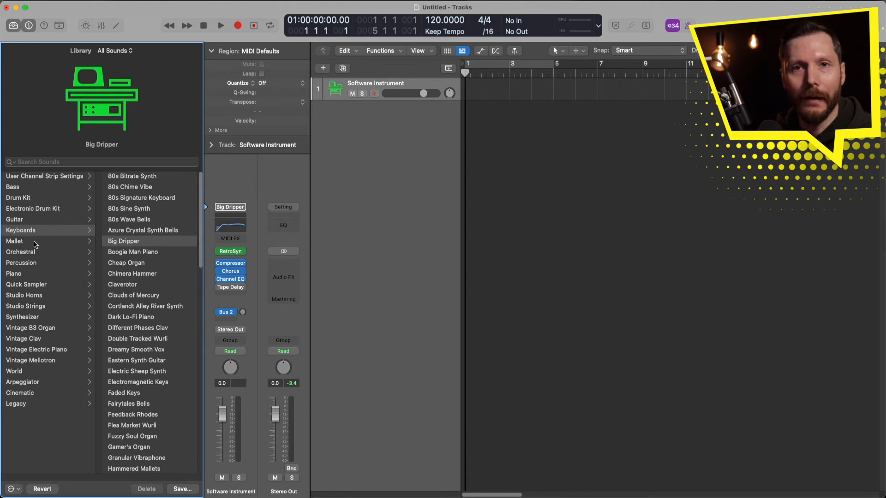
{"action": "left_click", "coordinate": [38, 242]}
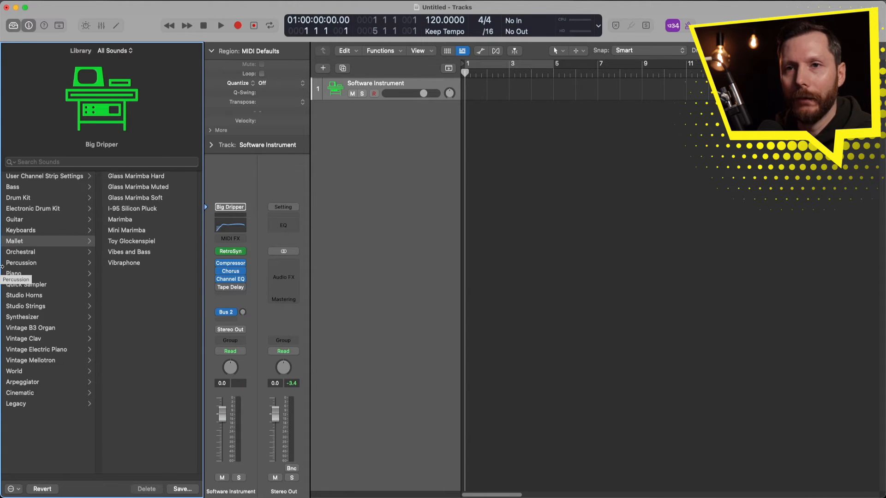
Step: Load the Mini Marimba patch from the Library's Mallet category and hide the Library
{"action": "left_click", "coordinate": [131, 231]}
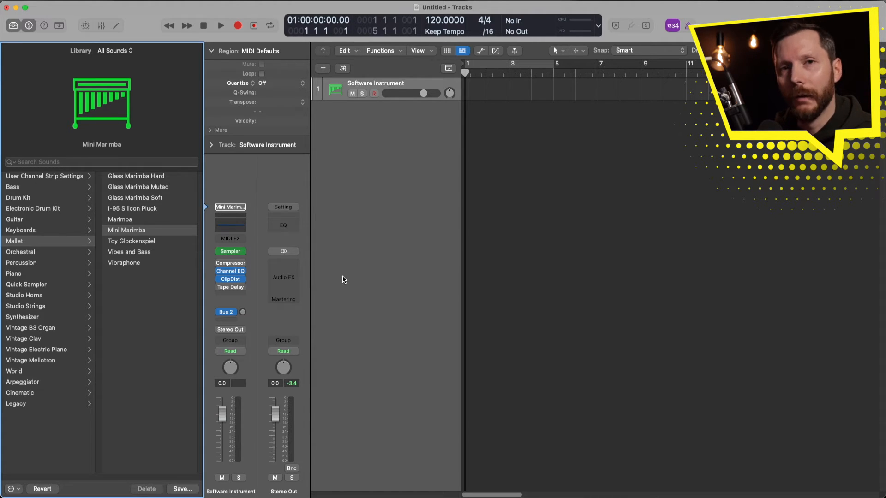
{"action": "left_click", "coordinate": [14, 27]}
Step: Reset the Software Instrument track's channel strip so that its patch, effects and sends are removed
{"action": "left_click", "coordinate": [32, 209]}
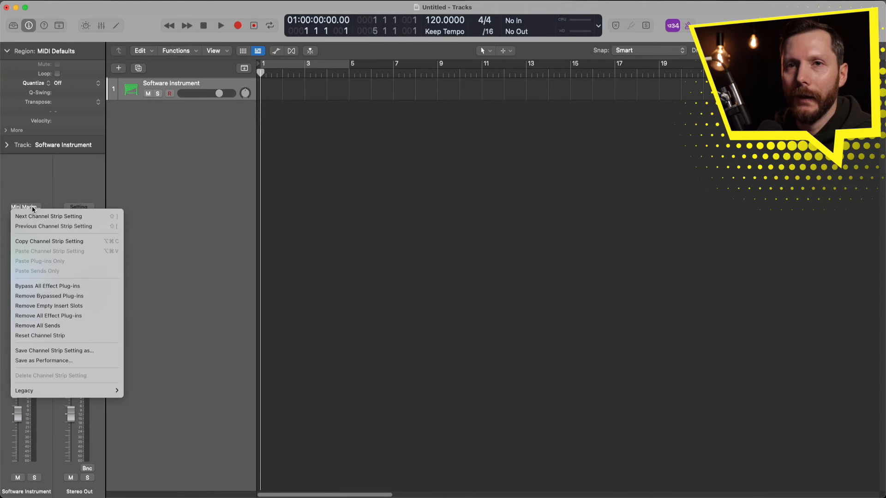
{"action": "left_click", "coordinate": [32, 209]}
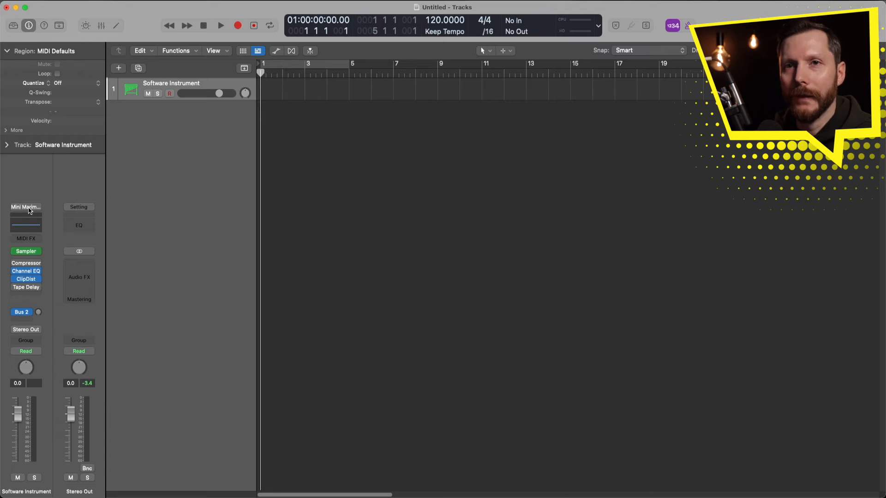
{"action": "left_click", "coordinate": [33, 208]}
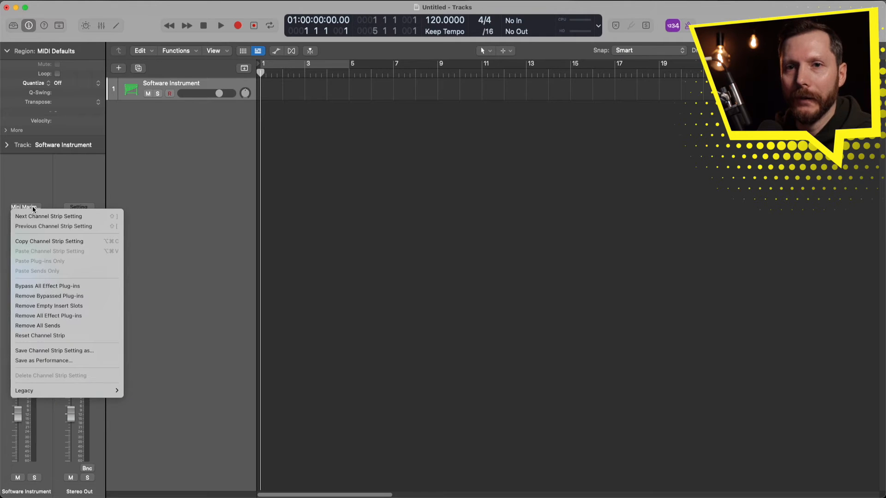
{"action": "left_click", "coordinate": [57, 338]}
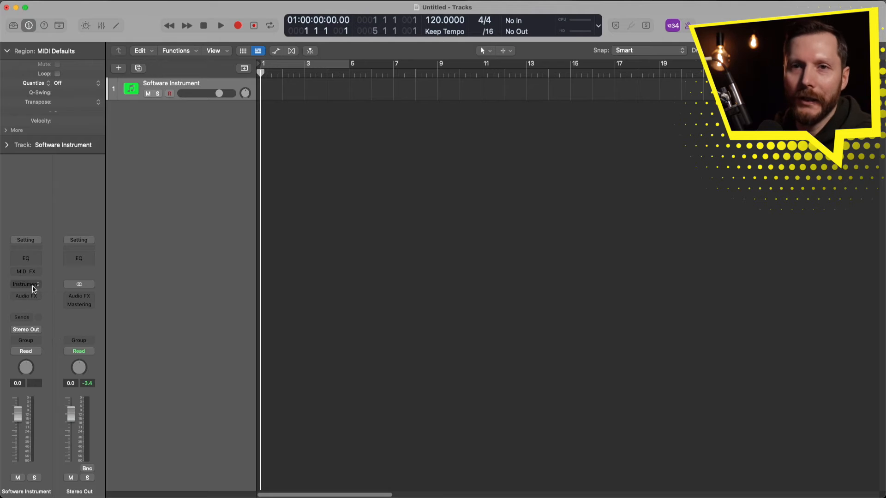
Step: Load Vintage Electric Piano as the track's instrument and close its plug-in window
{"action": "left_click", "coordinate": [33, 289]}
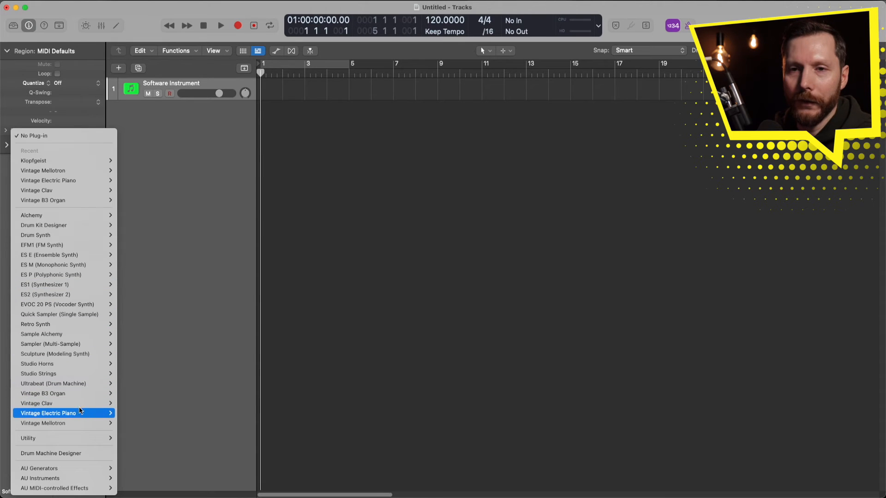
{"action": "mouse_move", "coordinate": [85, 413]}
{"action": "left_click", "coordinate": [127, 413]}
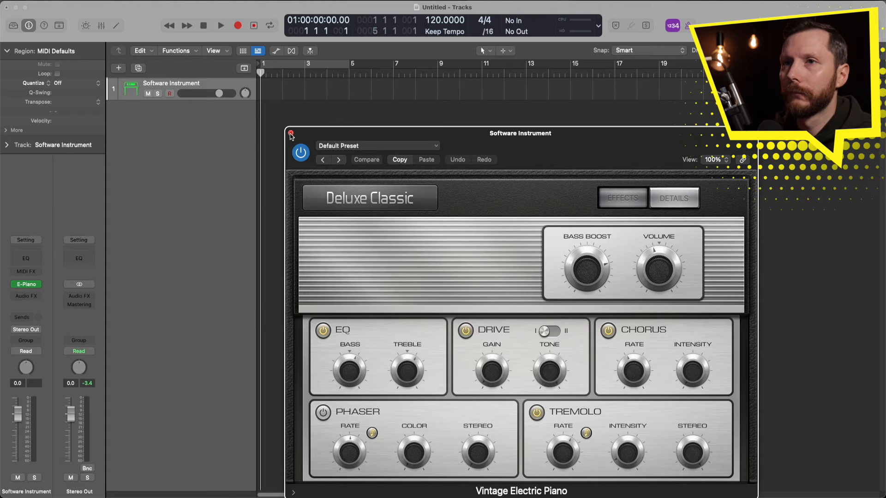
{"action": "left_click", "coordinate": [291, 133]}
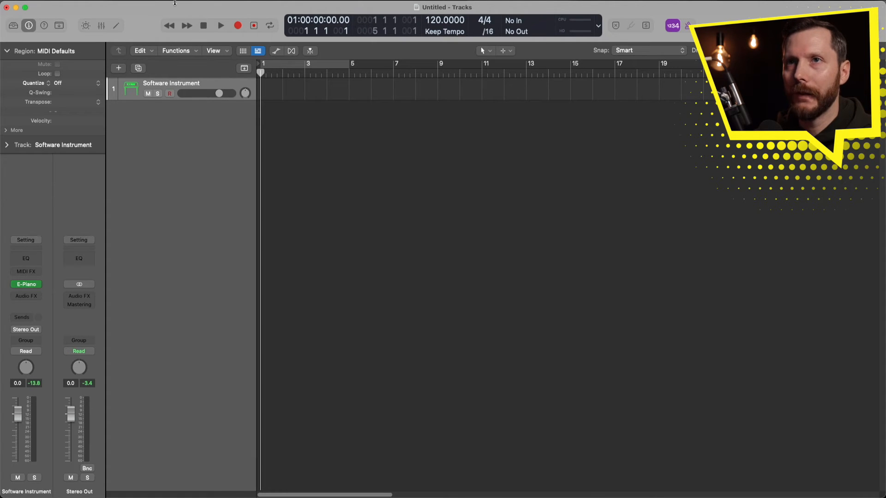
Step: Set the recording count-in to 1 Bar and record about four bars of chords on the Software Instrument track
{"action": "left_click", "coordinate": [173, 1]}
{"action": "mouse_move", "coordinate": [170, 9]}
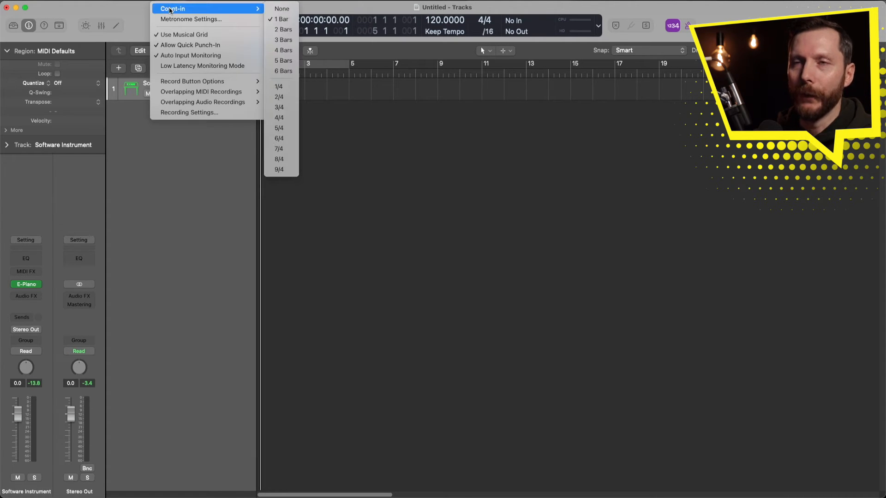
{"action": "left_click", "coordinate": [289, 22]}
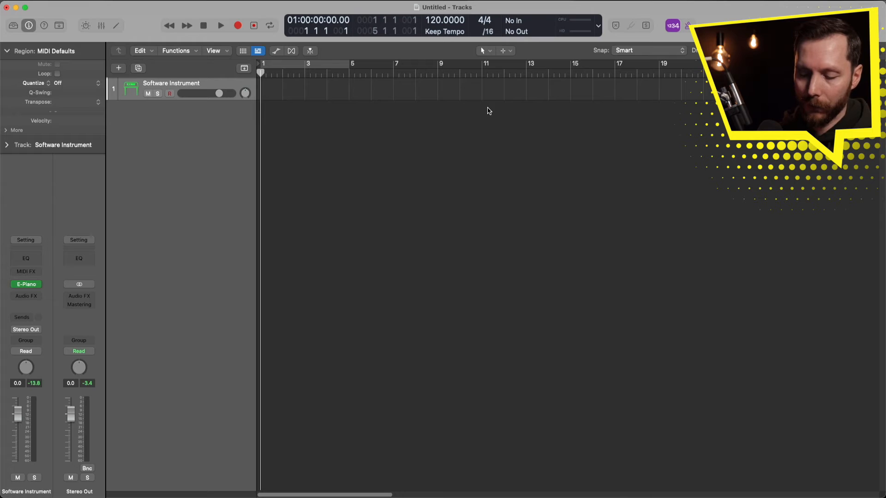
{"action": "key", "text": "r"}
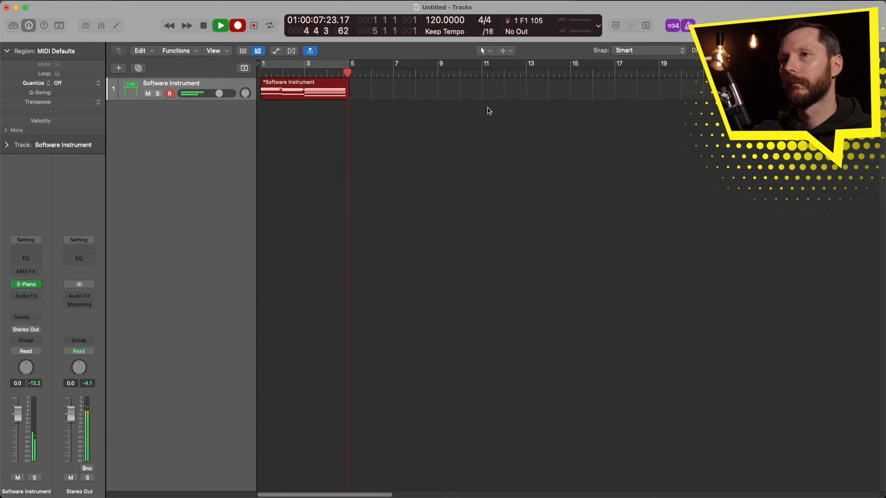
{"action": "key", "text": "space"}
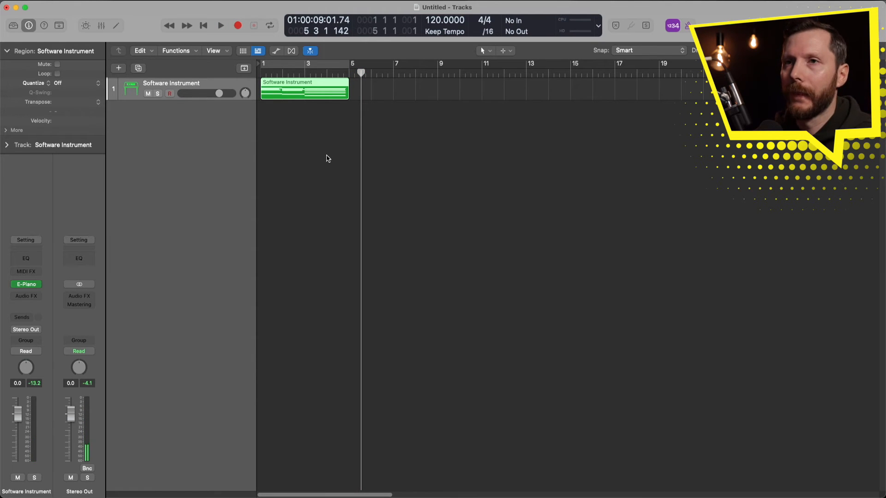
Step: Open the recorded region in the Piano Roll with all of its notes in view
{"action": "double_click", "coordinate": [311, 84]}
{"action": "key", "text": "super+Left"}
{"action": "key", "text": "super+Left"}
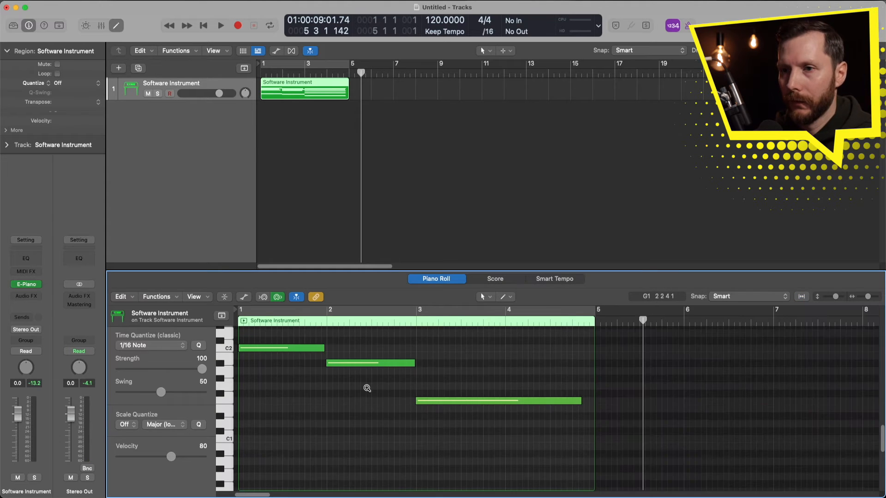
{"action": "key", "text": "super+Up"}
{"action": "key", "text": "super+Up"}
{"action": "key", "text": "super+Up"}
{"action": "key", "text": "super+Up"}
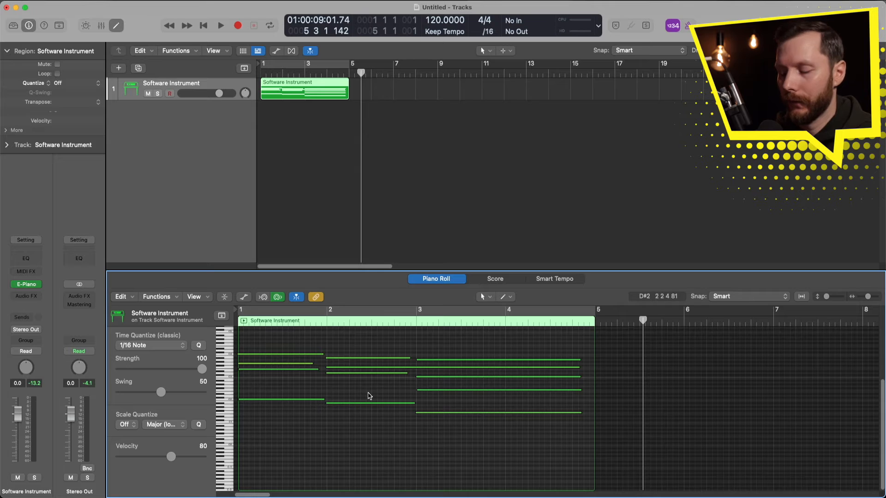
Step: Play back the recorded region from the start of the project and stop playback
{"action": "key", "text": "Return"}
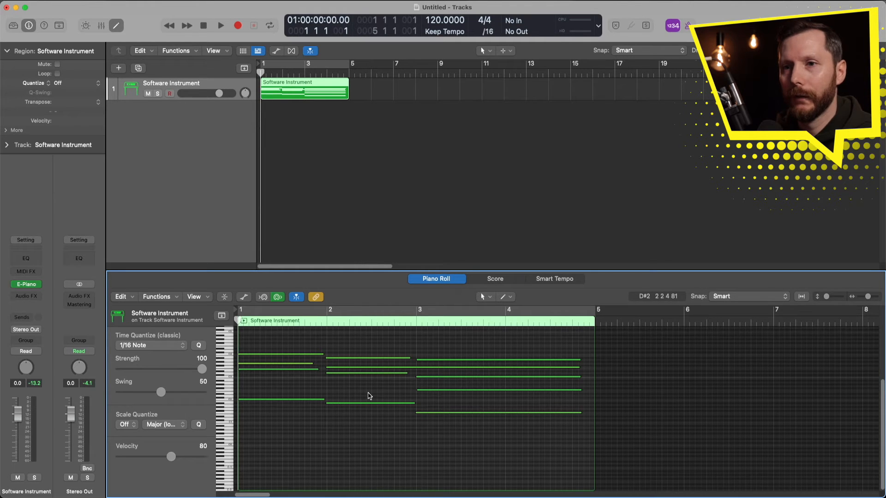
{"action": "key", "text": "space"}
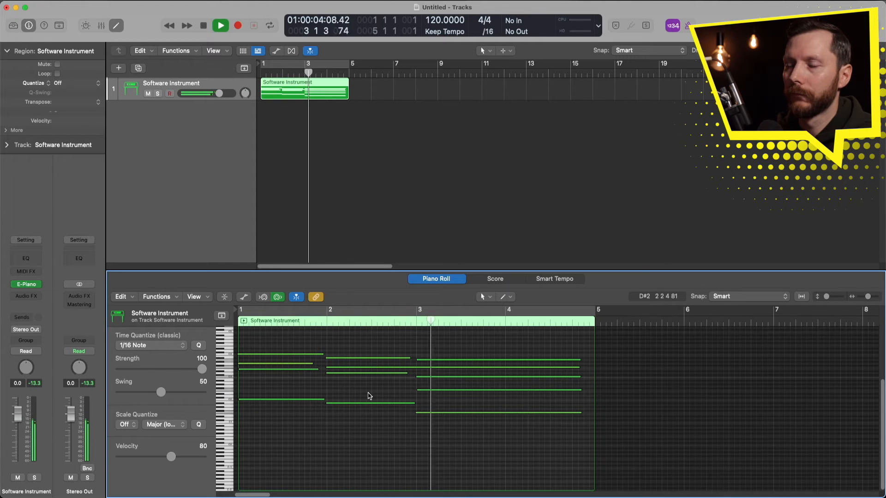
{"action": "key", "text": "space"}
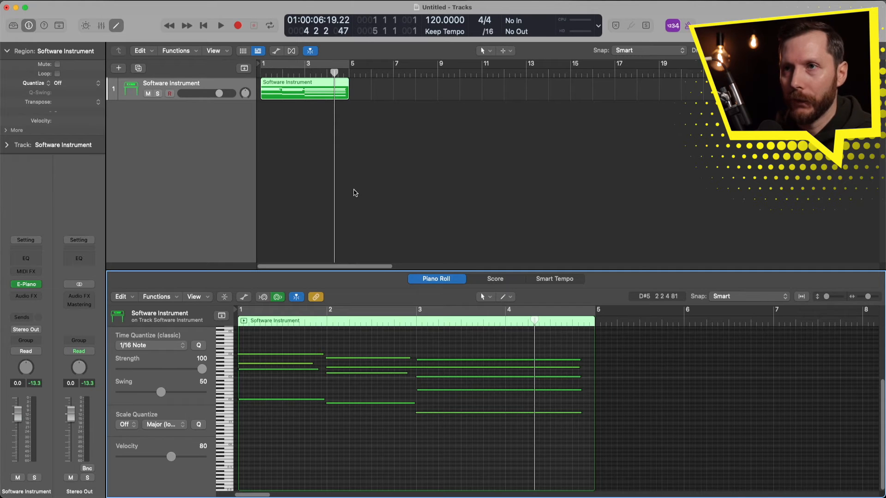
Step: Delete the recorded MIDI region from the Software Instrument track
{"action": "left_click_drag", "start_coordinate": [373, 121], "coordinate": [321, 91]}
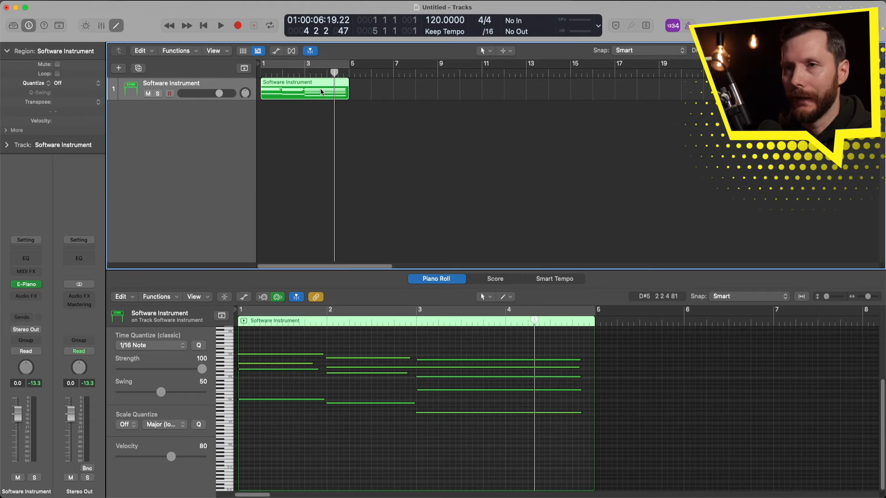
{"action": "key", "text": "Delete"}
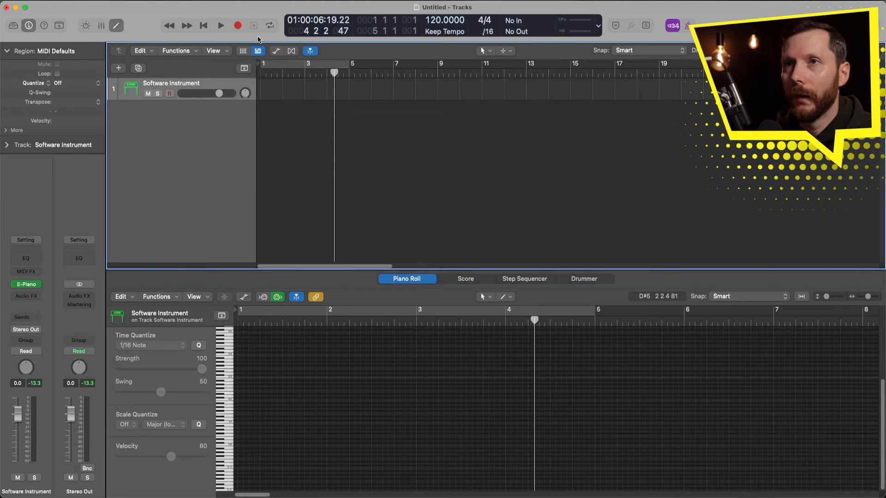
Step: Show the Musical Typing keyboard and try out several of its lowest on-screen notes
{"action": "left_click", "coordinate": [246, 1]}
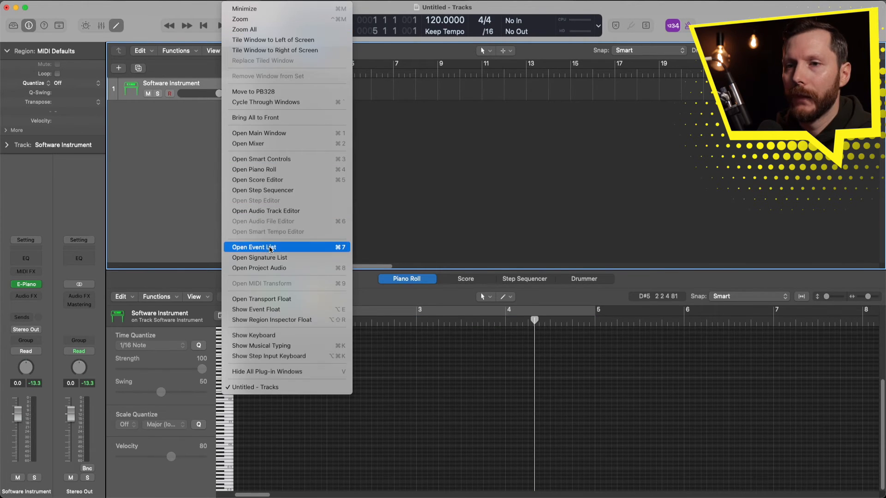
{"action": "left_click", "coordinate": [304, 346]}
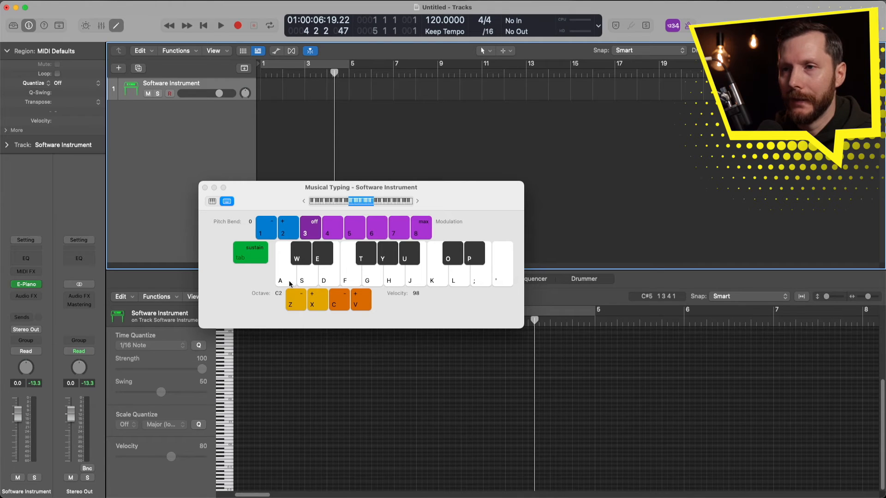
{"action": "left_click", "coordinate": [290, 278]}
{"action": "left_click", "coordinate": [299, 257]}
{"action": "left_click", "coordinate": [310, 268]}
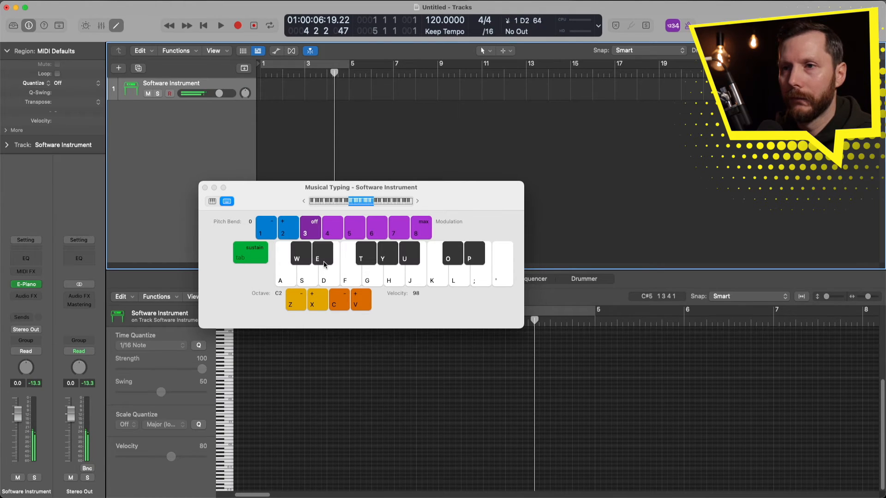
{"action": "left_click", "coordinate": [321, 260]}
{"action": "left_click", "coordinate": [329, 279]}
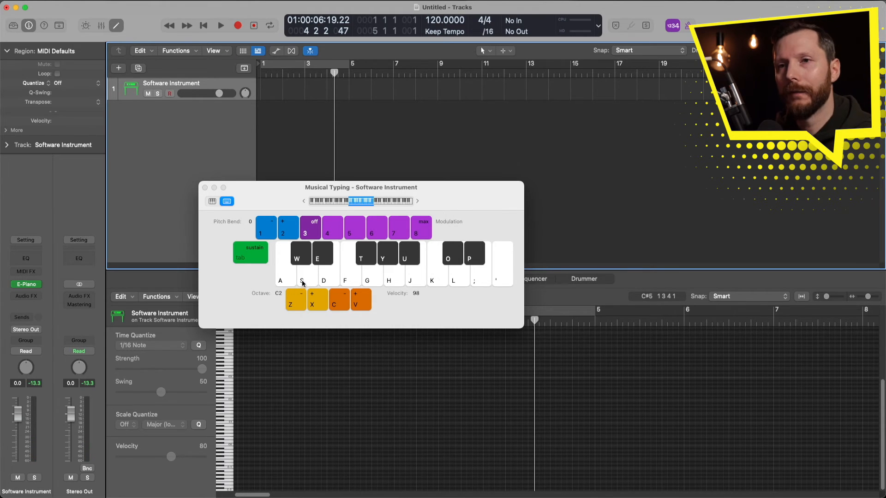
Step: Play the letter combinations A-E-F and A-E-G in Musical Typing and close its window
{"action": "key", "text": "a"}
{"action": "key", "text": "e"}
{"action": "key", "text": "f"}
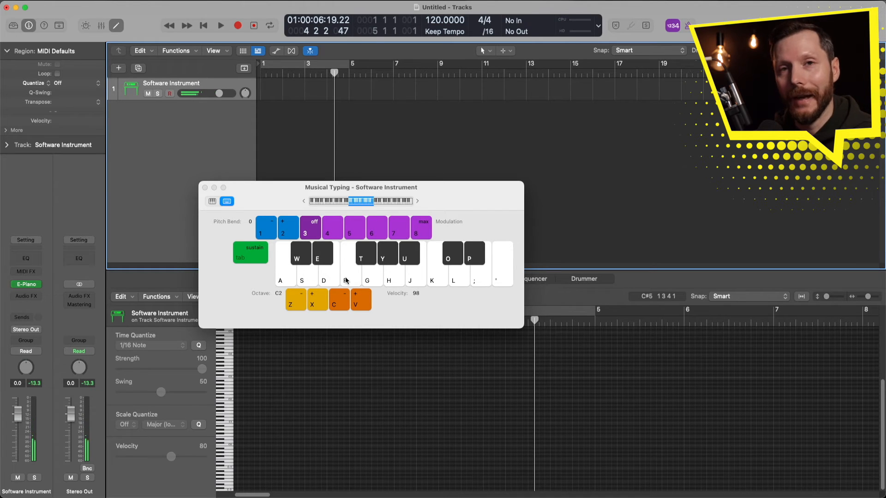
{"action": "key", "text": "a"}
{"action": "key", "text": "e"}
{"action": "key", "text": "g"}
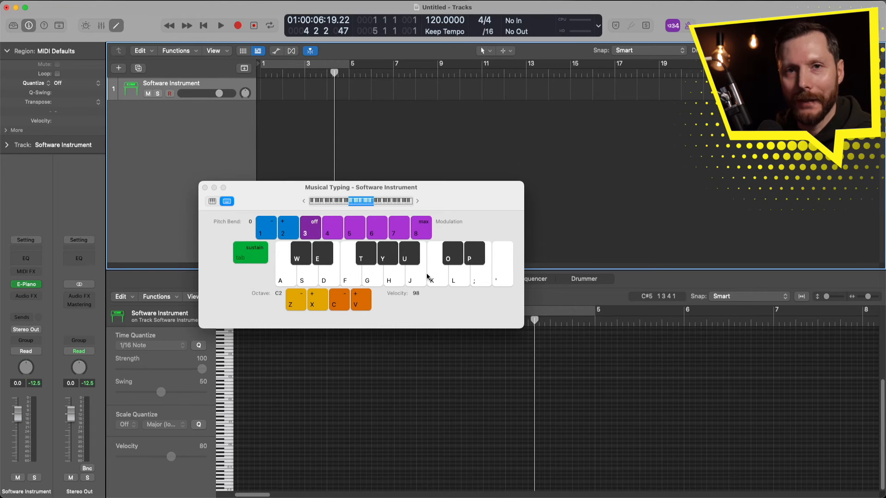
{"action": "left_click", "coordinate": [204, 187]}
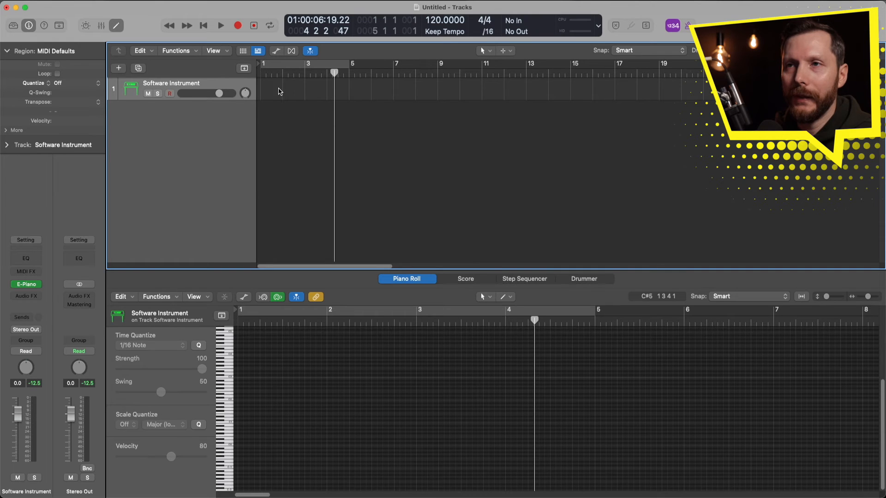
Step: Create an empty MIDI region at bar 1 of the Software Instrument track and extend it to four bars
{"action": "right_click", "coordinate": [271, 94]}
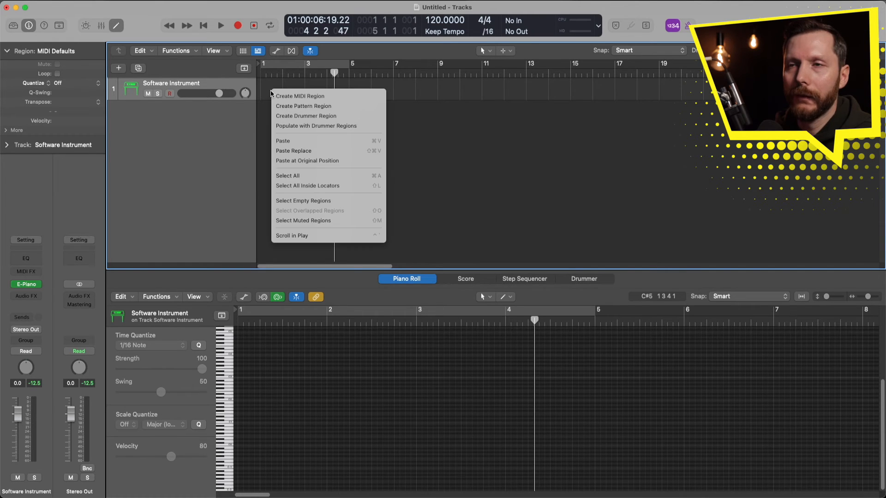
{"action": "left_click", "coordinate": [293, 100]}
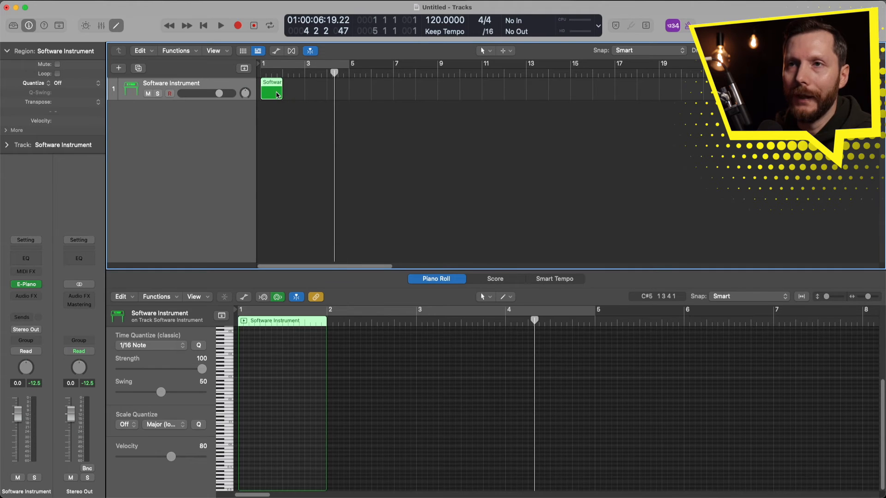
{"action": "left_click_drag", "start_coordinate": [280, 97], "coordinate": [348, 99]}
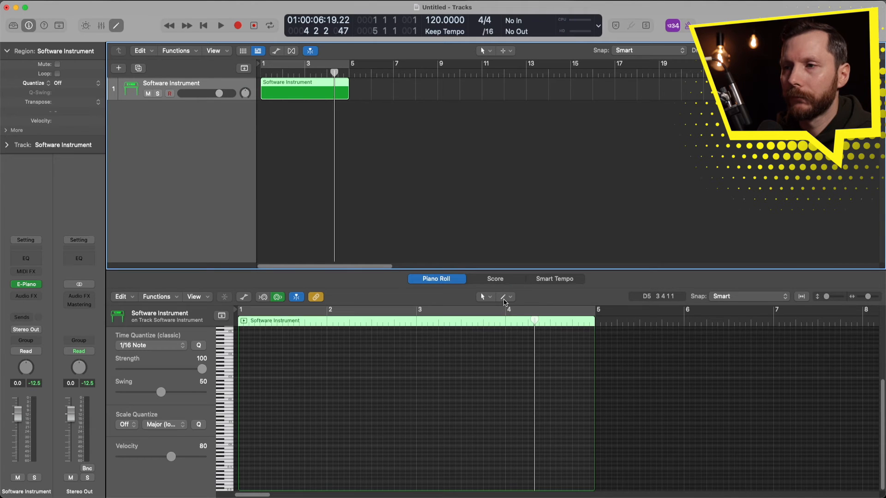
Step: Draw an E note at the start of bar 1 with the Piano Roll's Pencil Tool and shorten it to about half a bar
{"action": "left_click", "coordinate": [506, 299]}
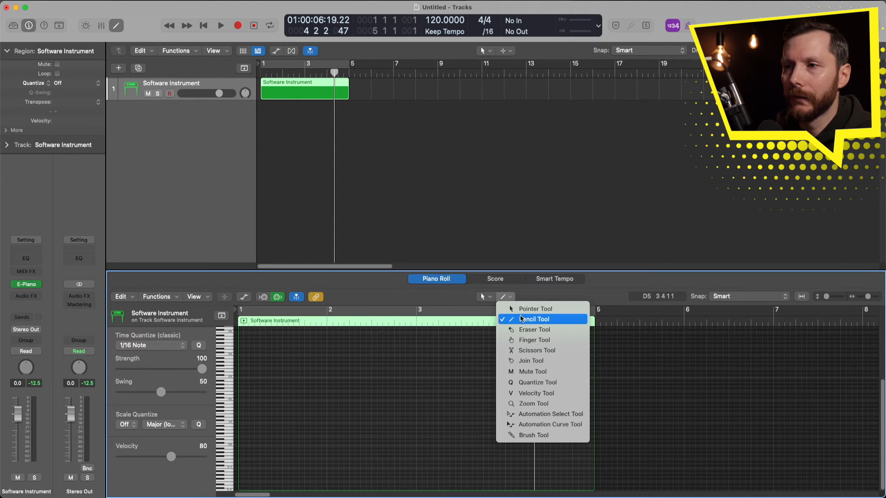
{"action": "left_click", "coordinate": [546, 323]}
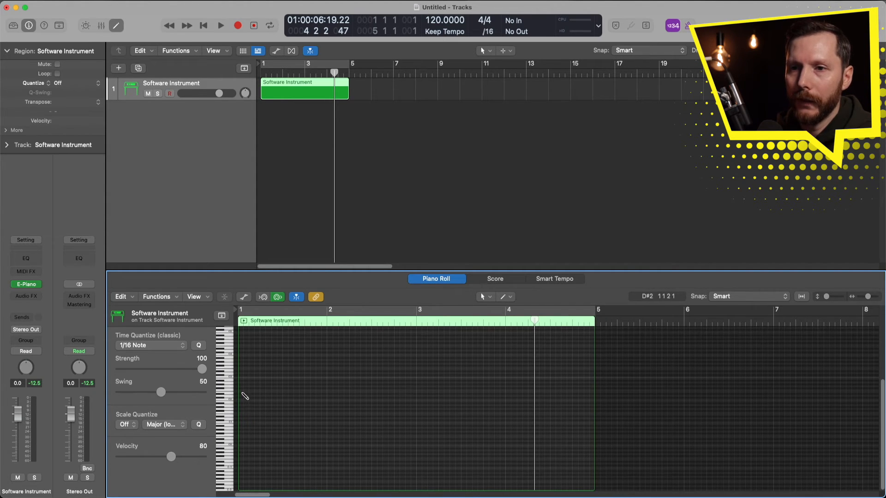
{"action": "left_click", "coordinate": [243, 394]}
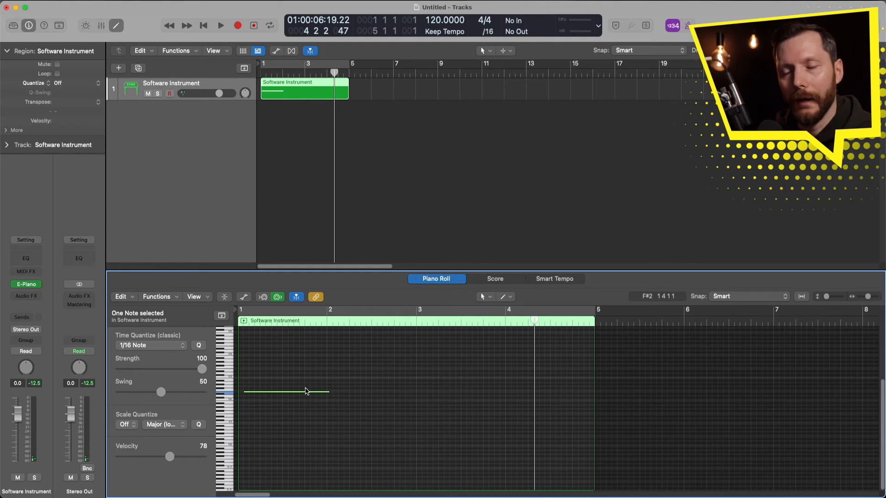
{"action": "left_click_drag", "start_coordinate": [305, 392], "coordinate": [282, 406]}
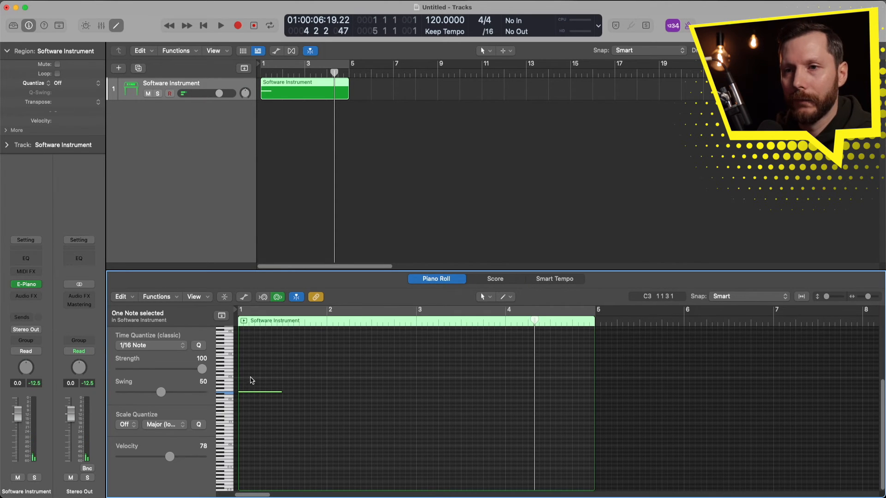
Step: Add G and B notes above the E to form an Em chord, and shorten all three notes to about one beat
{"action": "left_click", "coordinate": [249, 380]}
{"action": "left_click_drag", "start_coordinate": [277, 380], "coordinate": [266, 387]}
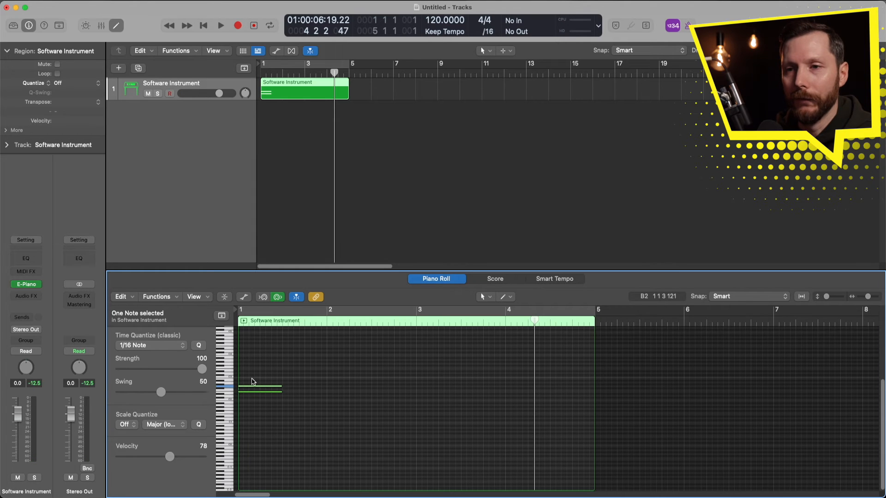
{"action": "left_click", "coordinate": [245, 379], "text": "super"}
{"action": "left_click_drag", "start_coordinate": [263, 382], "coordinate": [254, 367]}
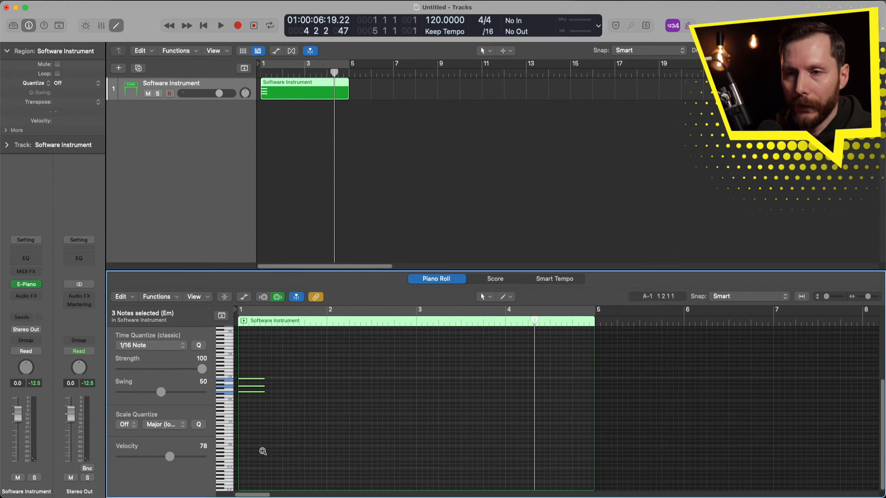
Step: Copy the Em chord to beat 3 of bar 1 at a higher pitch, and delete all the notes in the region
{"action": "left_click_drag", "start_coordinate": [250, 381], "coordinate": [294, 363]}
{"action": "left_click", "coordinate": [296, 413]}
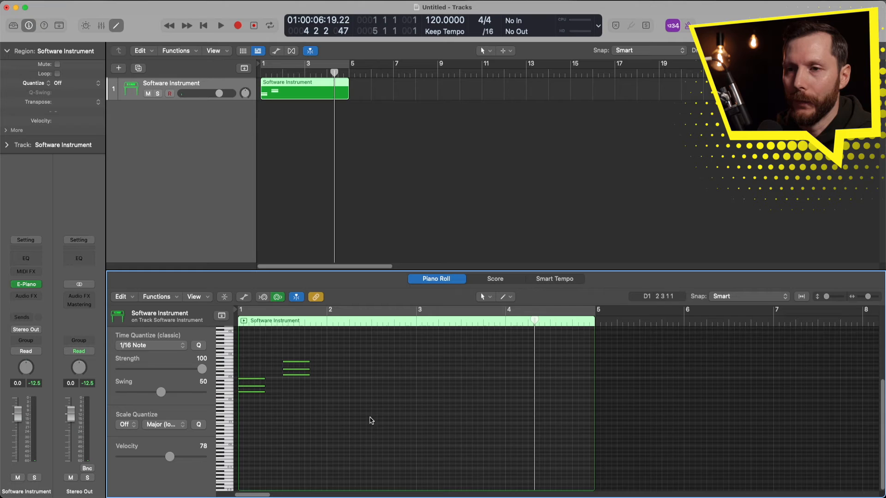
{"action": "left_click_drag", "start_coordinate": [378, 431], "coordinate": [250, 349]}
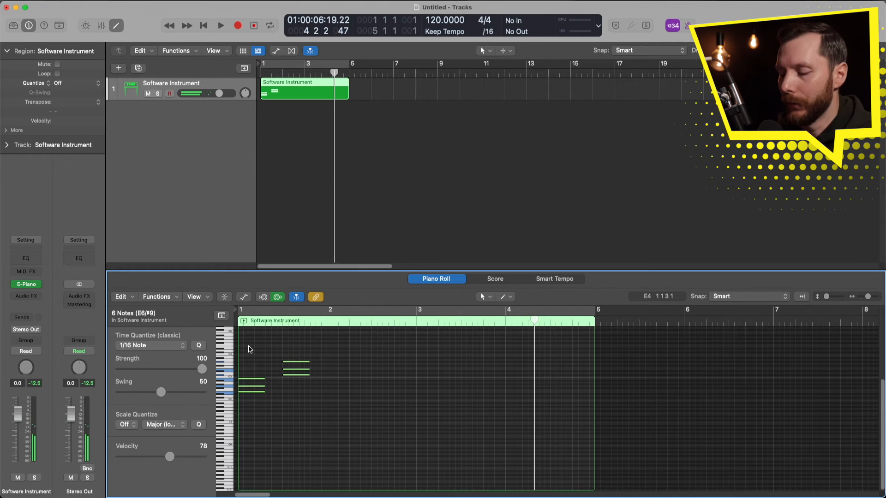
{"action": "key", "text": "Delete"}
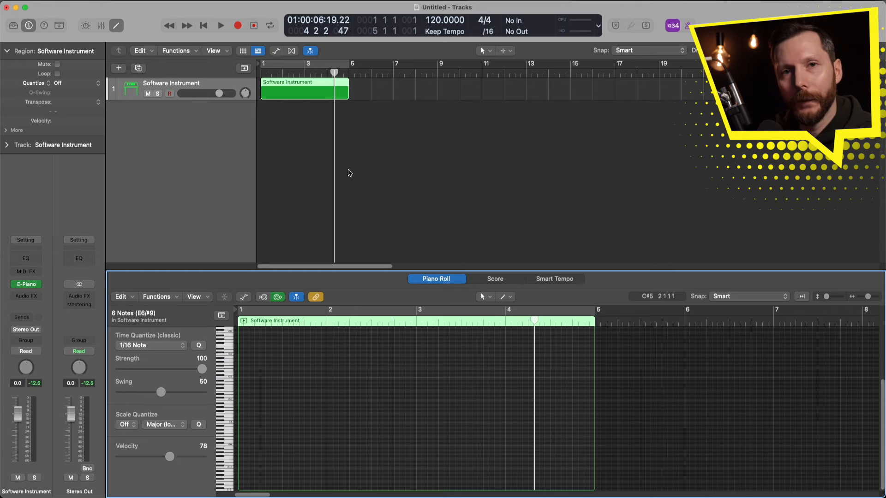
Step: Stack C3, E3 and G3 half notes at beat 3 of bar 1 in the Score editor and play the region from the start
{"action": "left_click", "coordinate": [493, 283]}
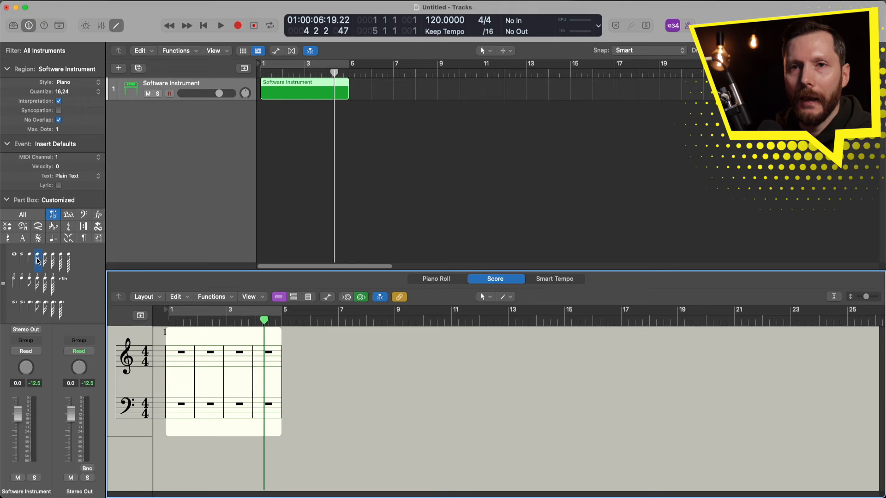
{"action": "left_click_drag", "start_coordinate": [21, 257], "coordinate": [188, 364]}
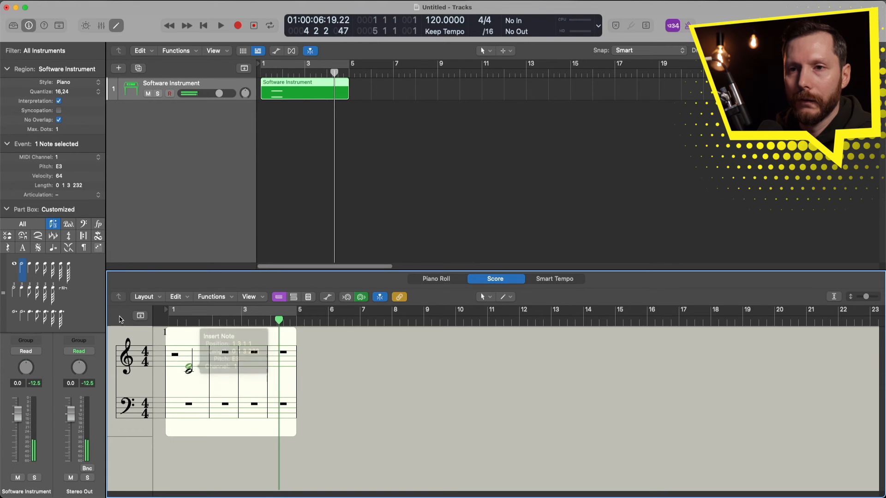
{"action": "left_click_drag", "start_coordinate": [21, 265], "coordinate": [191, 363]}
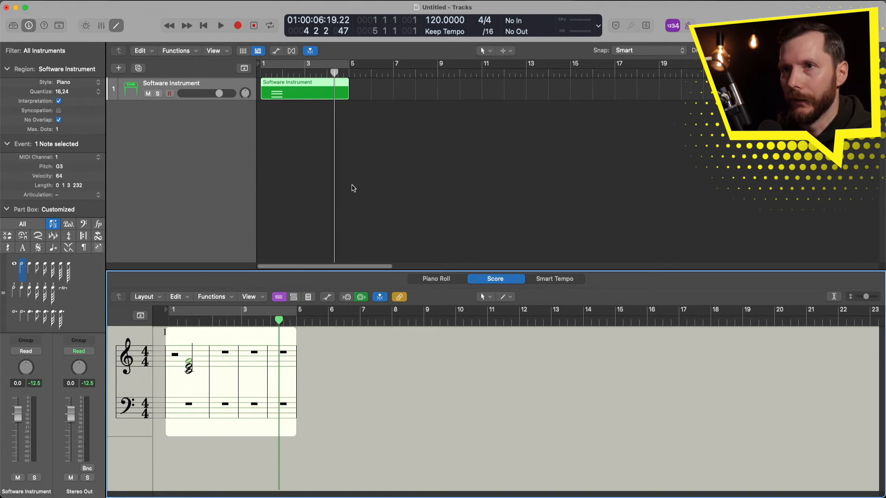
{"action": "key", "text": "Return"}
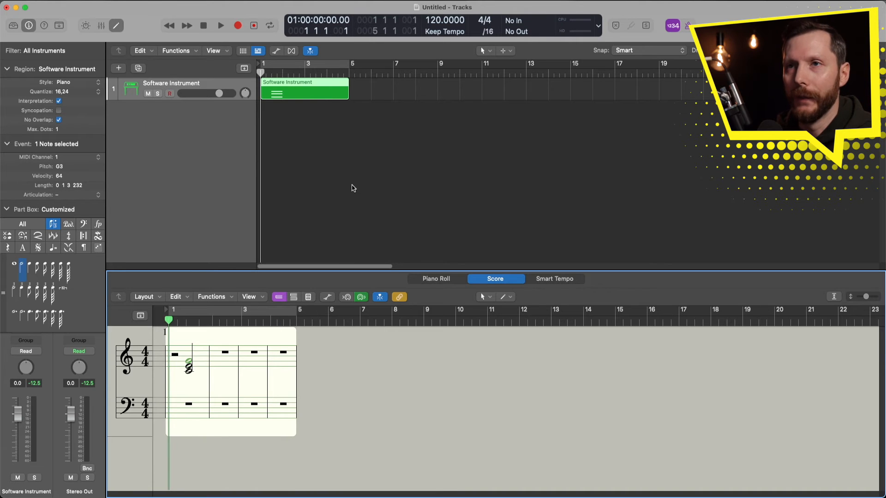
{"action": "key", "text": "space"}
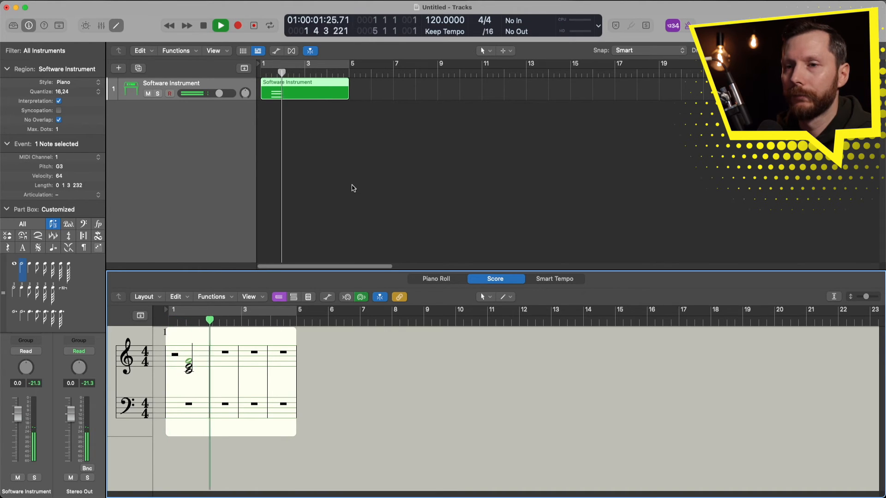
{"action": "key", "text": "space"}
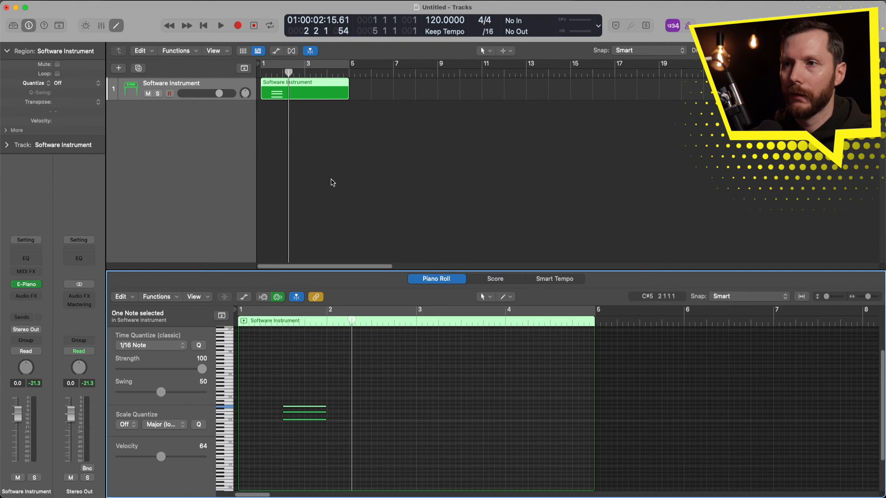
Step: Delete the MIDI region and create a pattern region at bar 1 of the Software Instrument track
{"action": "left_click_drag", "start_coordinate": [376, 148], "coordinate": [273, 97]}
{"action": "key", "text": "Delete"}
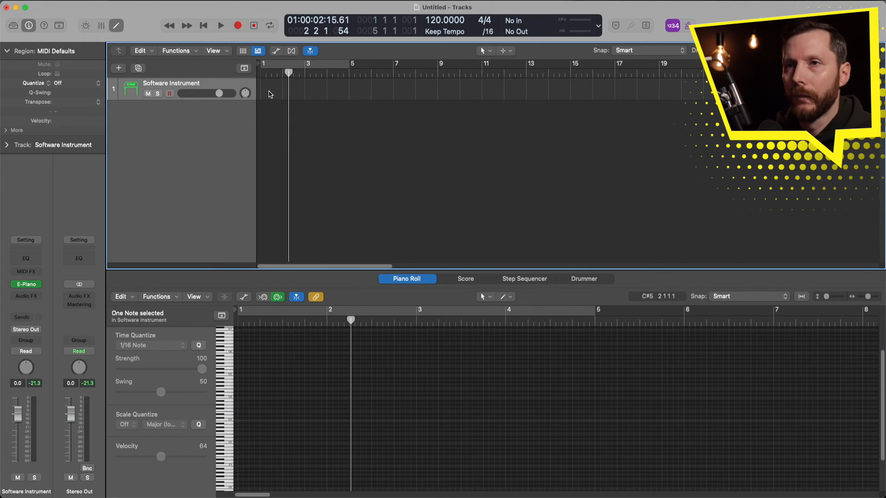
{"action": "right_click", "coordinate": [269, 93]}
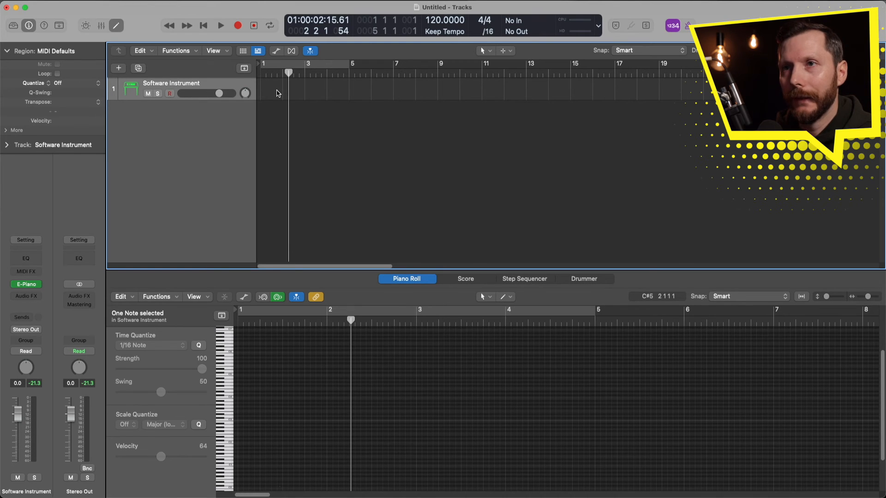
{"action": "right_click", "coordinate": [277, 94]}
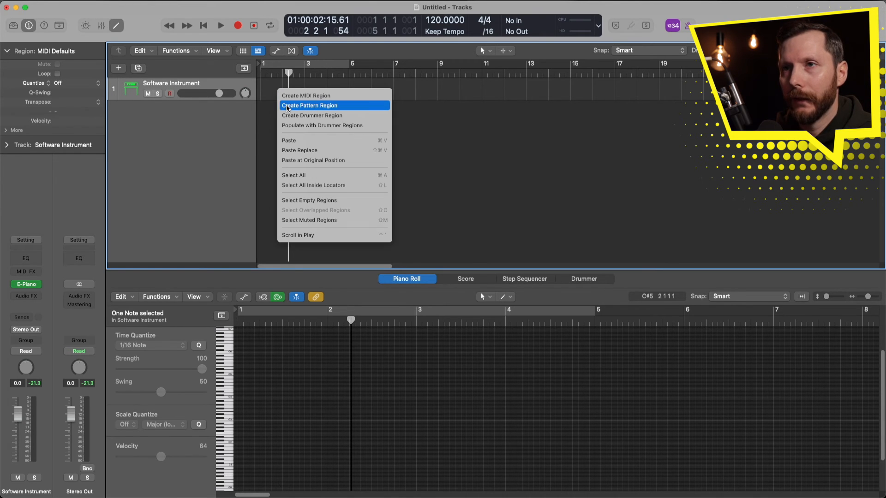
{"action": "left_click", "coordinate": [285, 106]}
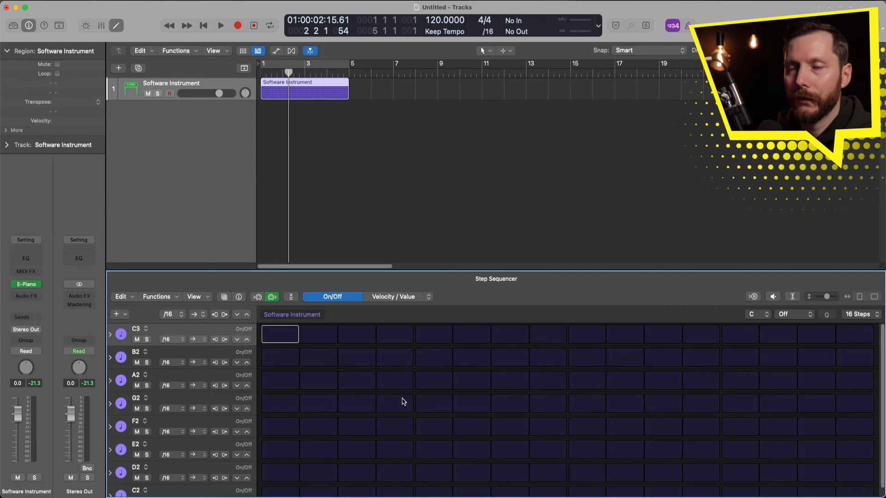
{"action": "left_click", "coordinate": [119, 69]}
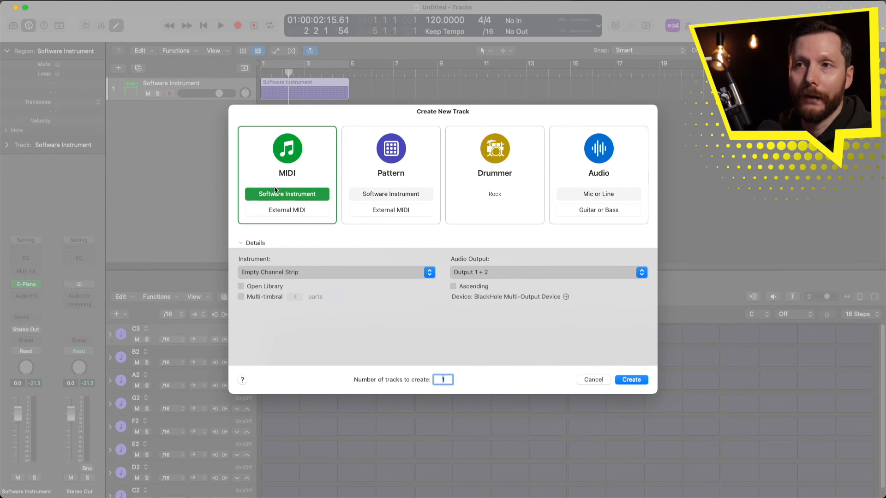
{"action": "left_click", "coordinate": [594, 380]}
Step: Activate C3 at step 1, B2 at step 5, A2 at step 9 and G2 at step 13, and play the pattern from the start
{"action": "left_click", "coordinate": [279, 338]}
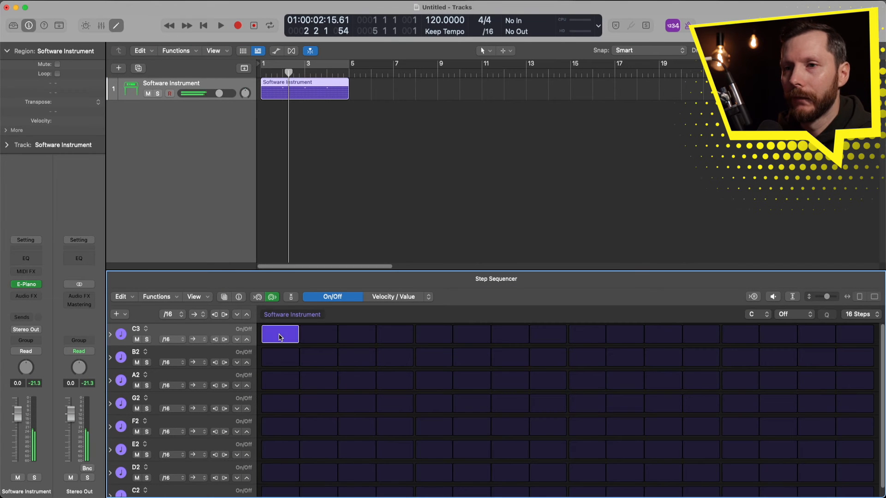
{"action": "left_click", "coordinate": [446, 361]}
{"action": "left_click", "coordinate": [572, 380]}
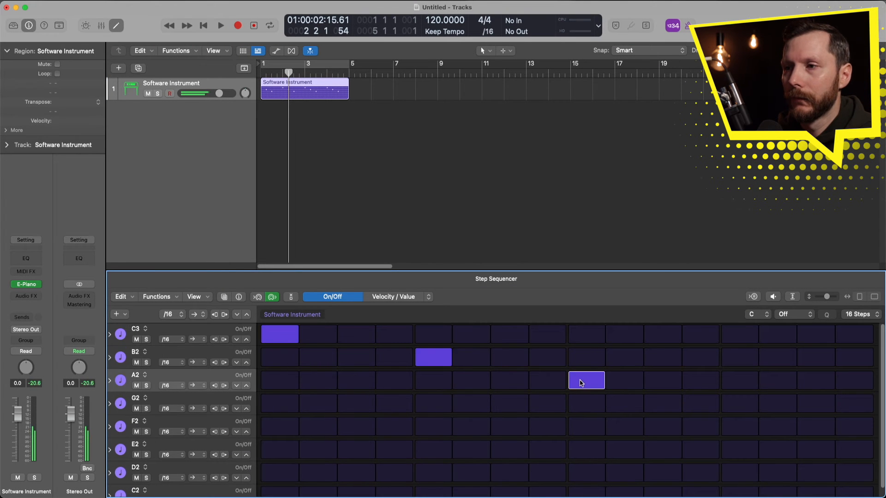
{"action": "left_click", "coordinate": [743, 406]}
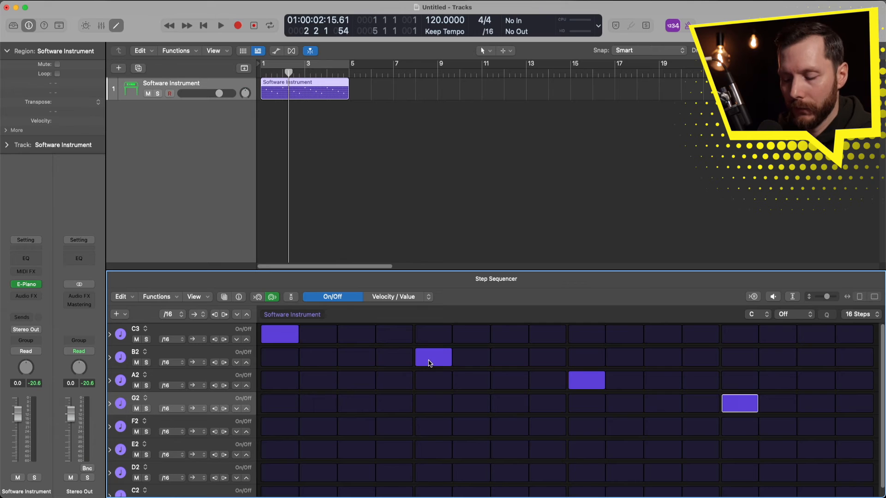
{"action": "key", "text": "Return"}
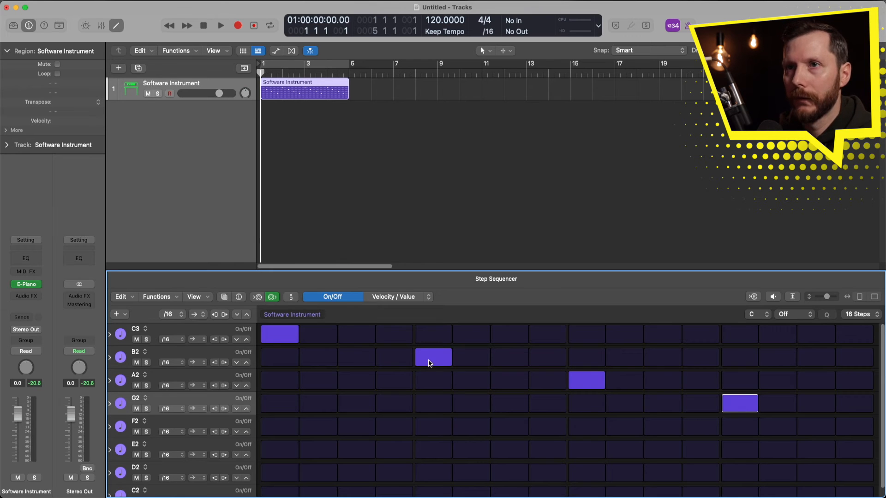
{"action": "key", "text": "space"}
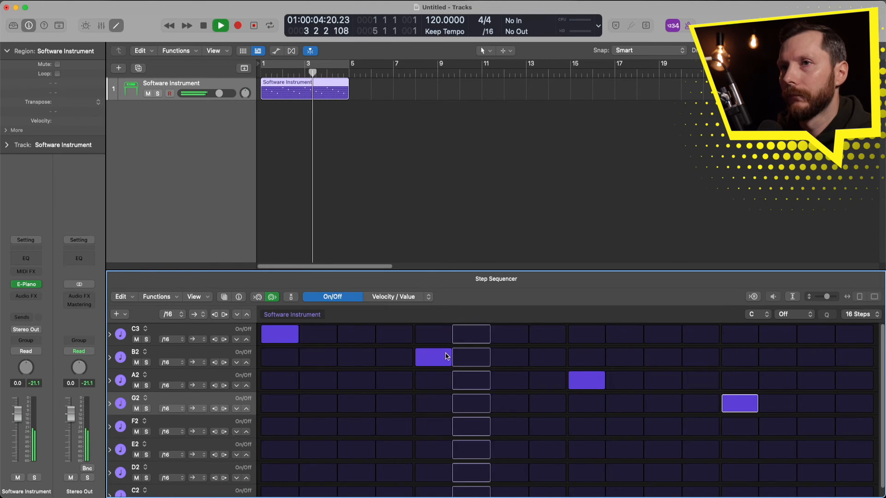
{"action": "key", "text": "space"}
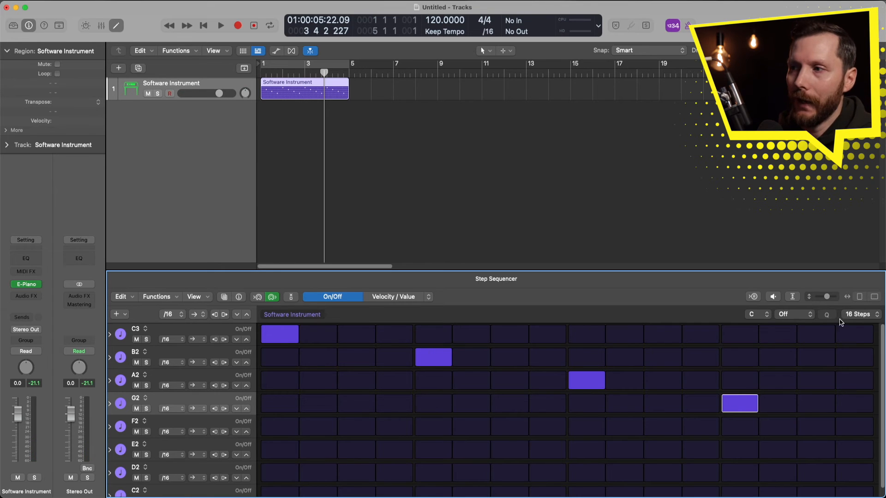
Step: Set the pattern length to 32 steps and clear the four repeated notes in its second half
{"action": "left_click", "coordinate": [857, 315]}
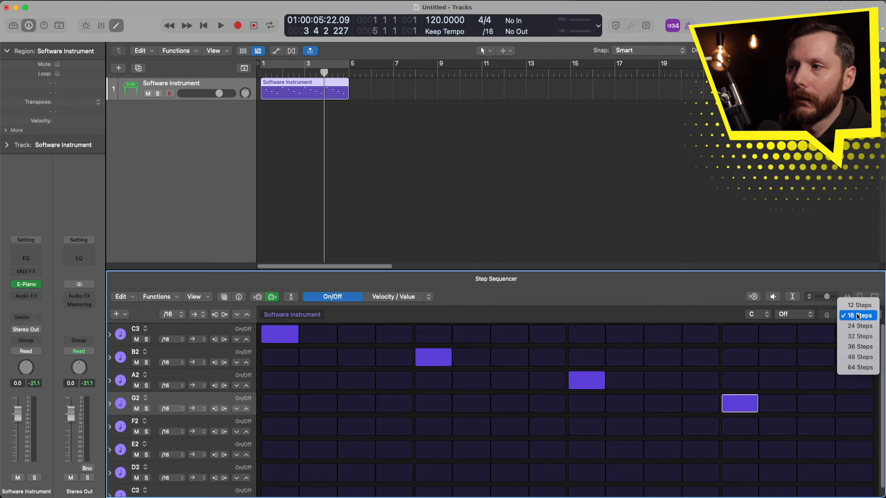
{"action": "left_click", "coordinate": [858, 337]}
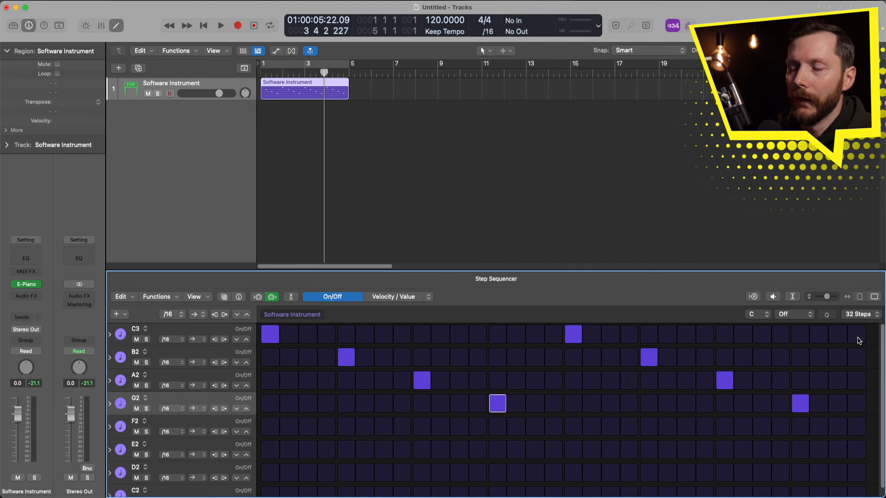
{"action": "left_click", "coordinate": [573, 334]}
{"action": "left_click", "coordinate": [649, 357]}
{"action": "left_click", "coordinate": [725, 380]}
{"action": "left_click", "coordinate": [792, 406]}
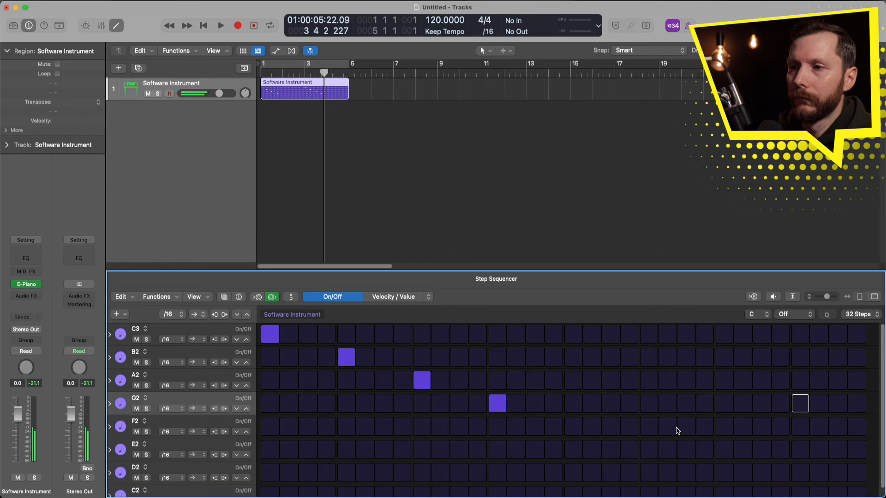
Step: Activate F2 at step 17, E2 at step 21, D2 at step 25 and C2 at step 29, and play the pattern from the start
{"action": "left_click", "coordinate": [573, 429]}
{"action": "left_click", "coordinate": [649, 451]}
{"action": "left_click", "coordinate": [724, 473]}
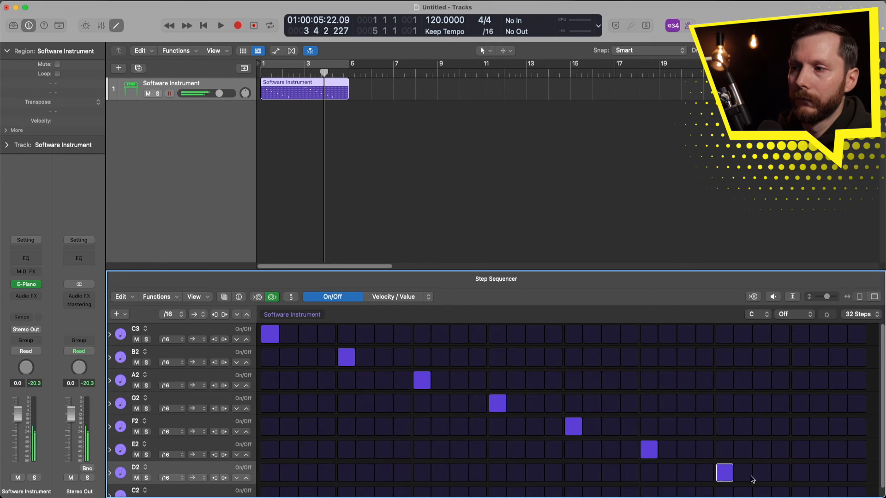
{"action": "left_click", "coordinate": [799, 492]}
{"action": "key", "text": "Return"}
{"action": "key", "text": "space"}
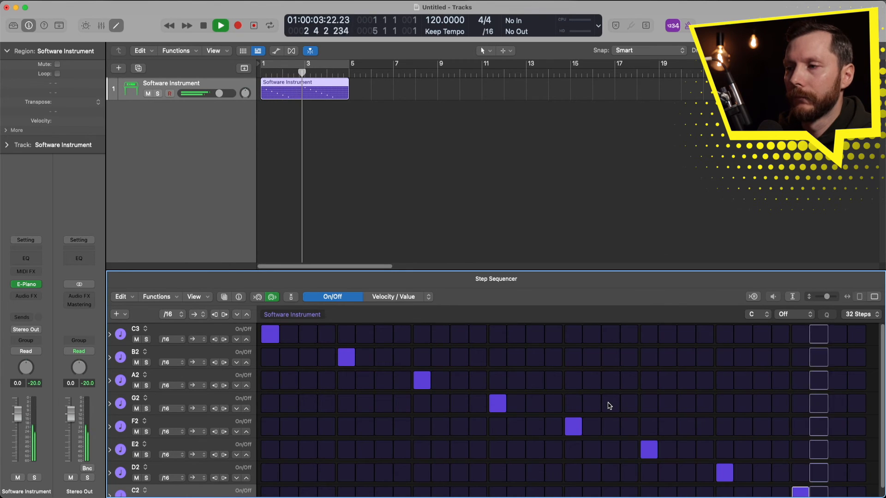
{"action": "key", "text": "space"}
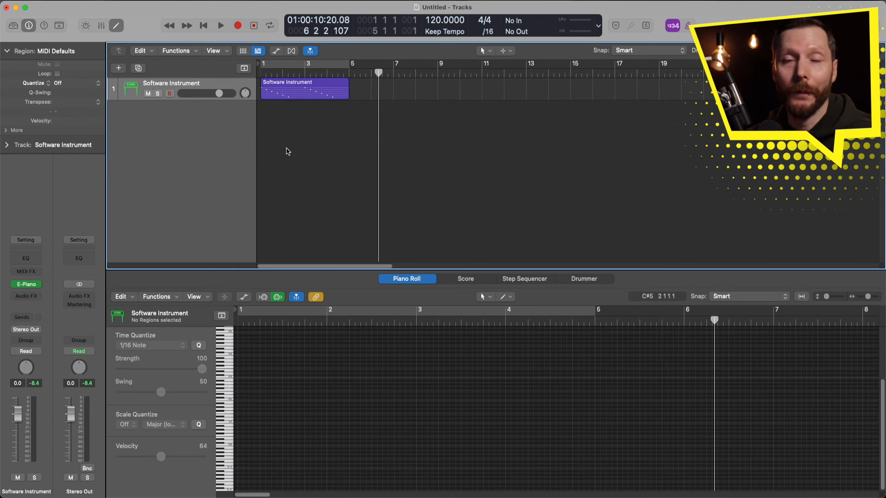
{"action": "left_click", "coordinate": [119, 69]}
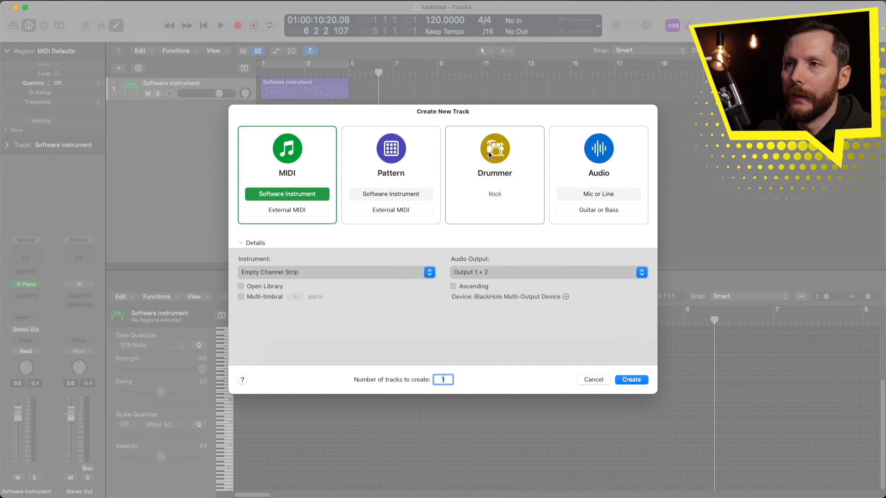
{"action": "left_click", "coordinate": [595, 379]}
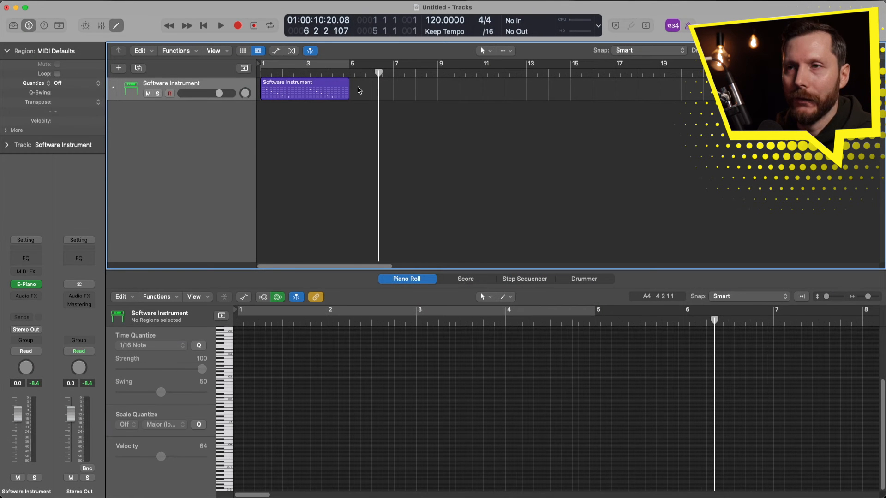
{"action": "right_click", "coordinate": [359, 90]}
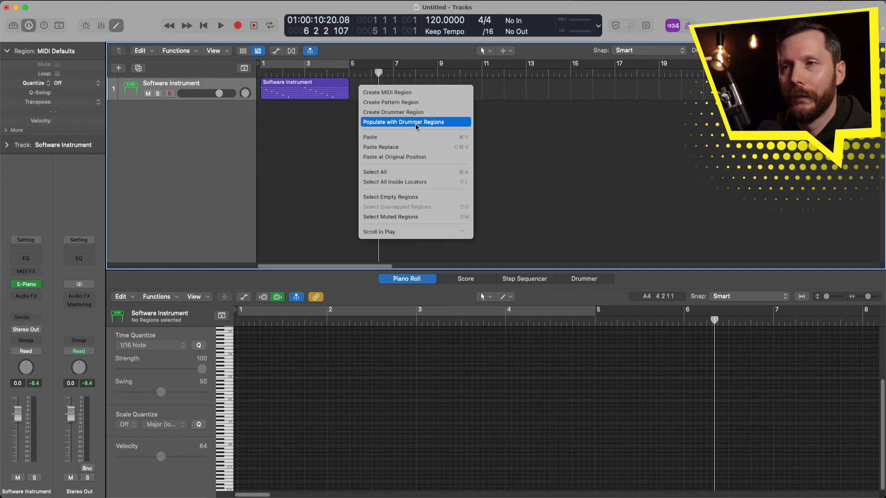
{"action": "left_click", "coordinate": [336, 124]}
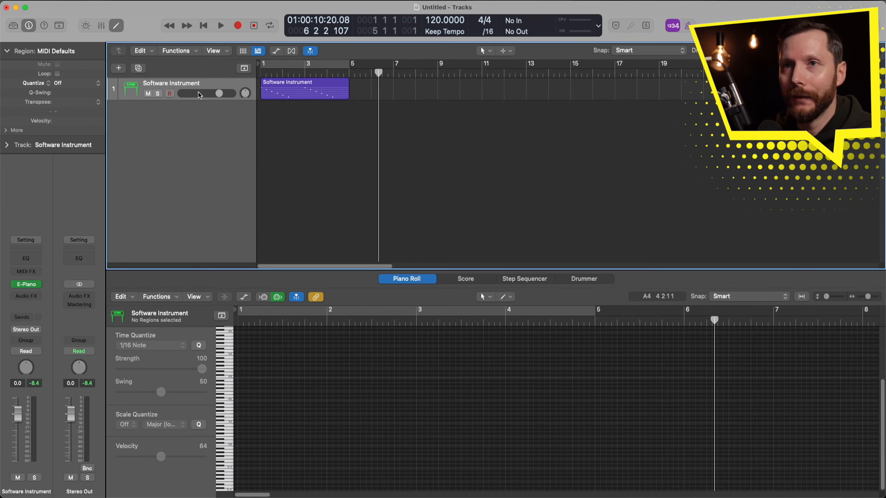
Step: Replace the track's Vintage Electric Piano with a stereo Drum Kit Designer, close its window and show the pattern region in the Step Sequencer
{"action": "left_click", "coordinate": [26, 284]}
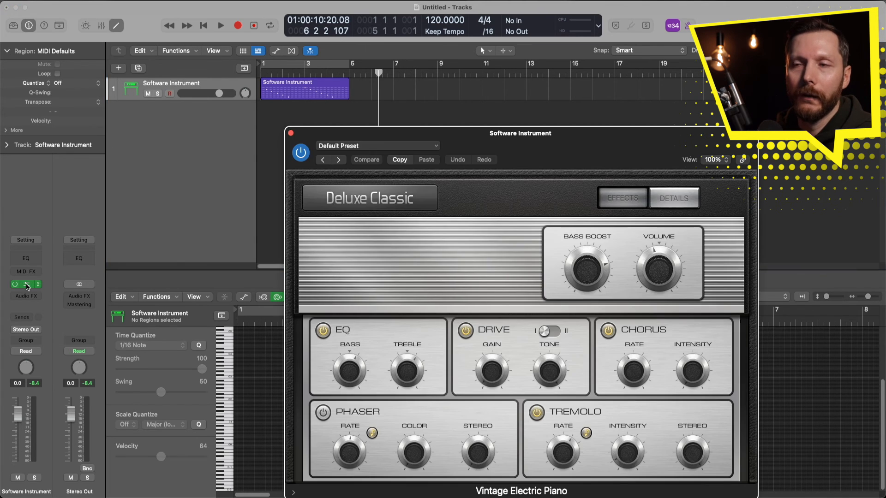
{"action": "mouse_move", "coordinate": [39, 290]}
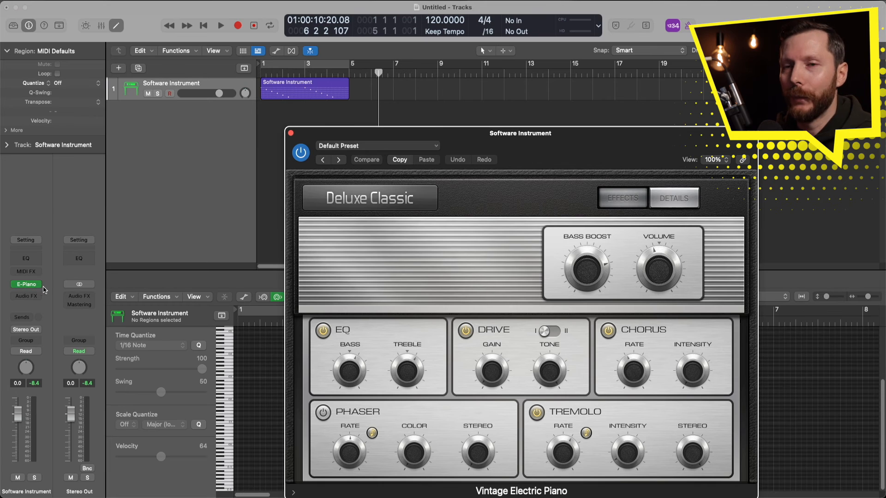
{"action": "left_click", "coordinate": [39, 287]}
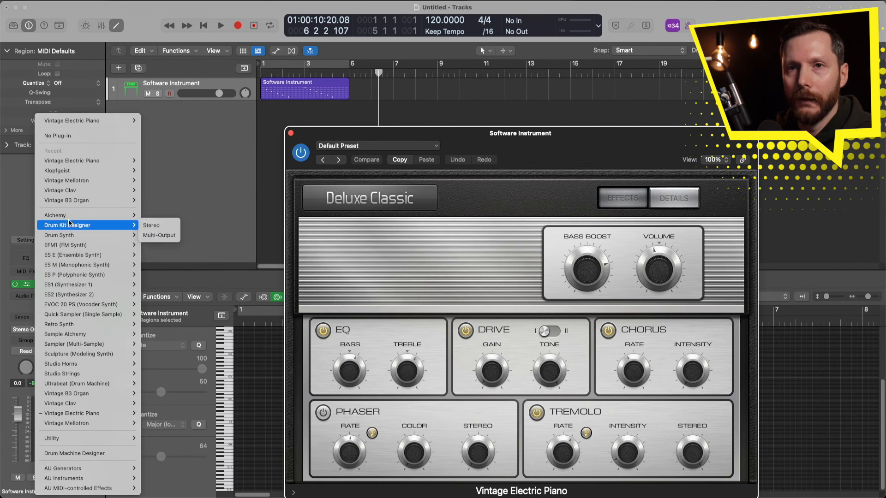
{"action": "mouse_move", "coordinate": [70, 226]}
{"action": "left_click", "coordinate": [168, 226]}
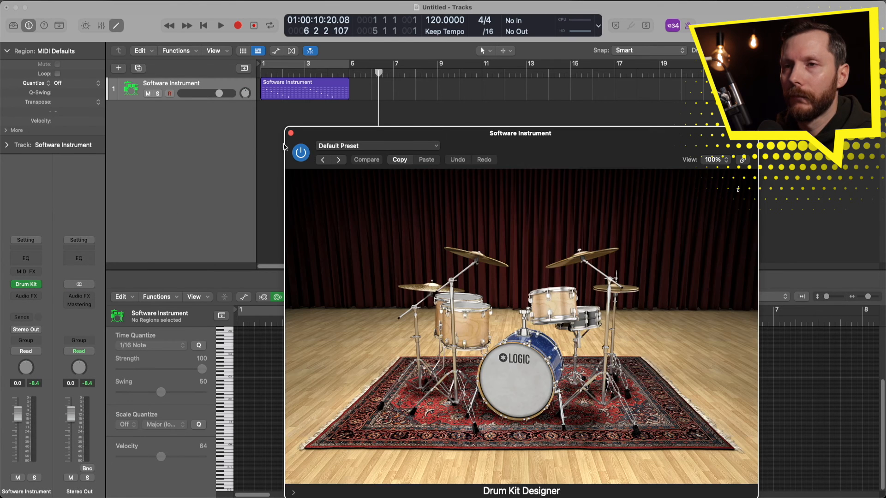
{"action": "left_click", "coordinate": [291, 134]}
{"action": "left_click", "coordinate": [296, 91]}
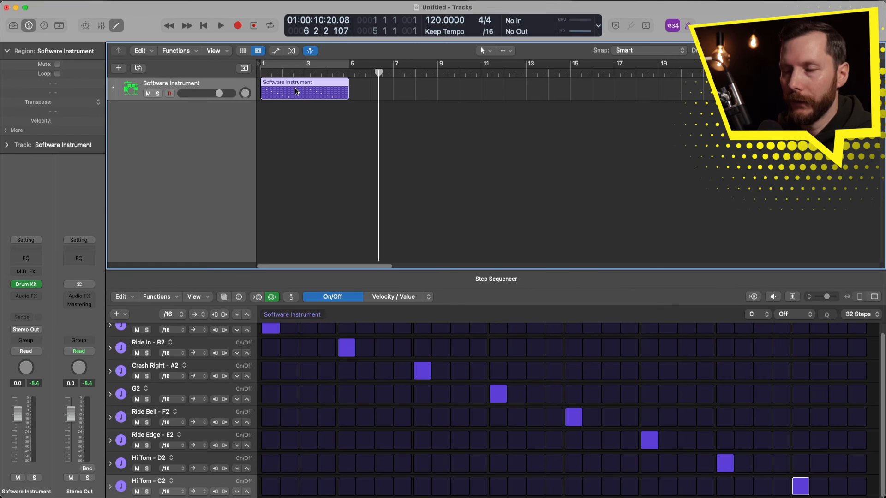
Step: Delete the pattern region and populate the Software Instrument track with Drummer regions from bar 1
{"action": "key", "text": "Delete"}
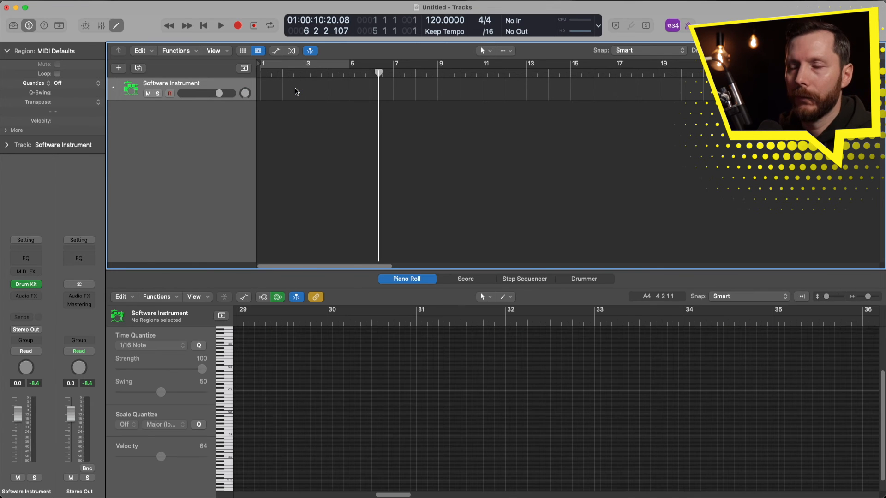
{"action": "left_click_drag", "start_coordinate": [378, 74], "coordinate": [262, 74]}
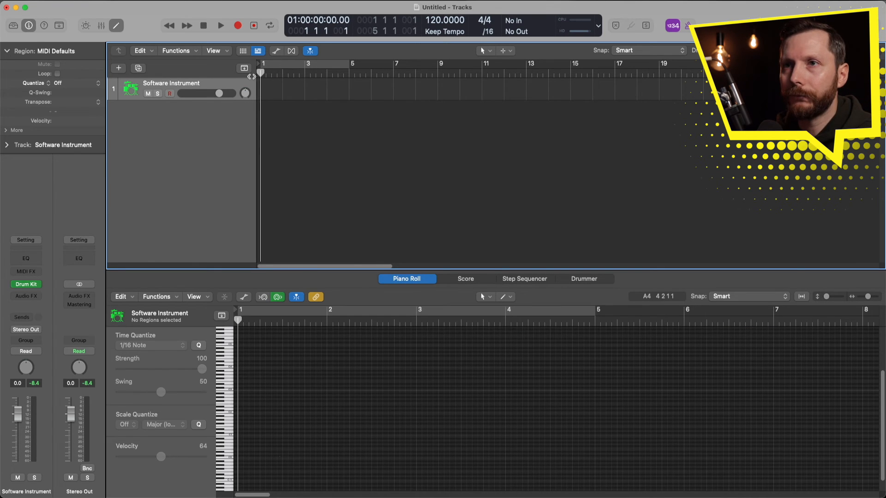
{"action": "right_click", "coordinate": [271, 93]}
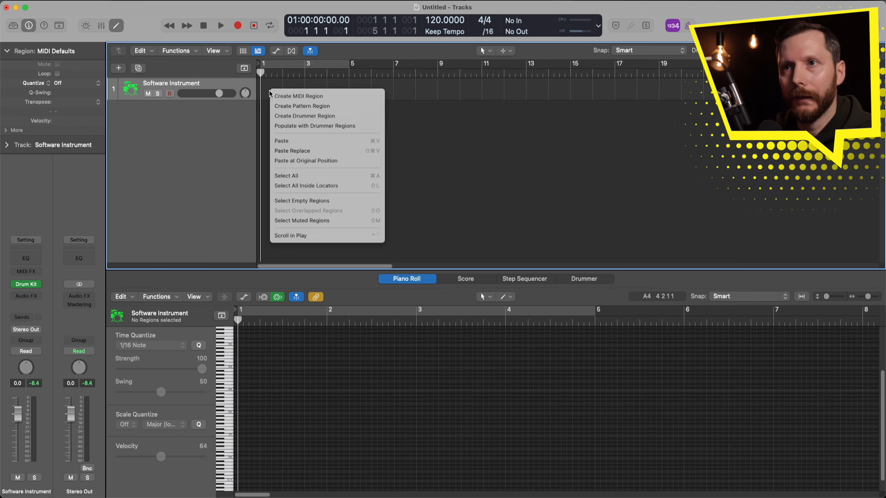
{"action": "left_click", "coordinate": [301, 129]}
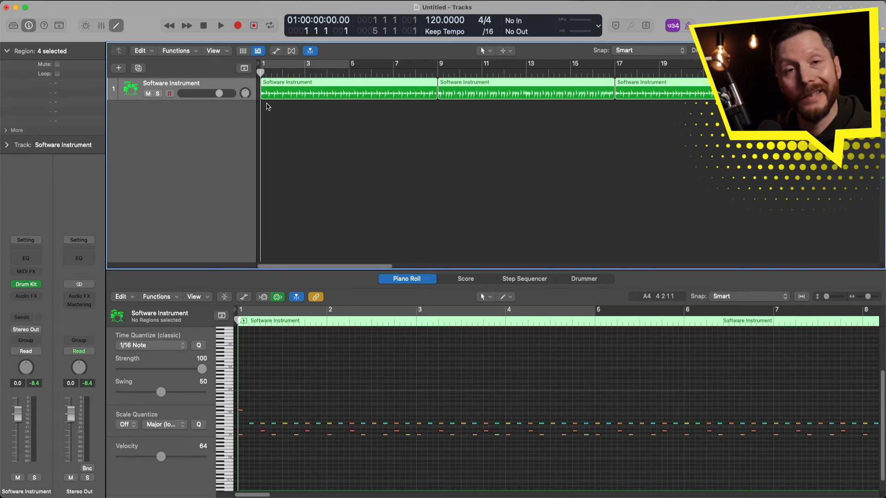
Step: Play the opening of the Drummer regions, inspect their notes in the Piano Roll and view their settings in the Drummer editor
{"action": "key", "text": "space"}
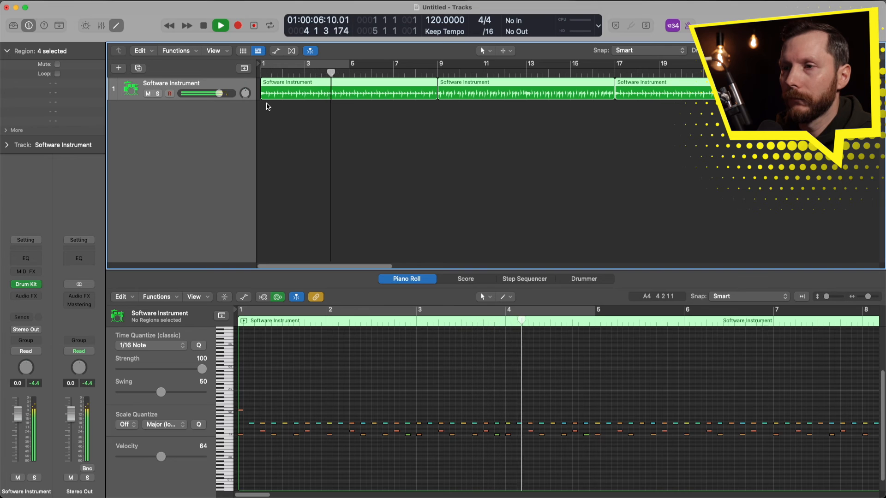
{"action": "key", "text": "space"}
{"action": "scroll", "coordinate": [313, 403], "scroll_direction": "right", "scroll_amount": 3}
{"action": "scroll", "coordinate": [304, 399], "scroll_direction": "left", "scroll_amount": 3}
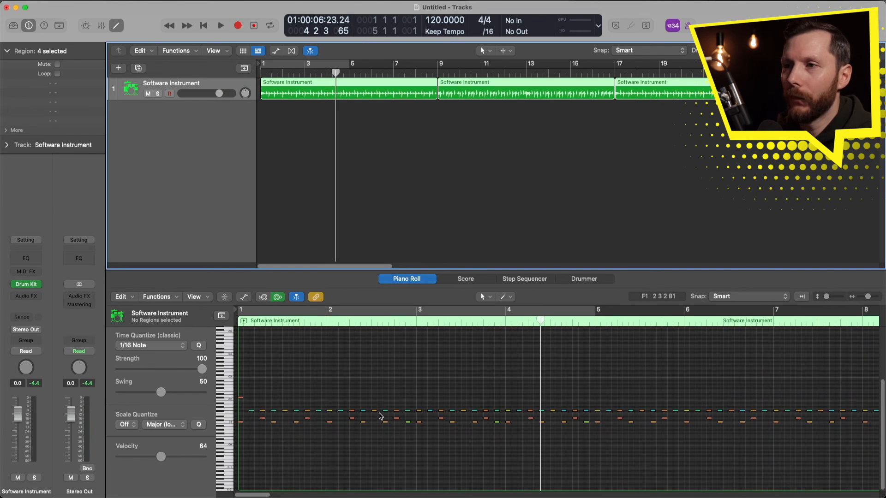
{"action": "left_click", "coordinate": [584, 279]}
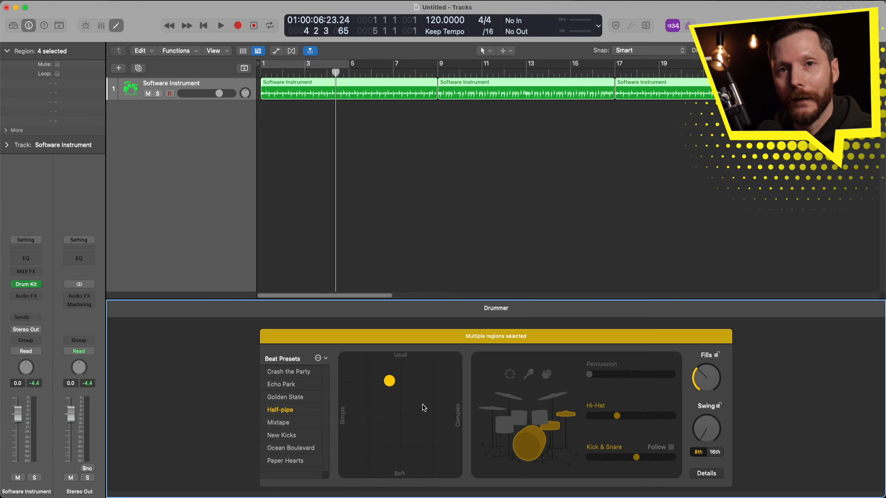
{"action": "left_click", "coordinate": [371, 160]}
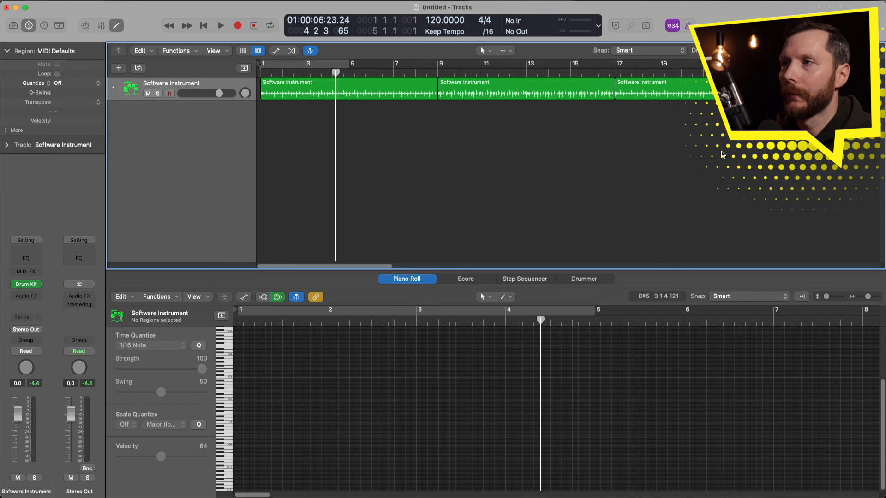
Step: Delete all Drummer regions, replace the track's Drum Kit Designer with Vintage Electric Piano and close its window
{"action": "left_click", "coordinate": [201, 84]}
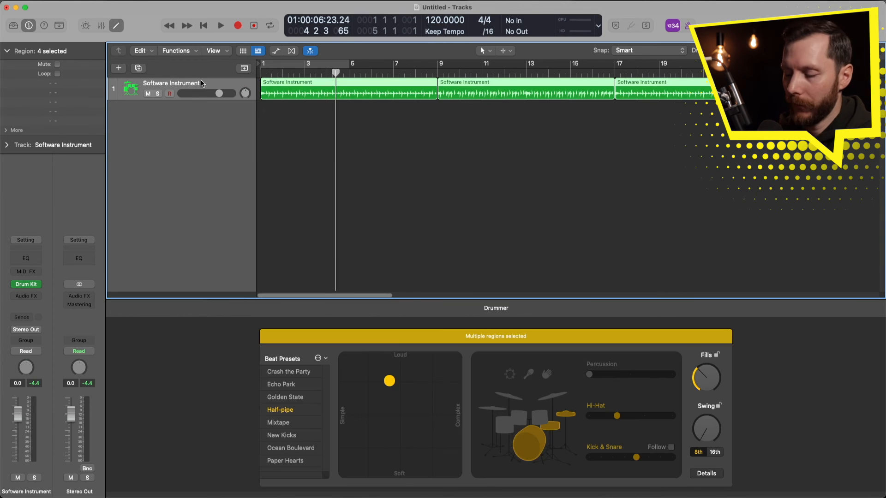
{"action": "key", "text": "Delete"}
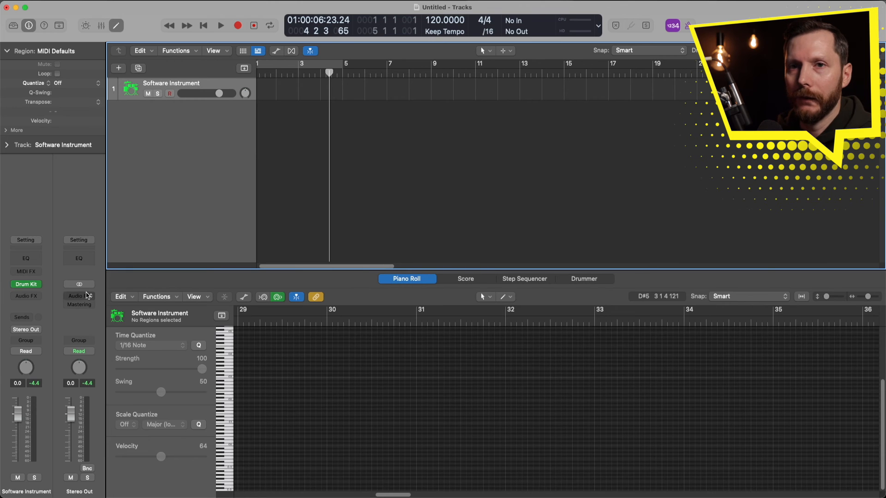
{"action": "left_click", "coordinate": [39, 285]}
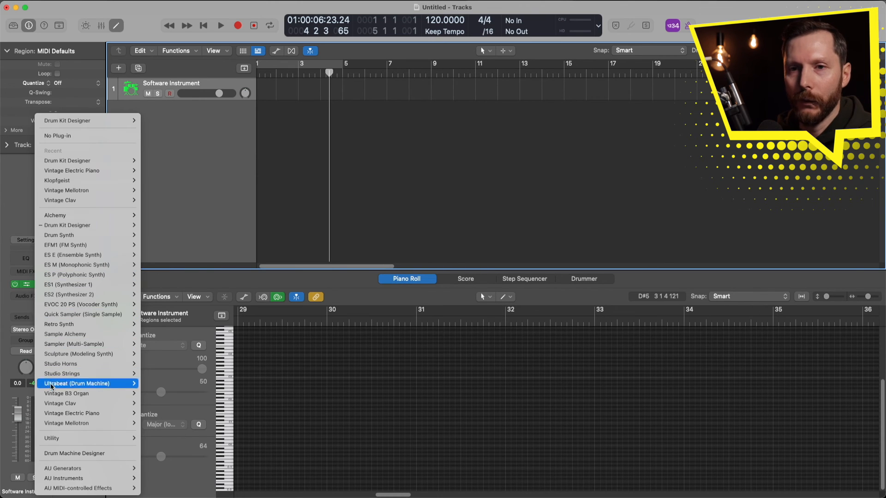
{"action": "mouse_move", "coordinate": [54, 417]}
{"action": "left_click", "coordinate": [142, 413]}
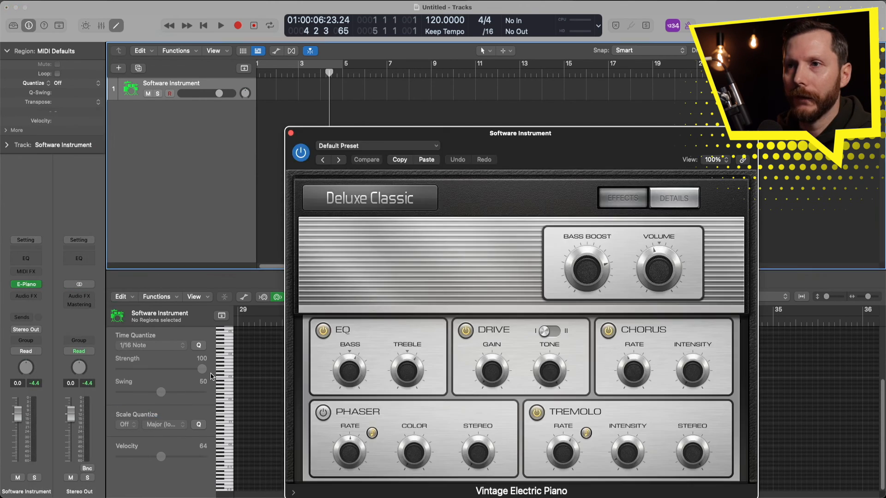
{"action": "left_click", "coordinate": [290, 133]}
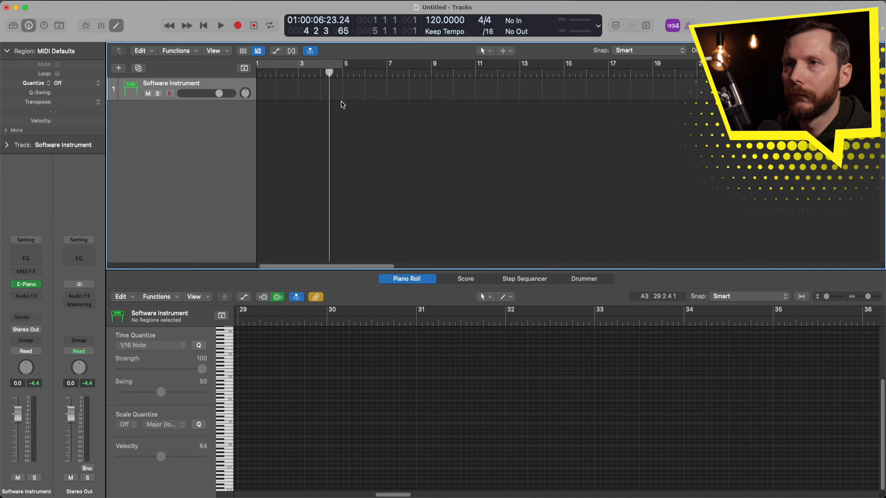
Step: Record a four-bar chord and bass part on the electric piano track from the project start
{"action": "key", "text": "Return"}
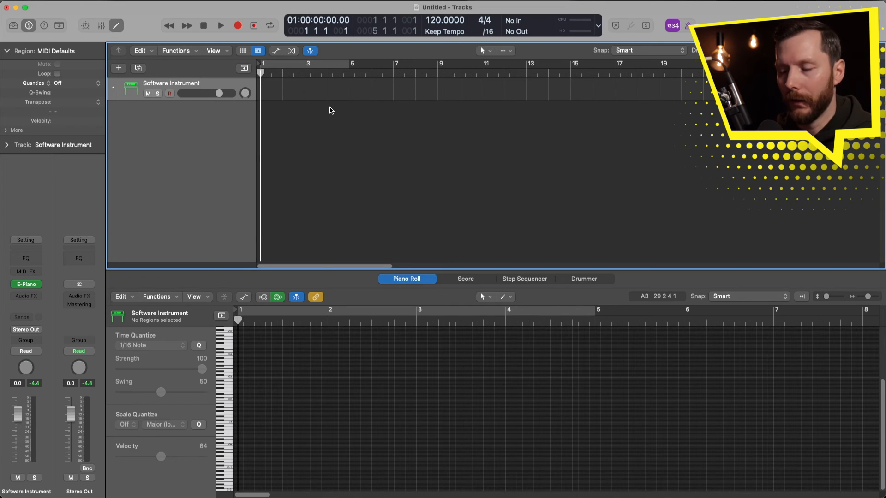
{"action": "key", "text": "r"}
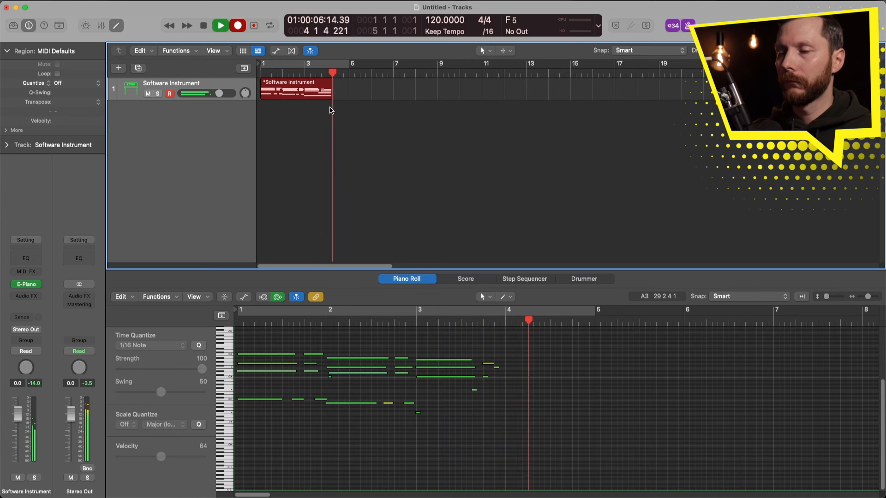
{"action": "key", "text": "space"}
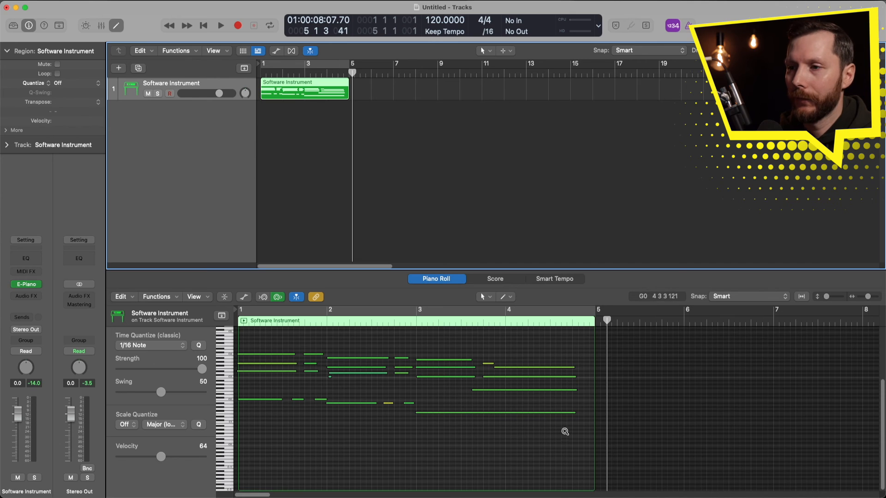
Step: Delete the very short stray C3 note at the start of bar 2 in the Piano Roll
{"action": "left_click_drag", "start_coordinate": [577, 439], "coordinate": [237, 343]}
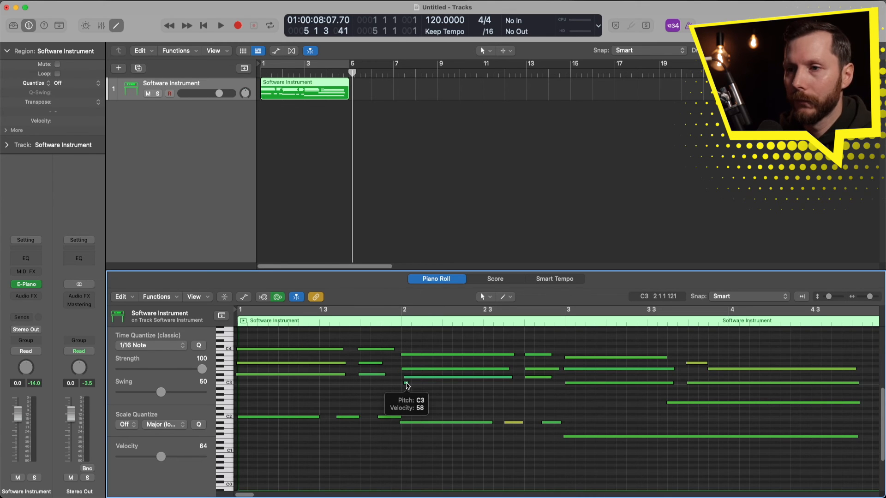
{"action": "left_click", "coordinate": [406, 383]}
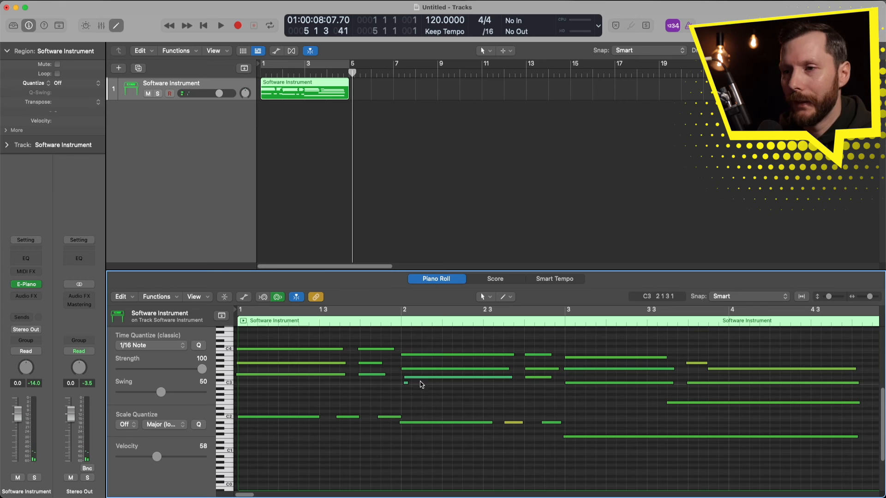
{"action": "left_click_drag", "start_coordinate": [422, 399], "coordinate": [392, 390]}
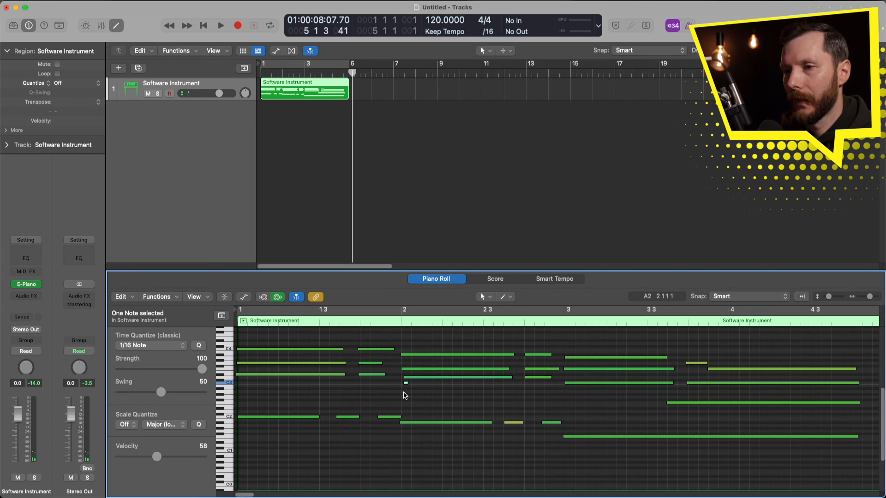
{"action": "key", "text": "Delete"}
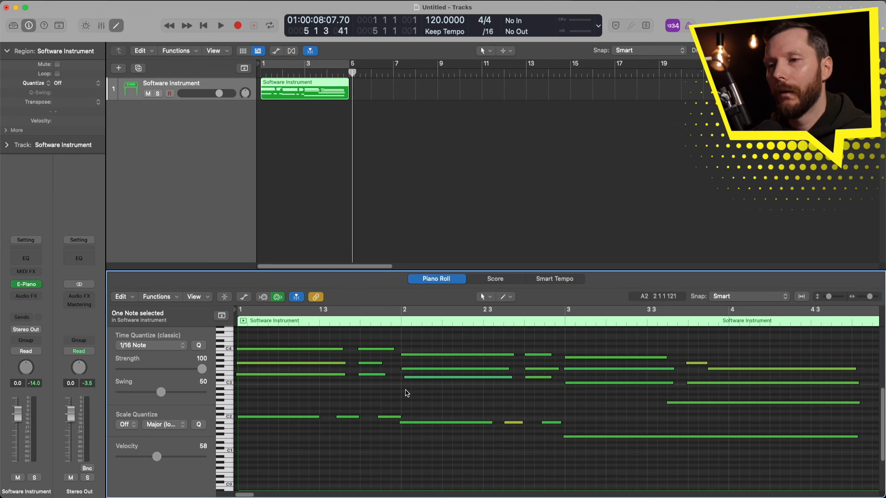
Step: Check the chords' start timing against the grid by placing the playhead at their beginnings in bars 1, 2 and 3
{"action": "left_click", "coordinate": [400, 324]}
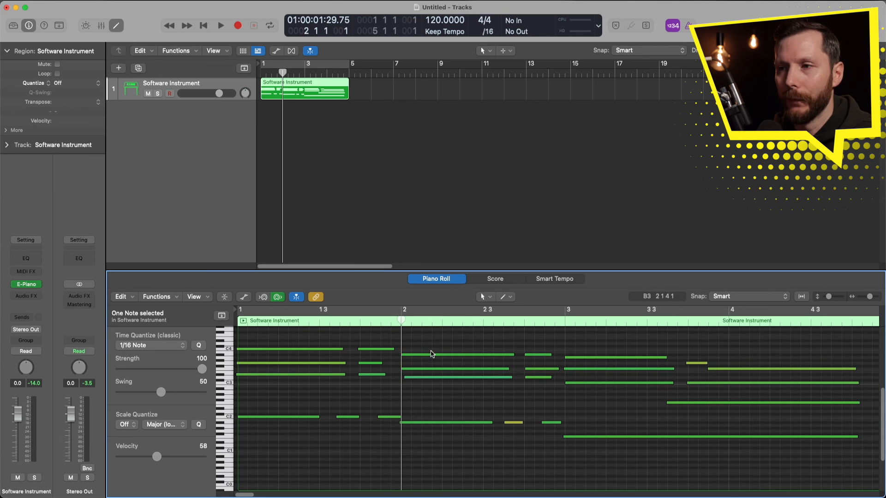
{"action": "left_click", "coordinate": [525, 320]}
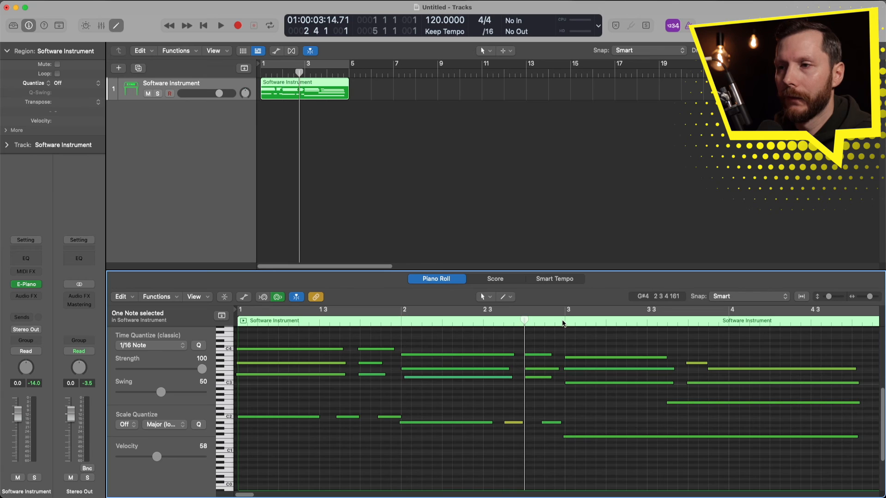
{"action": "left_click", "coordinate": [567, 321]}
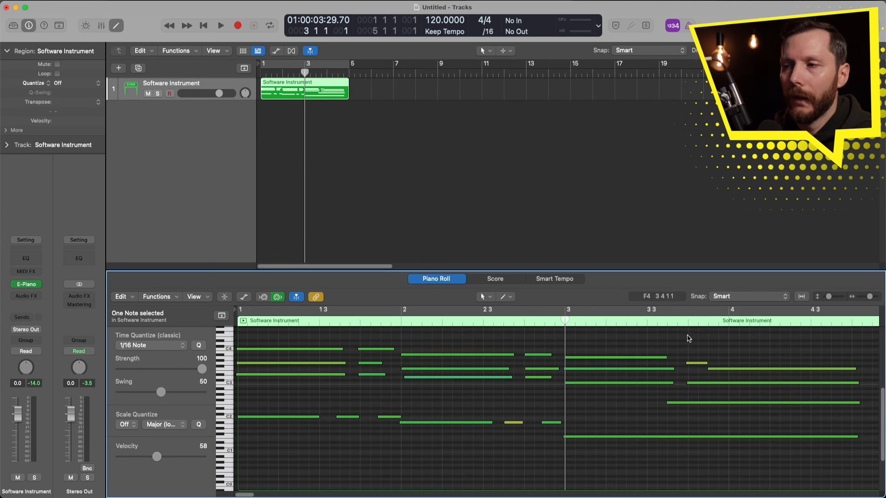
{"action": "left_click", "coordinate": [688, 323]}
{"action": "left_click", "coordinate": [709, 325]}
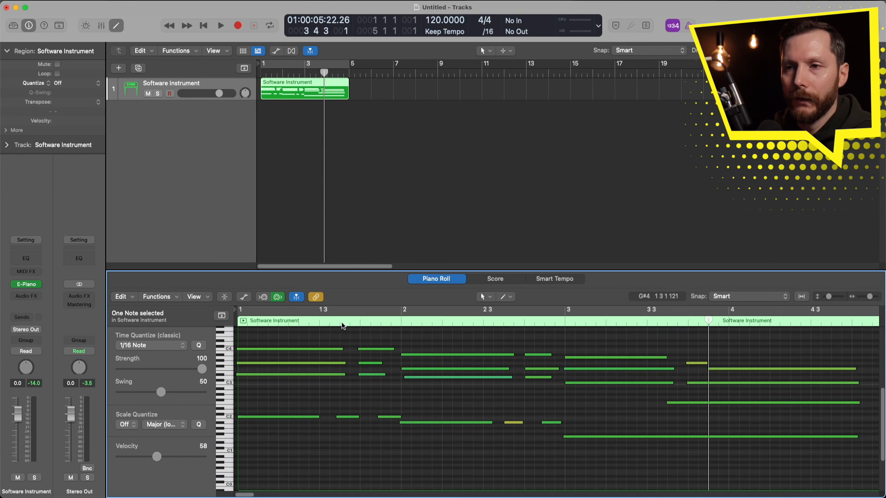
{"action": "left_click", "coordinate": [360, 324]}
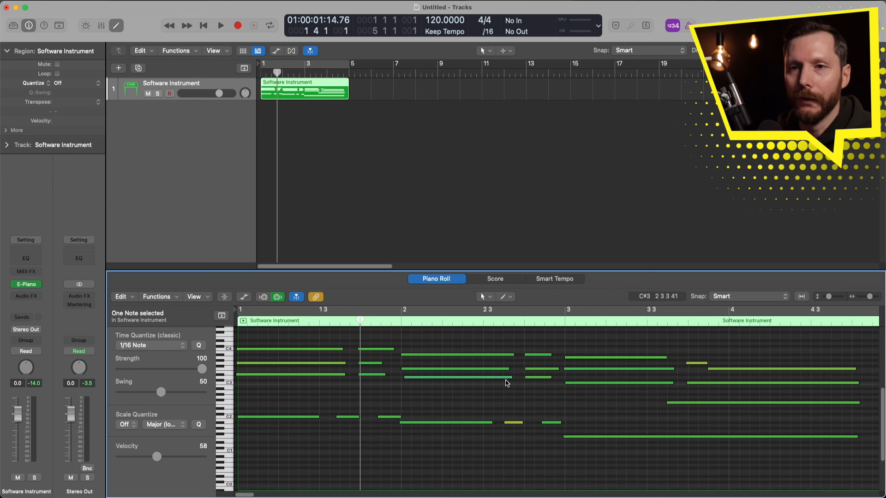
Step: Select all recorded notes and quantize them to 1/16 Note at strength 100
{"action": "left_click_drag", "start_coordinate": [304, 338], "coordinate": [740, 462]}
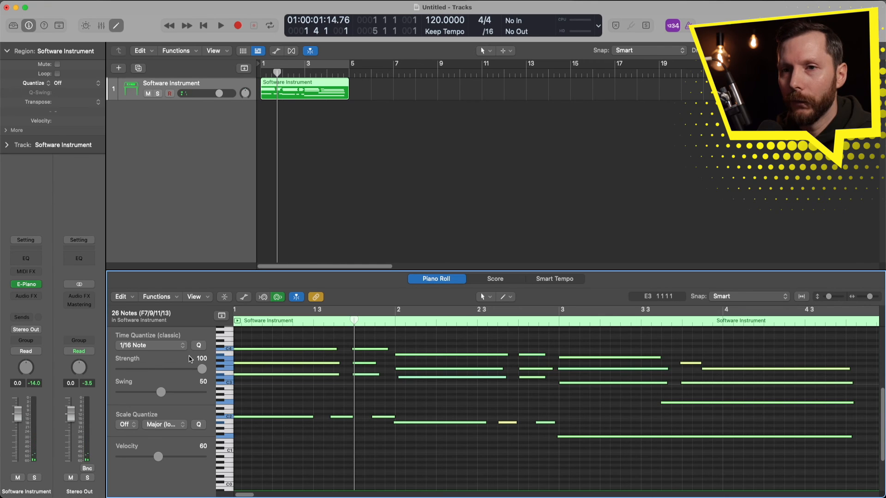
{"action": "scroll", "coordinate": [278, 372], "scroll_direction": "left", "scroll_amount": 1}
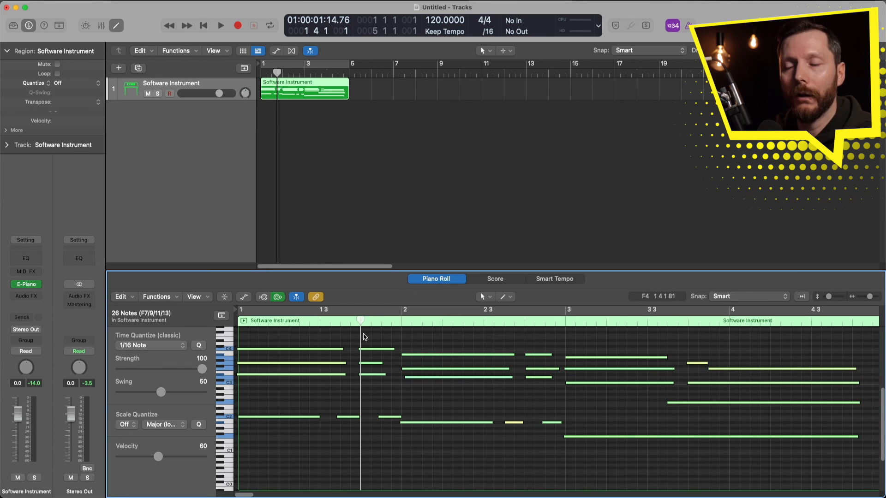
{"action": "mouse_move", "coordinate": [363, 377]}
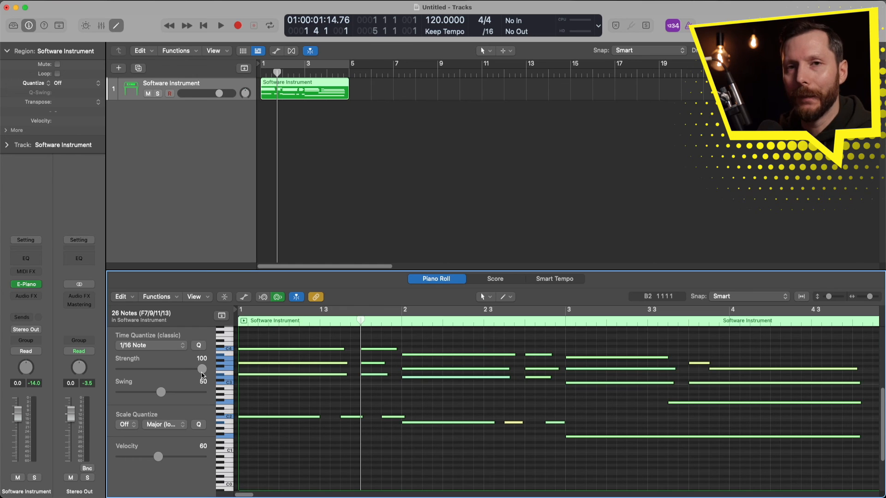
{"action": "left_click_drag", "start_coordinate": [202, 373], "coordinate": [222, 383]}
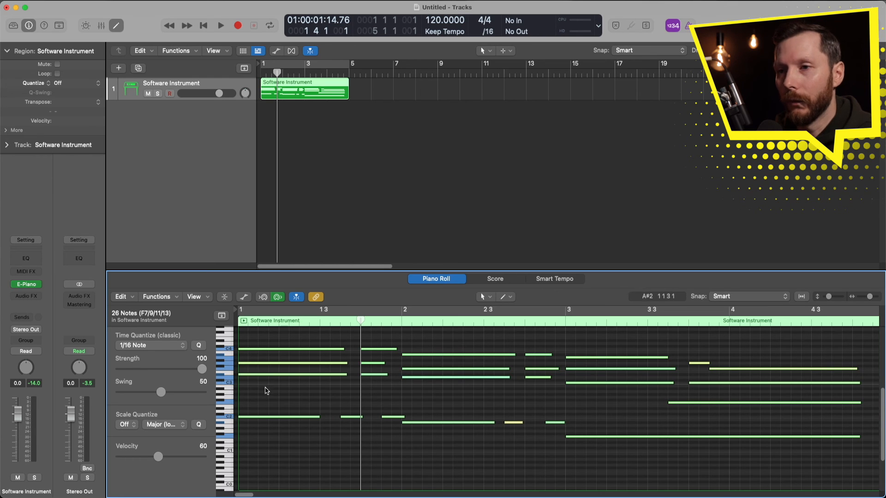
Step: Return the playhead to the start and slightly shorten the C4 note on beat 4 of bar 1
{"action": "left_click", "coordinate": [352, 341]}
{"action": "left_click_drag", "start_coordinate": [362, 321], "coordinate": [236, 335]}
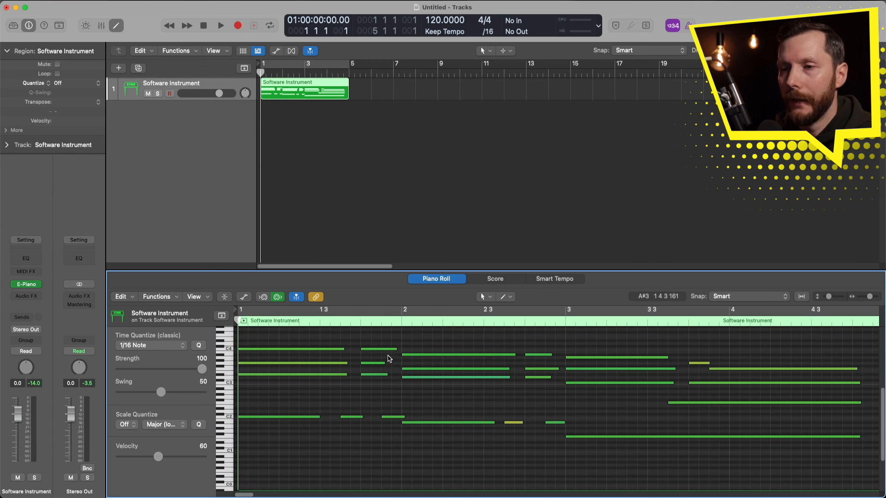
{"action": "mouse_move", "coordinate": [395, 349]}
{"action": "left_mouse_down"}
{"action": "mouse_move", "coordinate": [362, 357]}
{"action": "mouse_move", "coordinate": [390, 352]}
{"action": "left_mouse_up"}
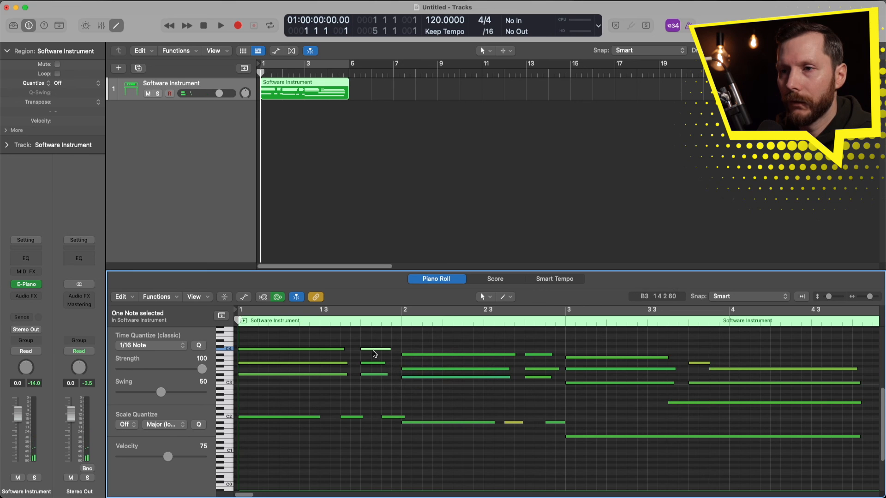
{"action": "left_click", "coordinate": [372, 350]}
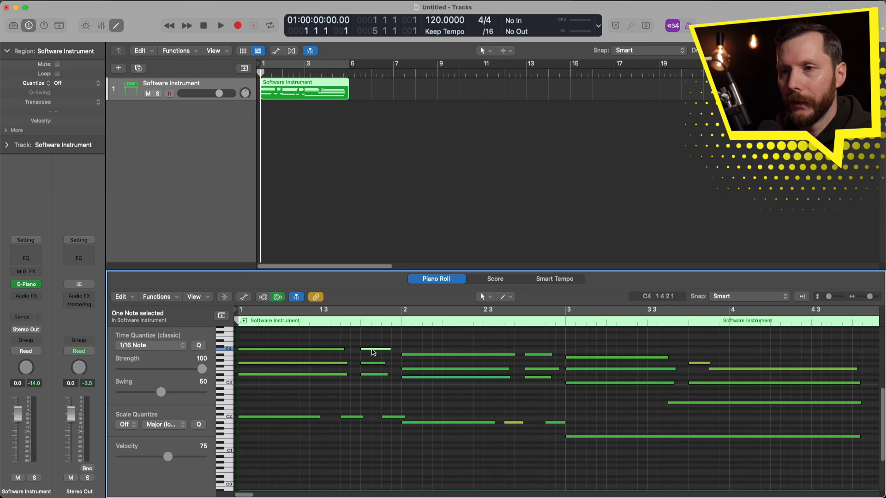
{"action": "left_click", "coordinate": [373, 352]}
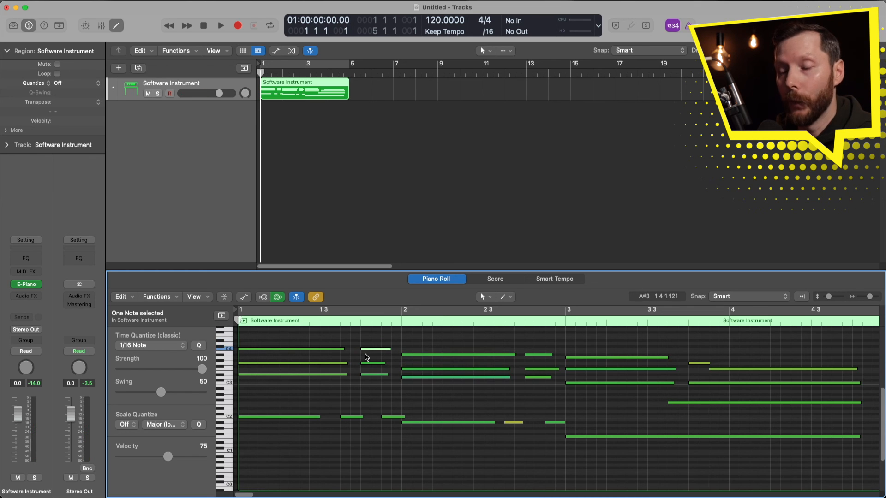
Step: Delete the three-note chord on beat 4 of bar 1 and undo the deletion
{"action": "left_click_drag", "start_coordinate": [370, 339], "coordinate": [369, 385]}
{"action": "key", "text": "Delete"}
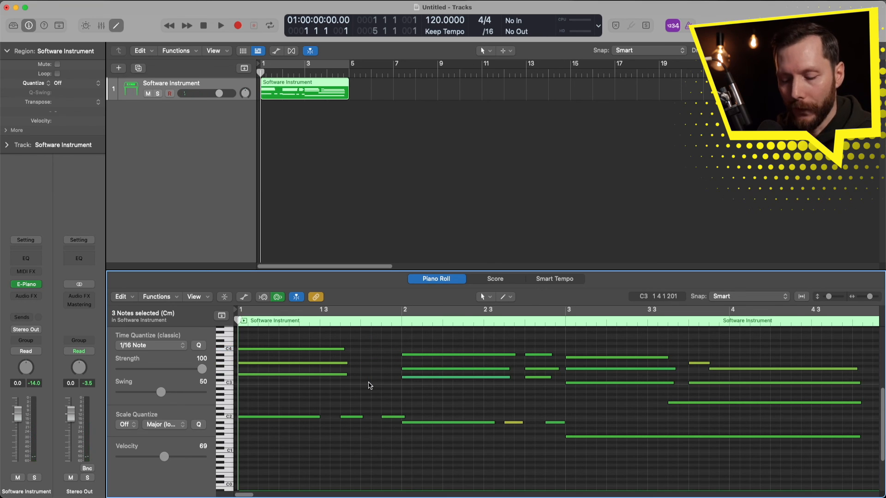
{"action": "key", "text": "super+z"}
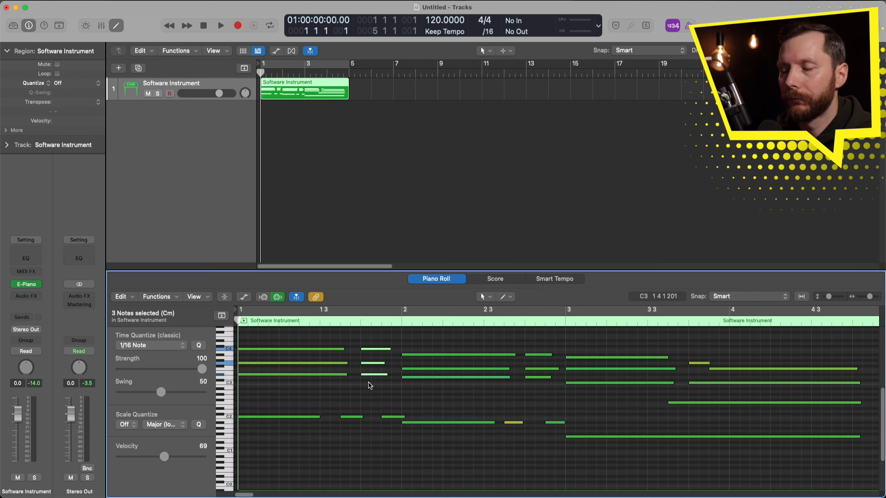
Step: Add a note with the Pencil tool below the three-note chord on beat 4 of bar 1
{"action": "left_click", "coordinate": [372, 394]}
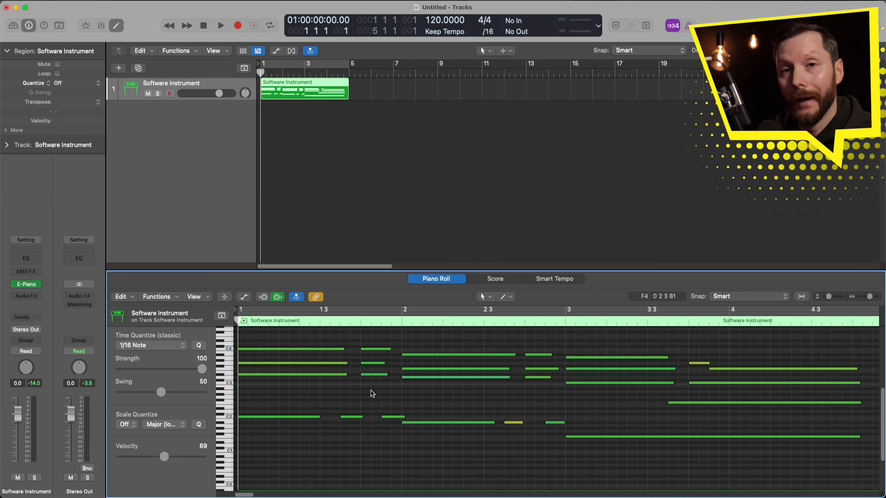
{"action": "left_click", "coordinate": [508, 297]}
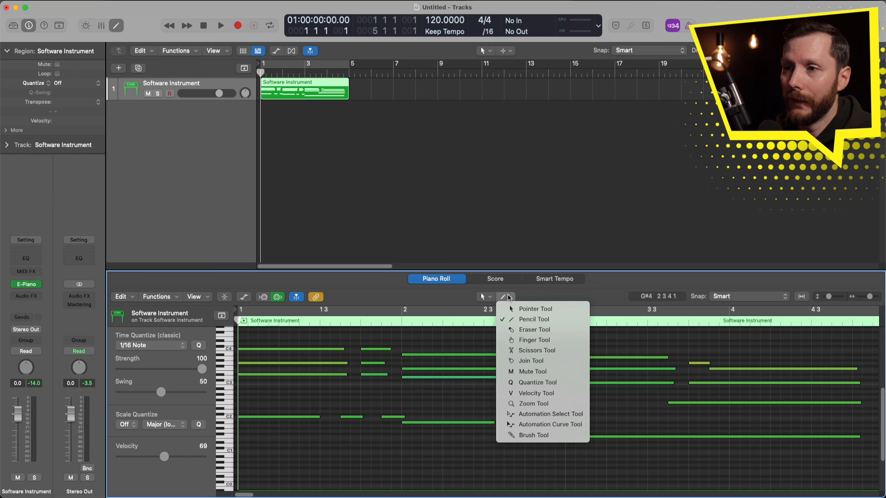
{"action": "left_click", "coordinate": [515, 321]}
{"action": "left_click", "coordinate": [366, 395]}
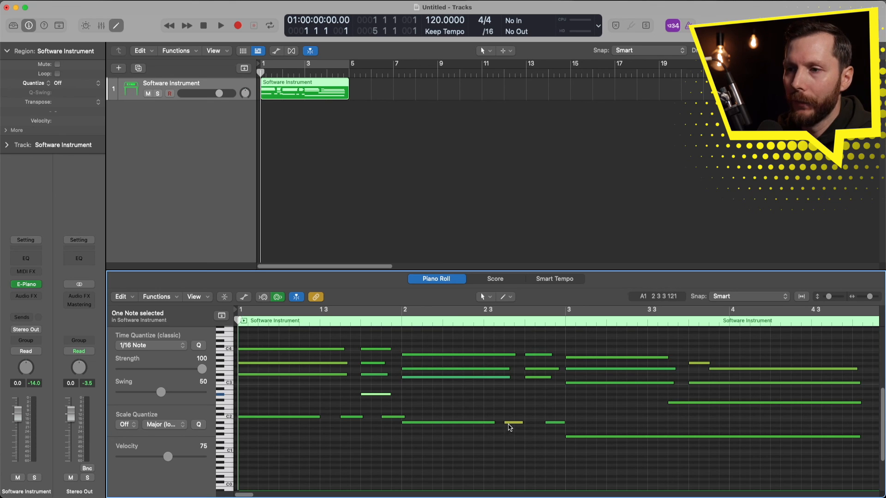
Step: Select the short A#1 note after beat 3 of bar 2 and raise its velocity to 127
{"action": "mouse_move", "coordinate": [519, 425]}
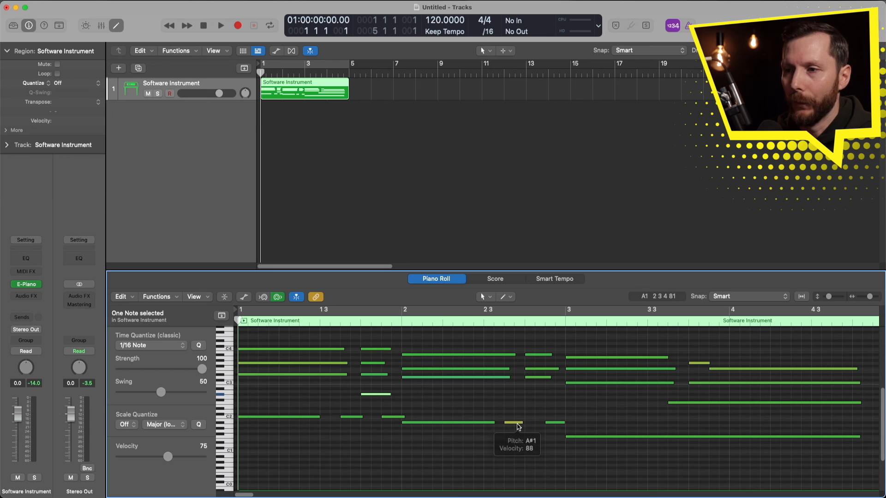
{"action": "left_click", "coordinate": [518, 423]}
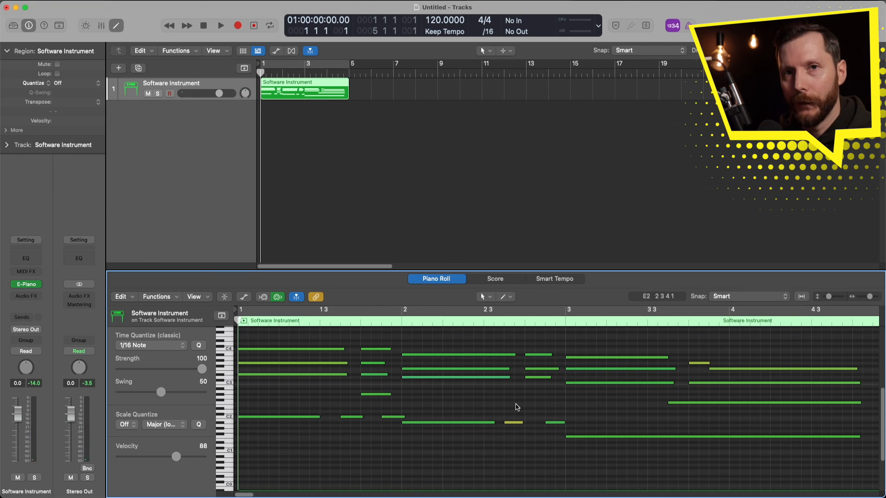
{"action": "left_click_drag", "start_coordinate": [518, 399], "coordinate": [509, 451]}
{"action": "left_click_drag", "start_coordinate": [176, 457], "coordinate": [208, 461]}
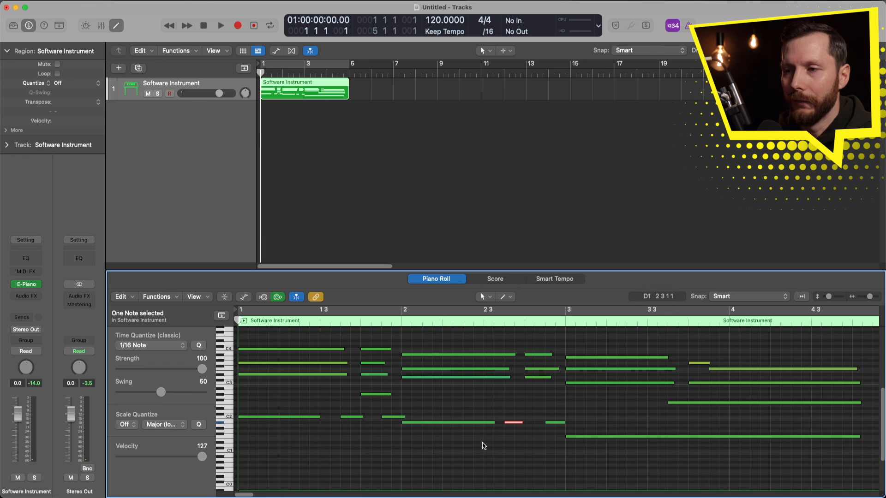
{"action": "left_click", "coordinate": [509, 443]}
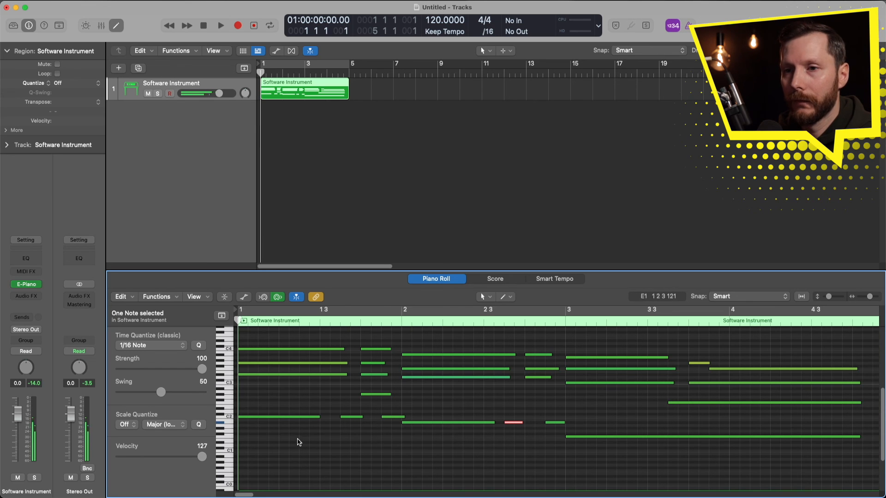
Step: Lower the selected A#1 note's velocity to 1, set it to 35, and audition the note
{"action": "left_click_drag", "start_coordinate": [201, 459], "coordinate": [101, 461]}
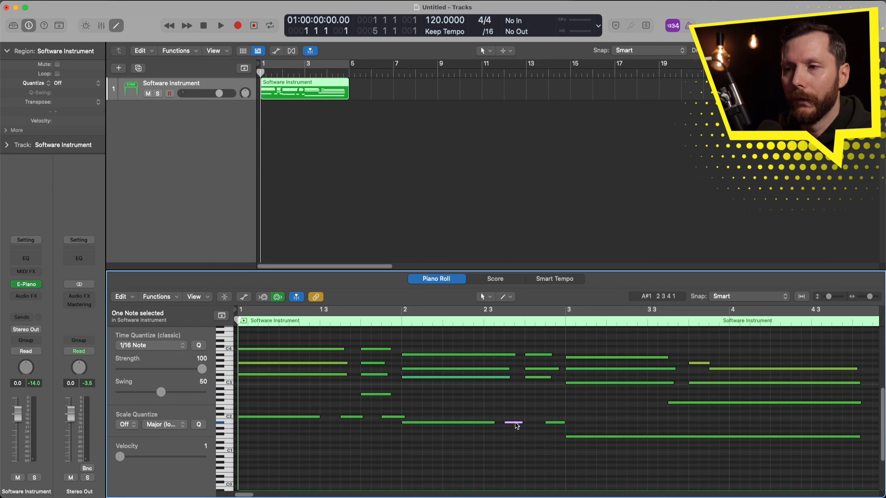
{"action": "mouse_move", "coordinate": [517, 425]}
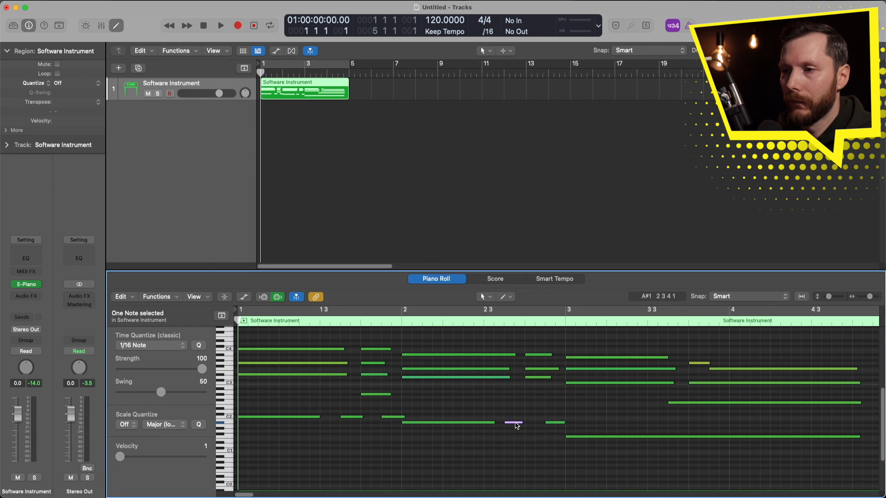
{"action": "left_click_drag", "start_coordinate": [134, 460], "coordinate": [148, 460]}
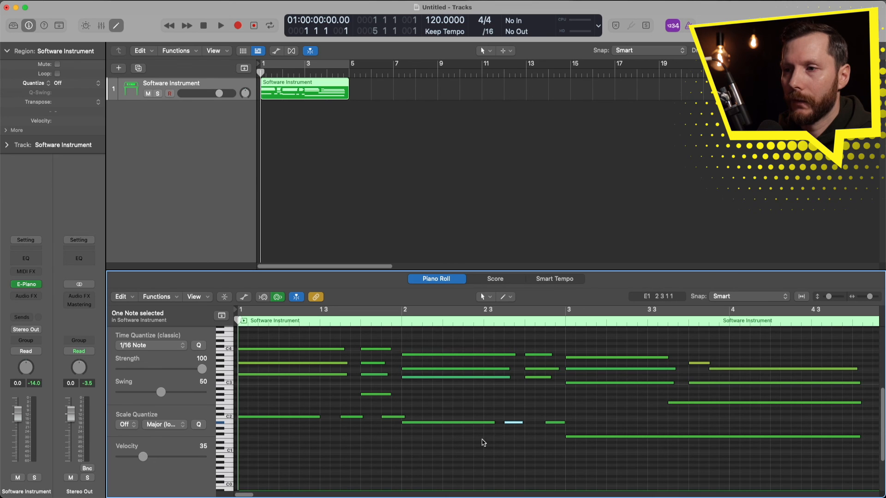
{"action": "left_click", "coordinate": [516, 423]}
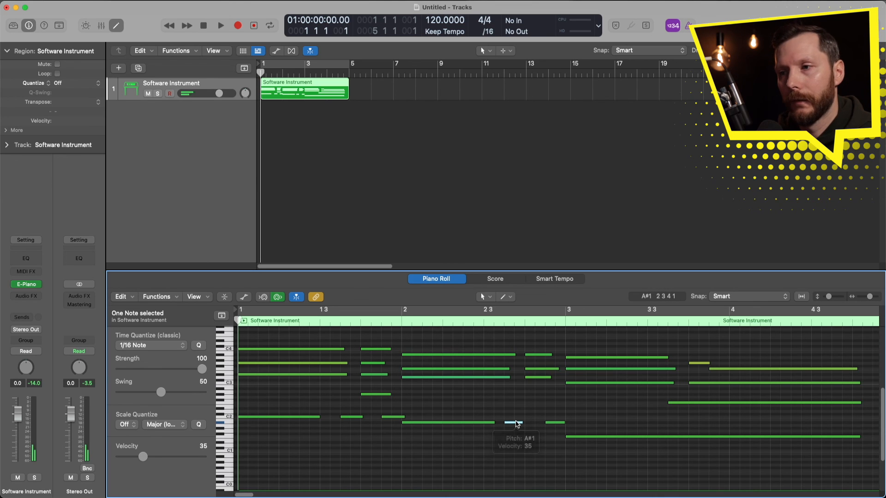